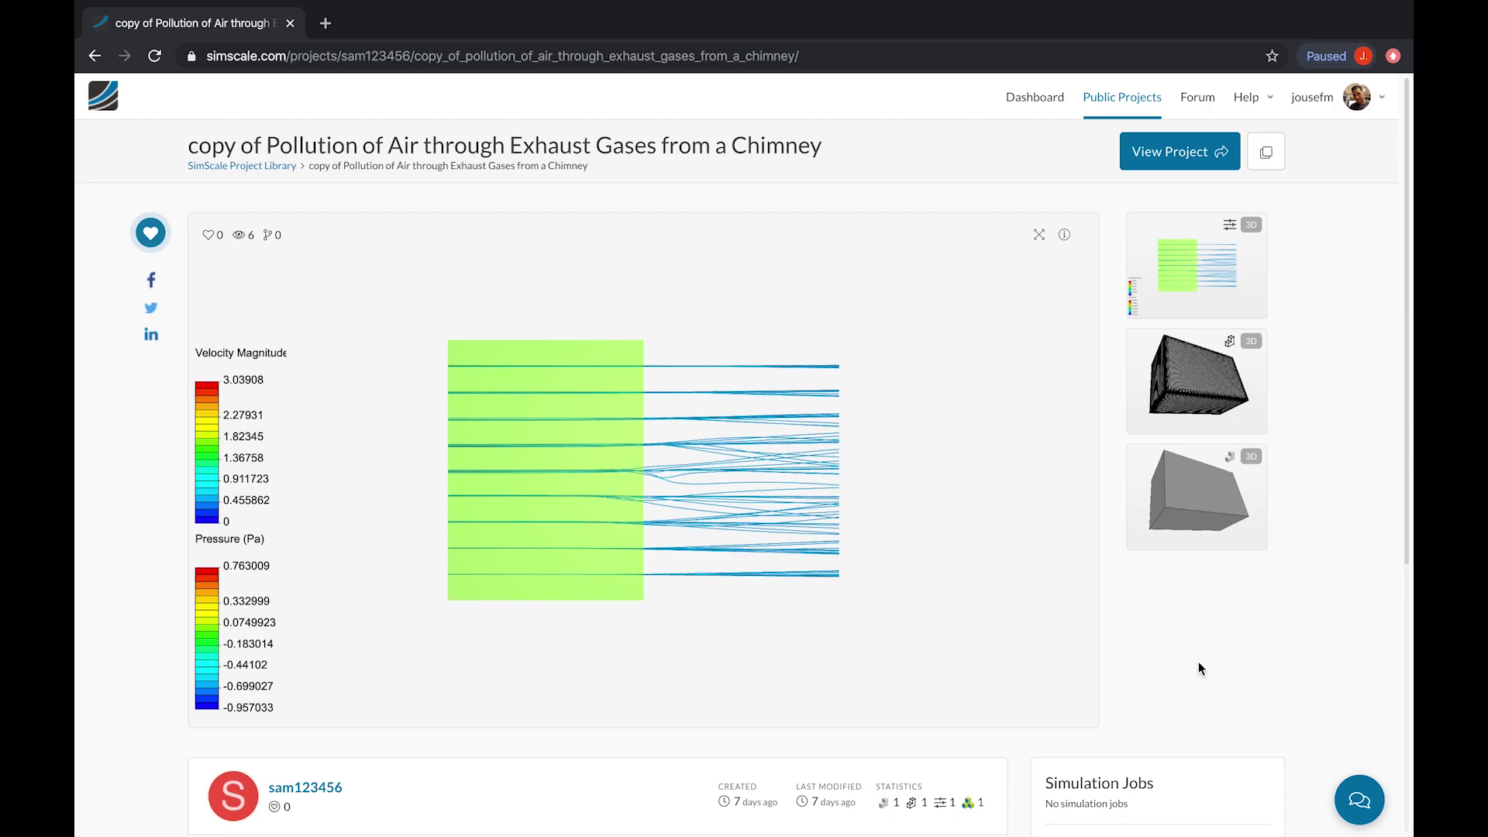
# Open the public chimney air-pollution project in the SimScale Workbench with View Project.
pyautogui.scroll(-1, 1199, 664)
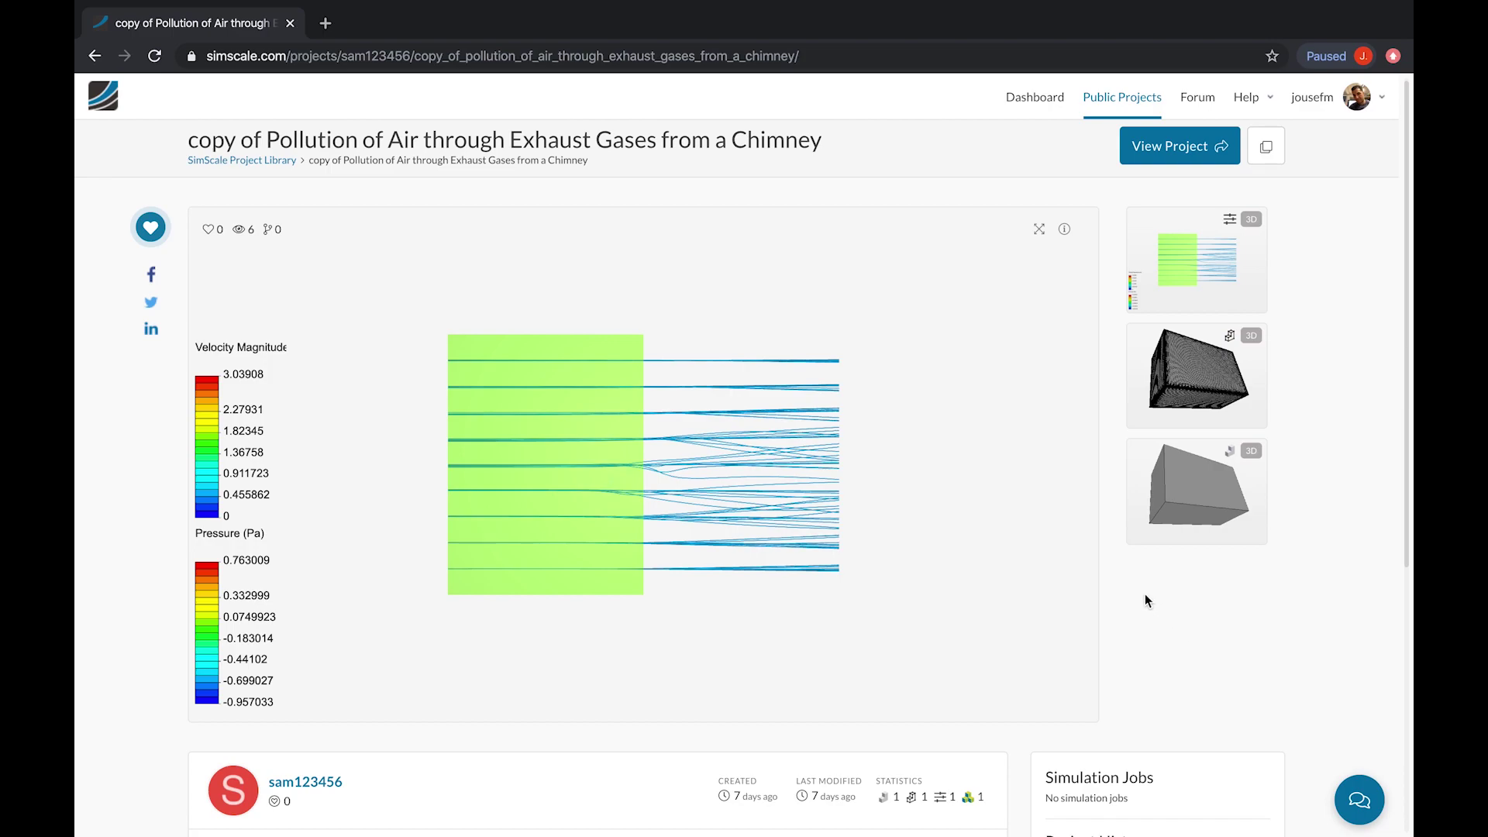
pyautogui.click(1192, 153)
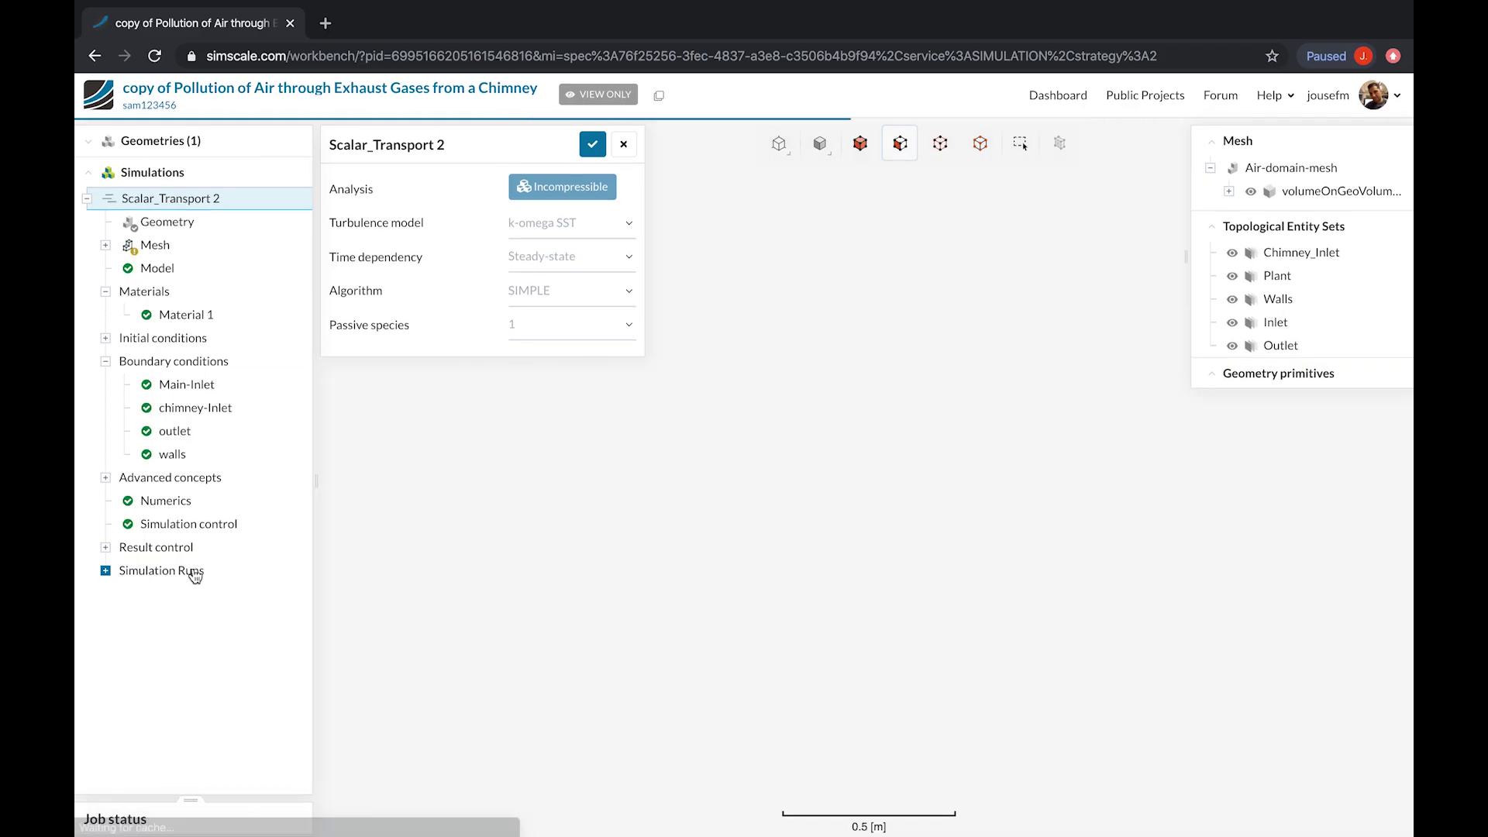
# Select the finished Run1 under Simulation Runs and bring up its Solution Fields download options.
pyautogui.click(194, 576)
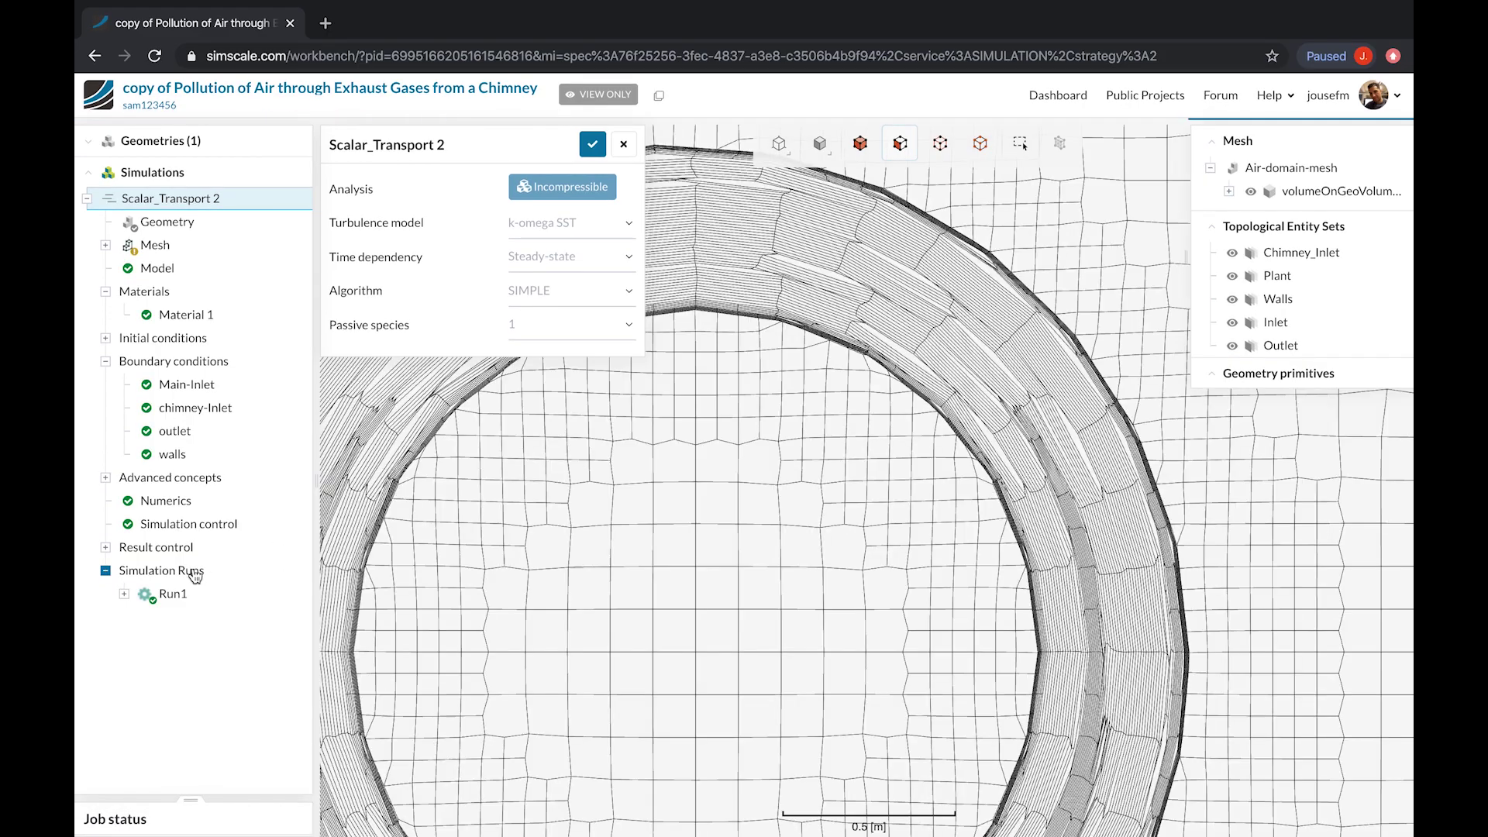
pyautogui.click(187, 595)
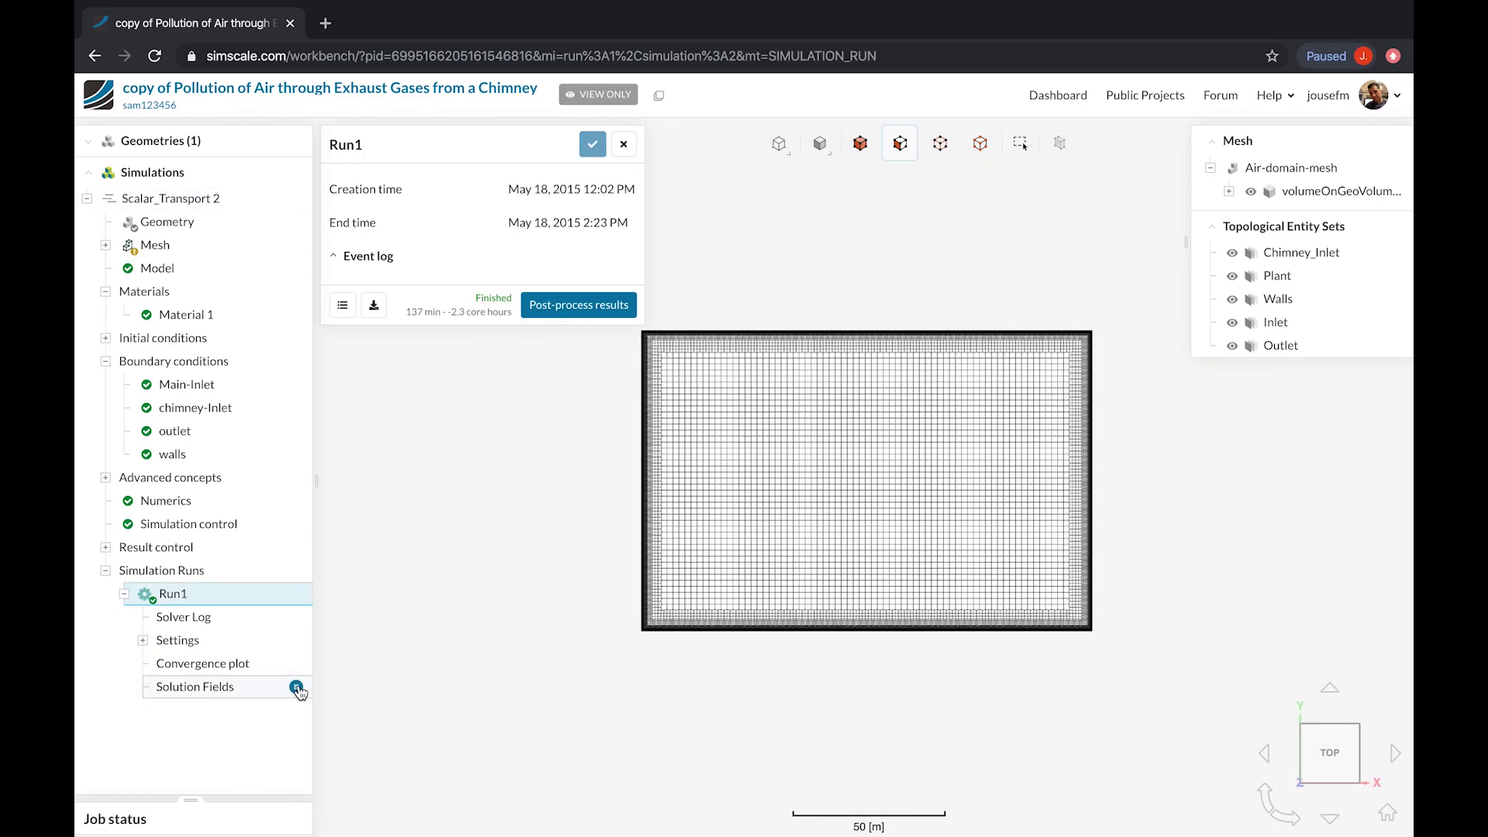
pyautogui.click(296, 688)
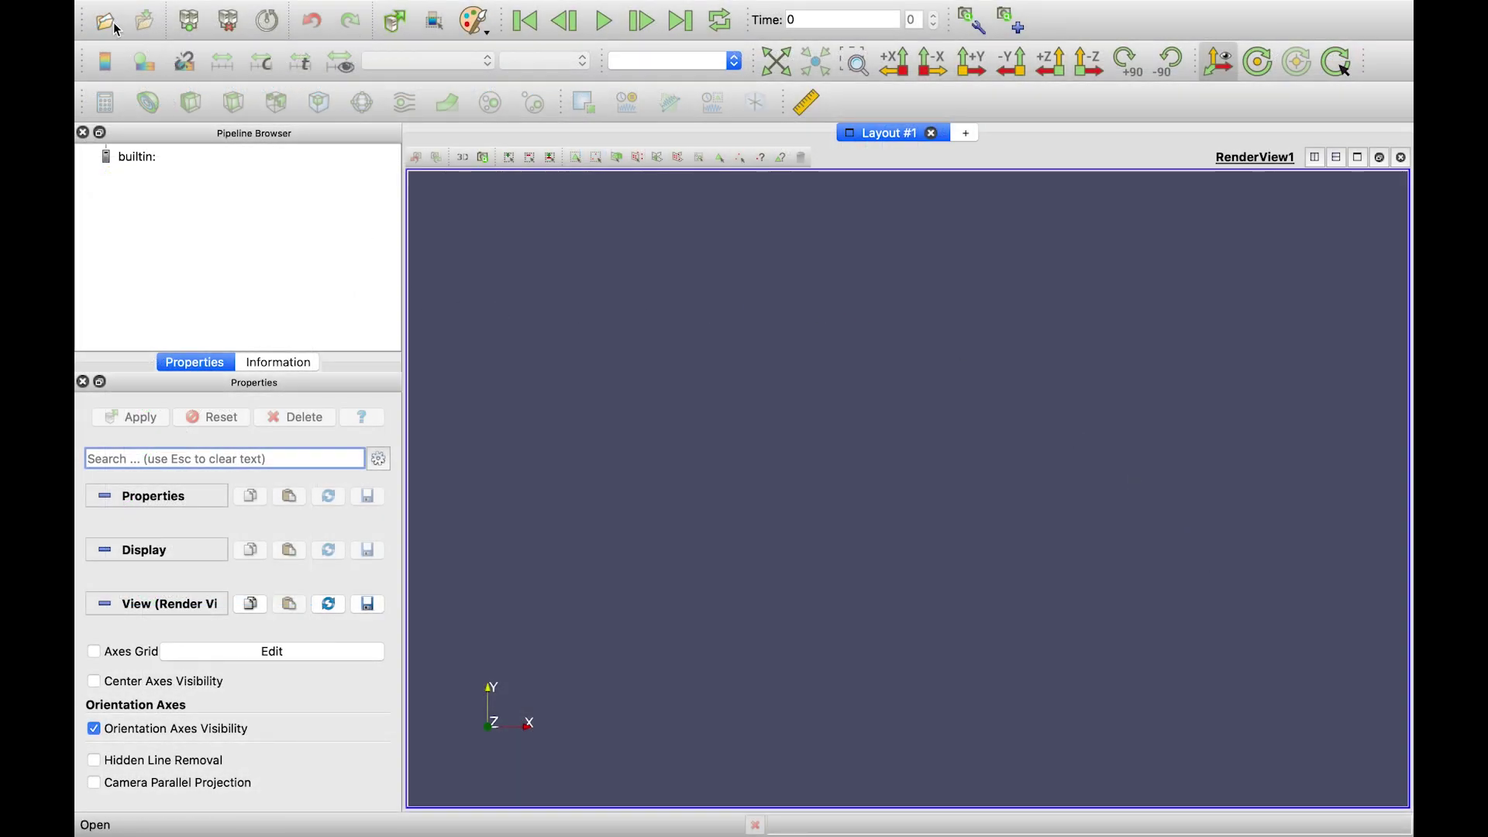
# Load case.foam from the solution fields folder, apply it, and rotate the p-coloured domain box.
pyautogui.click(108, 23)
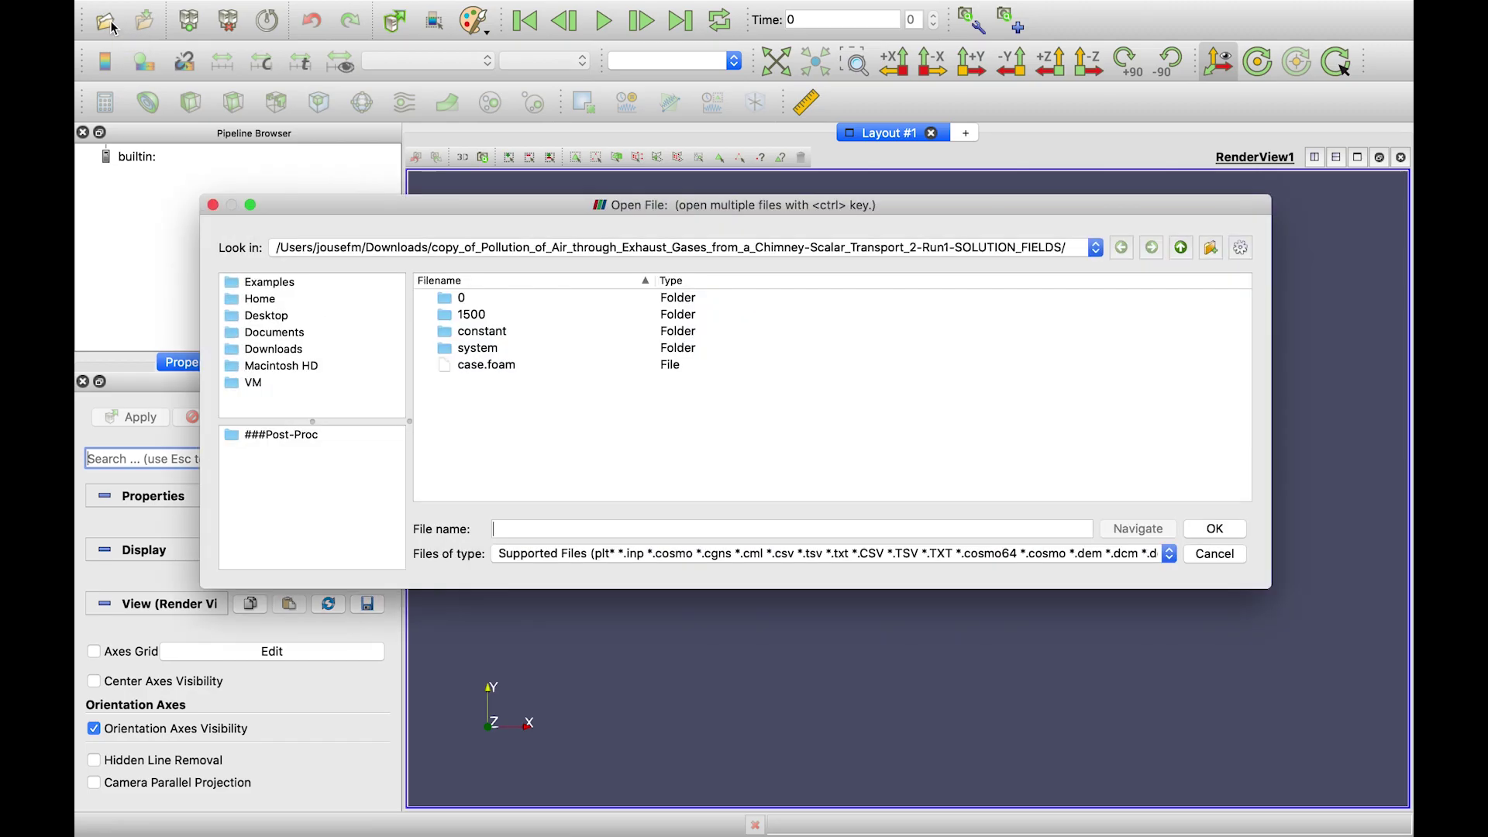
pyautogui.doubleClick(490, 366)
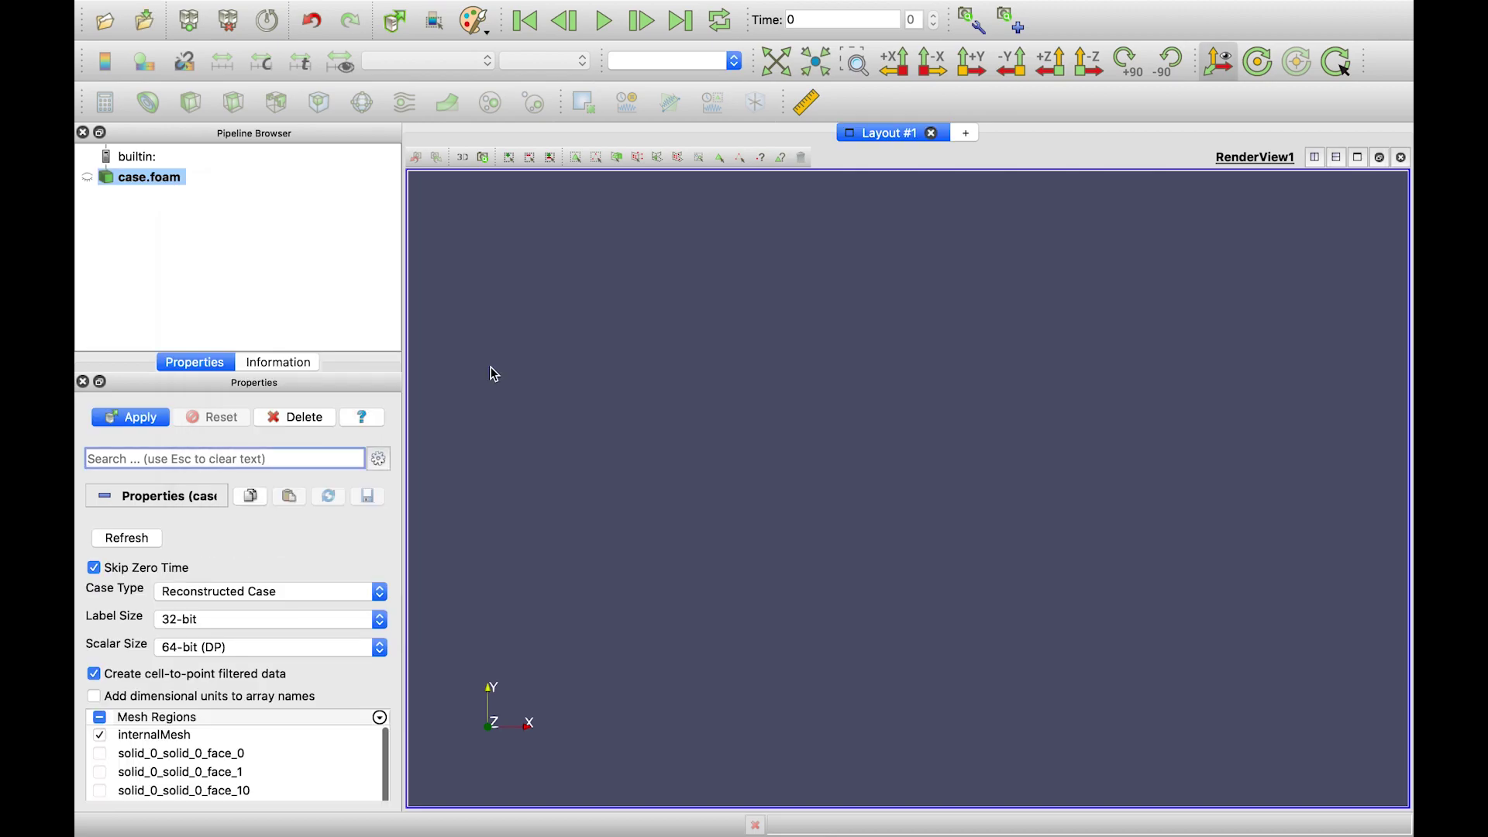
pyautogui.click(149, 422)
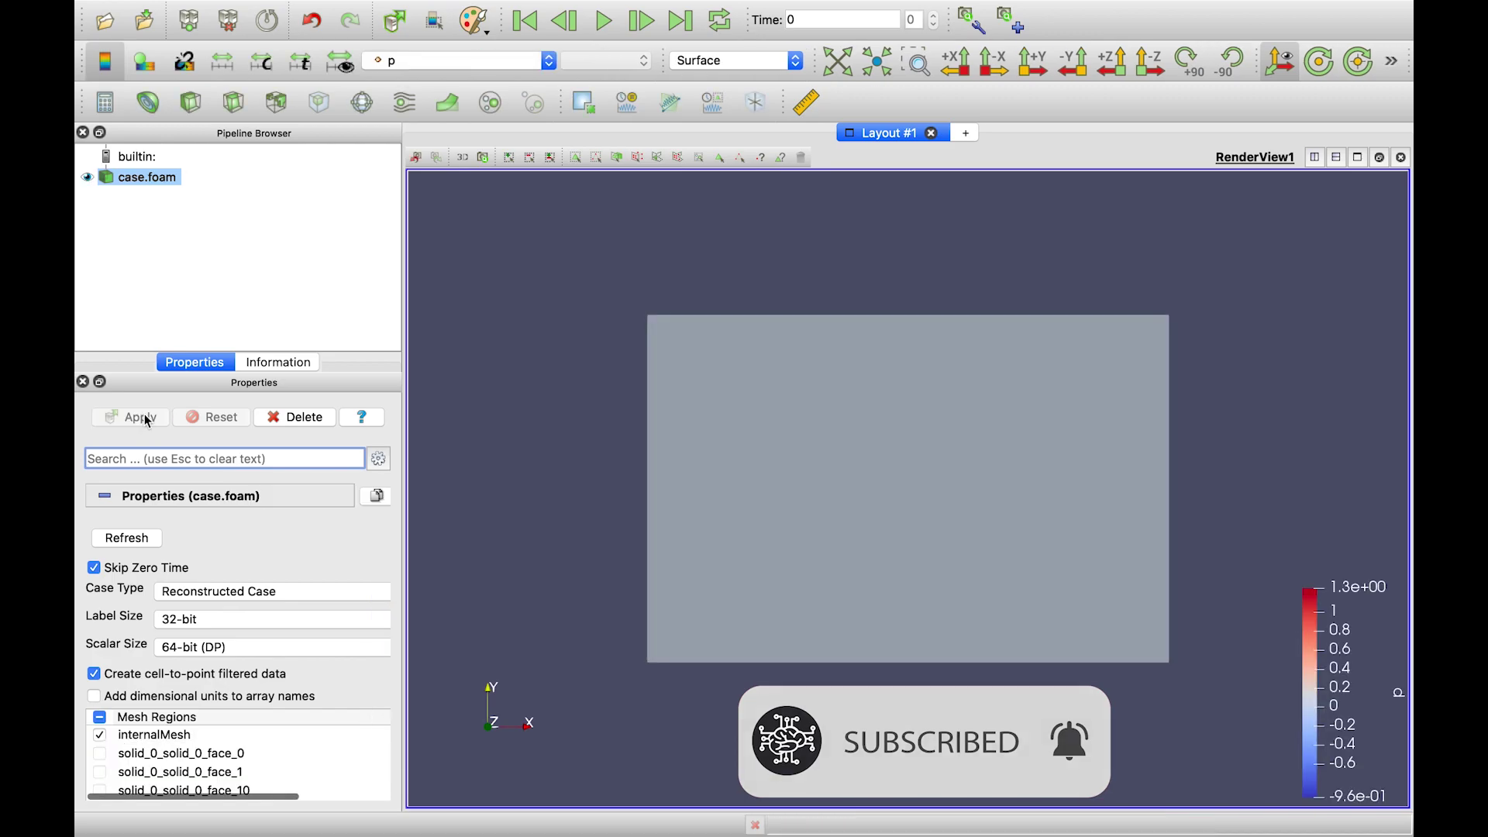
pyautogui.moveTo(733, 567); pyautogui.dragTo(822, 437)
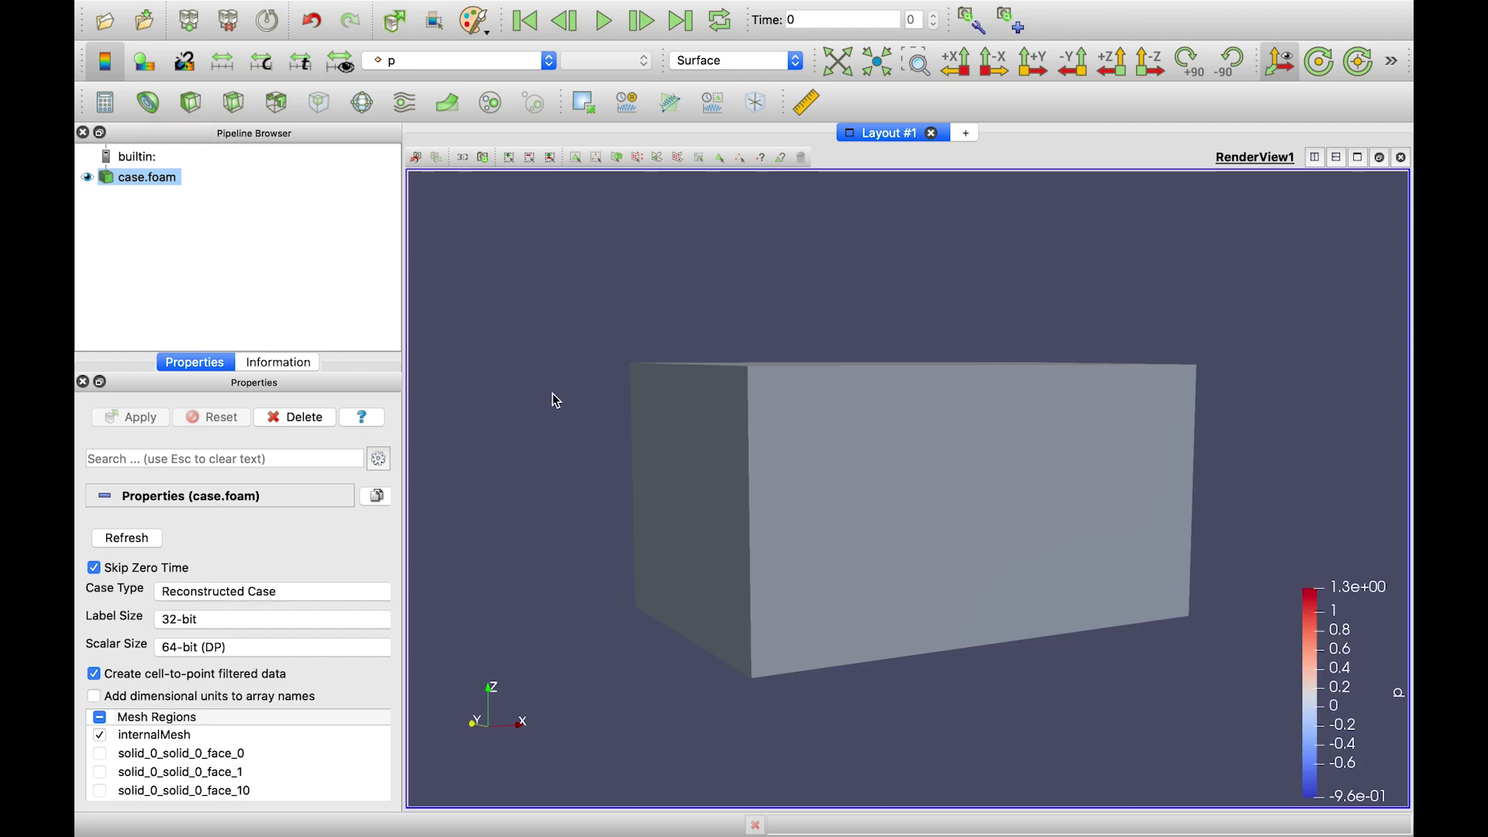
# Add a Contour filter to case.foam through the quick filter search 'cont'.
pyautogui.hotkey('ctrl', 'space')
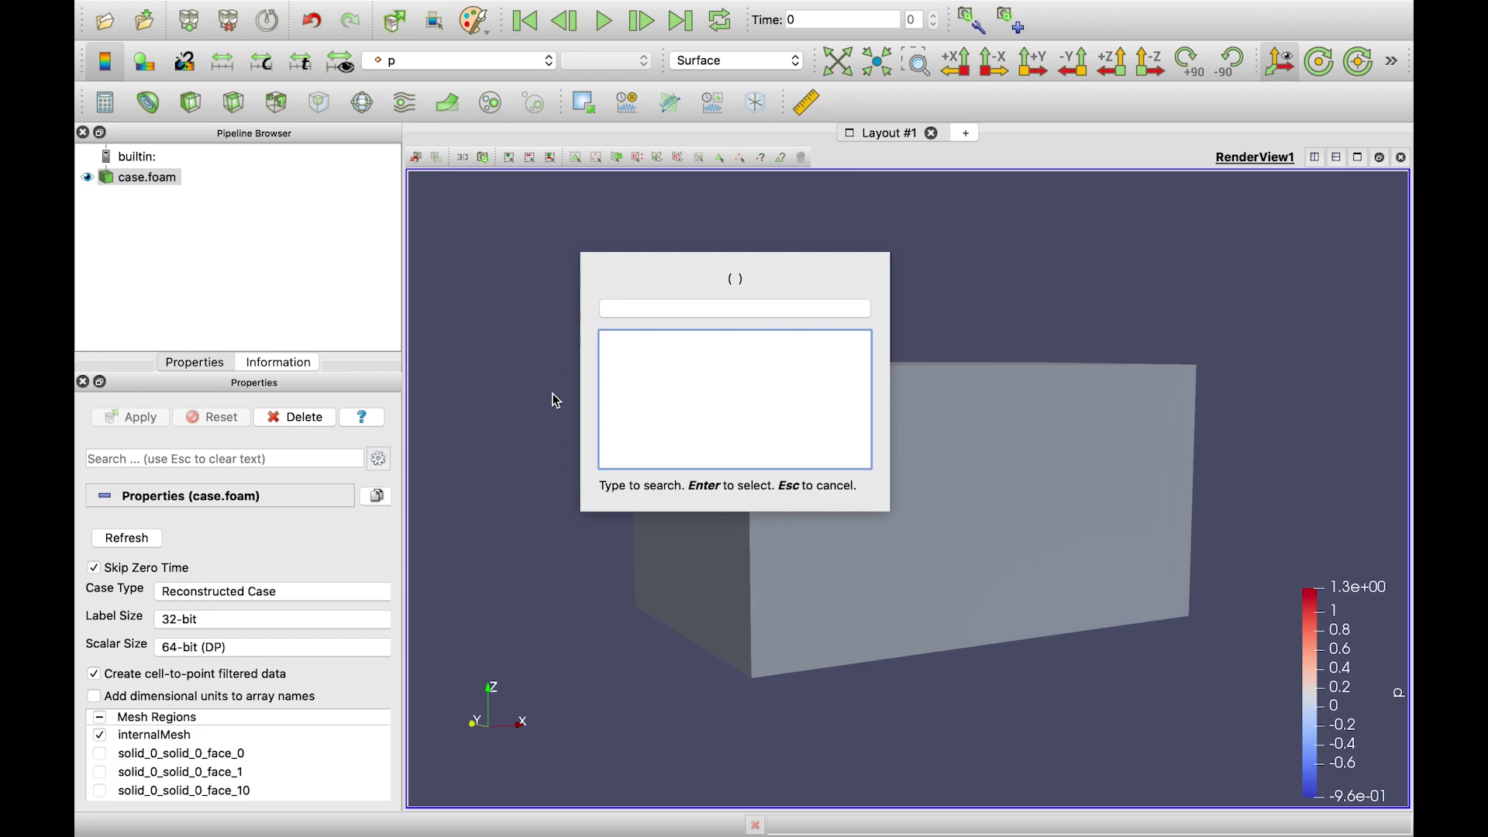
pyautogui.write('cont')
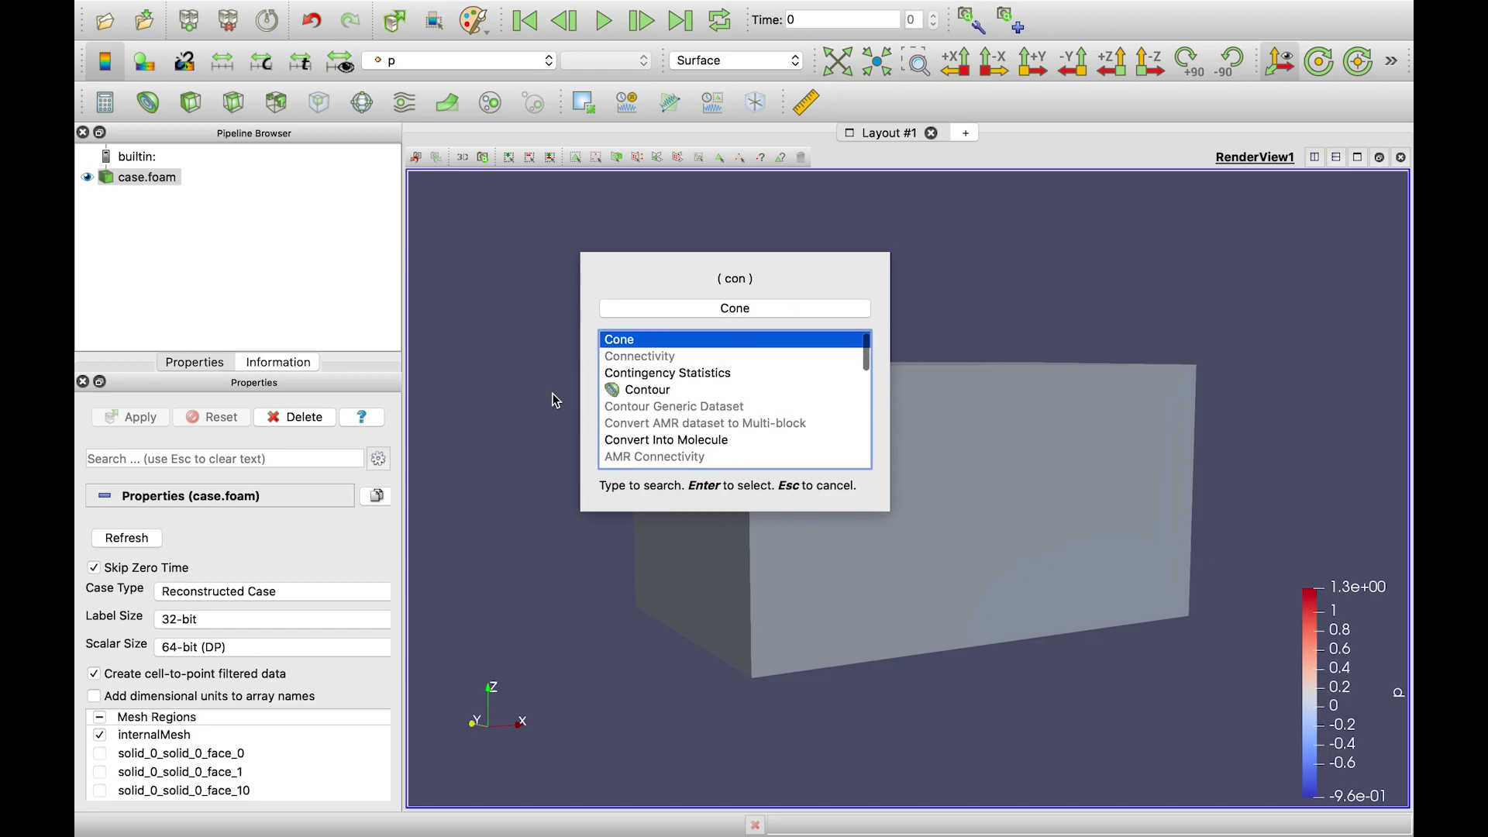
pyautogui.click(689, 359)
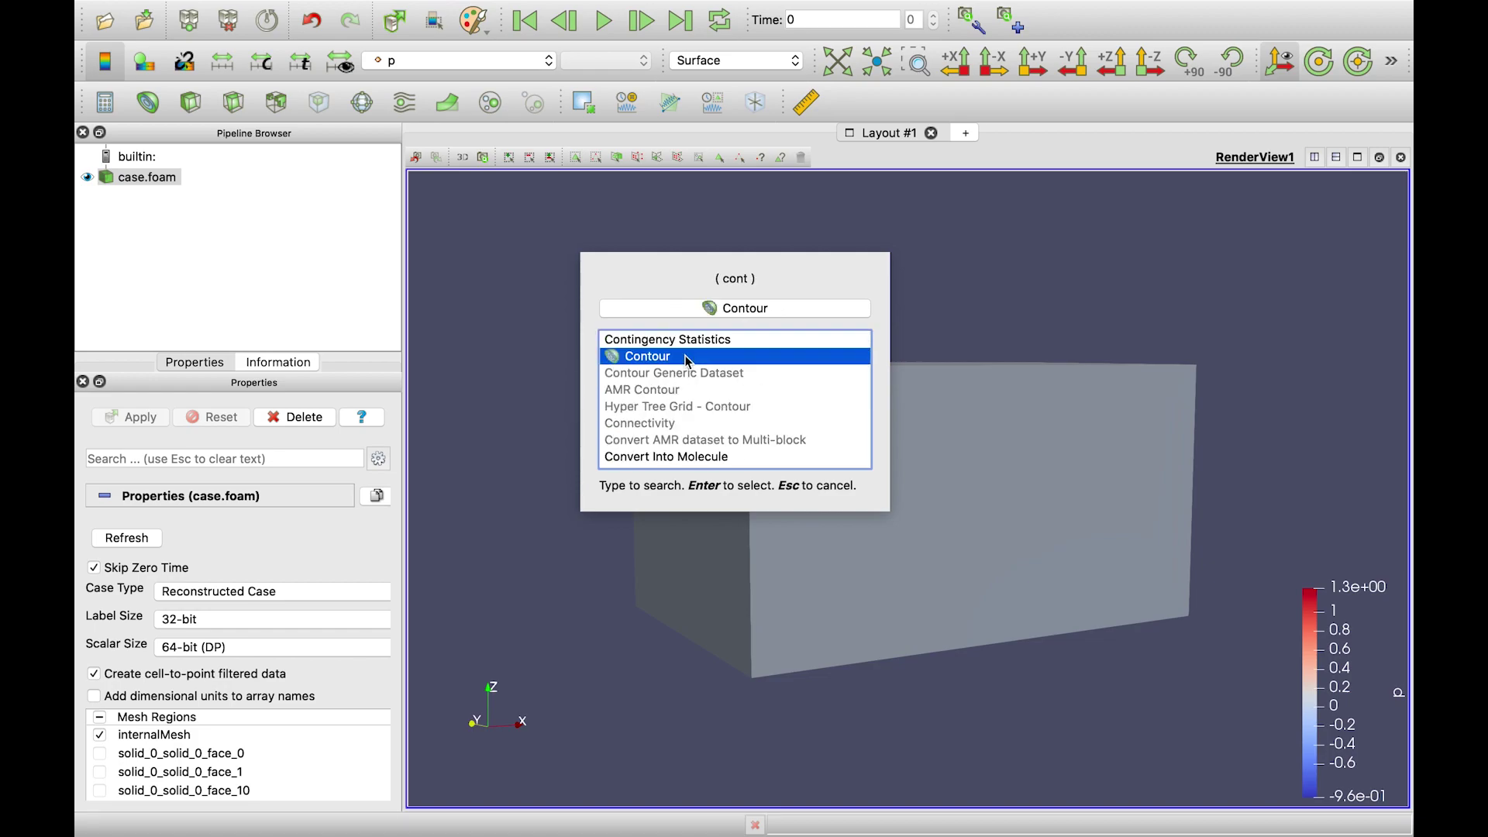
pyautogui.press('Return')
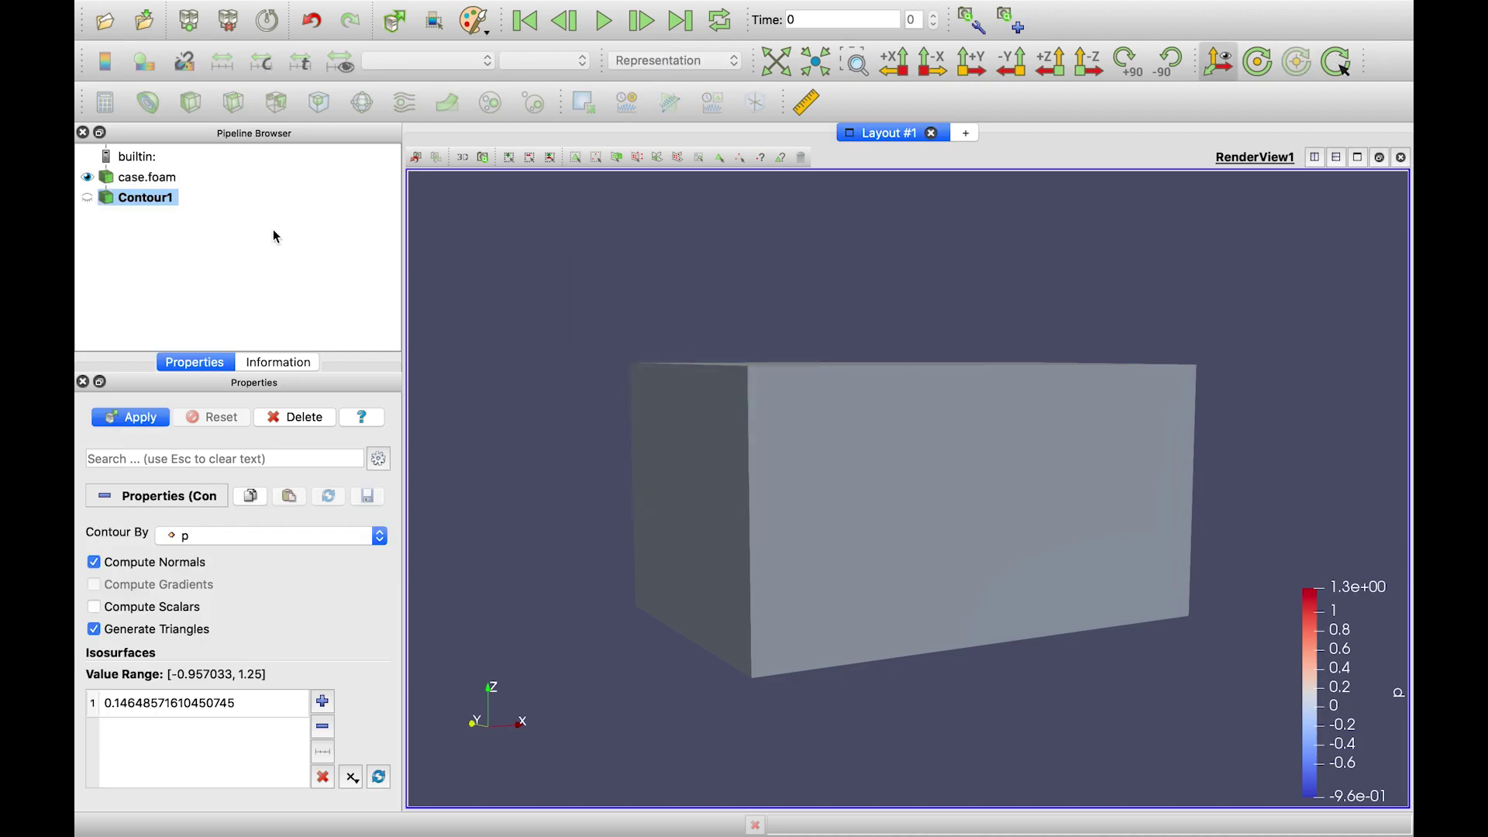
# Browse the Filters > Alphabetical list and close it without choosing a filter.
pyautogui.click(250, 10)
pyautogui.moveTo(416, 19)
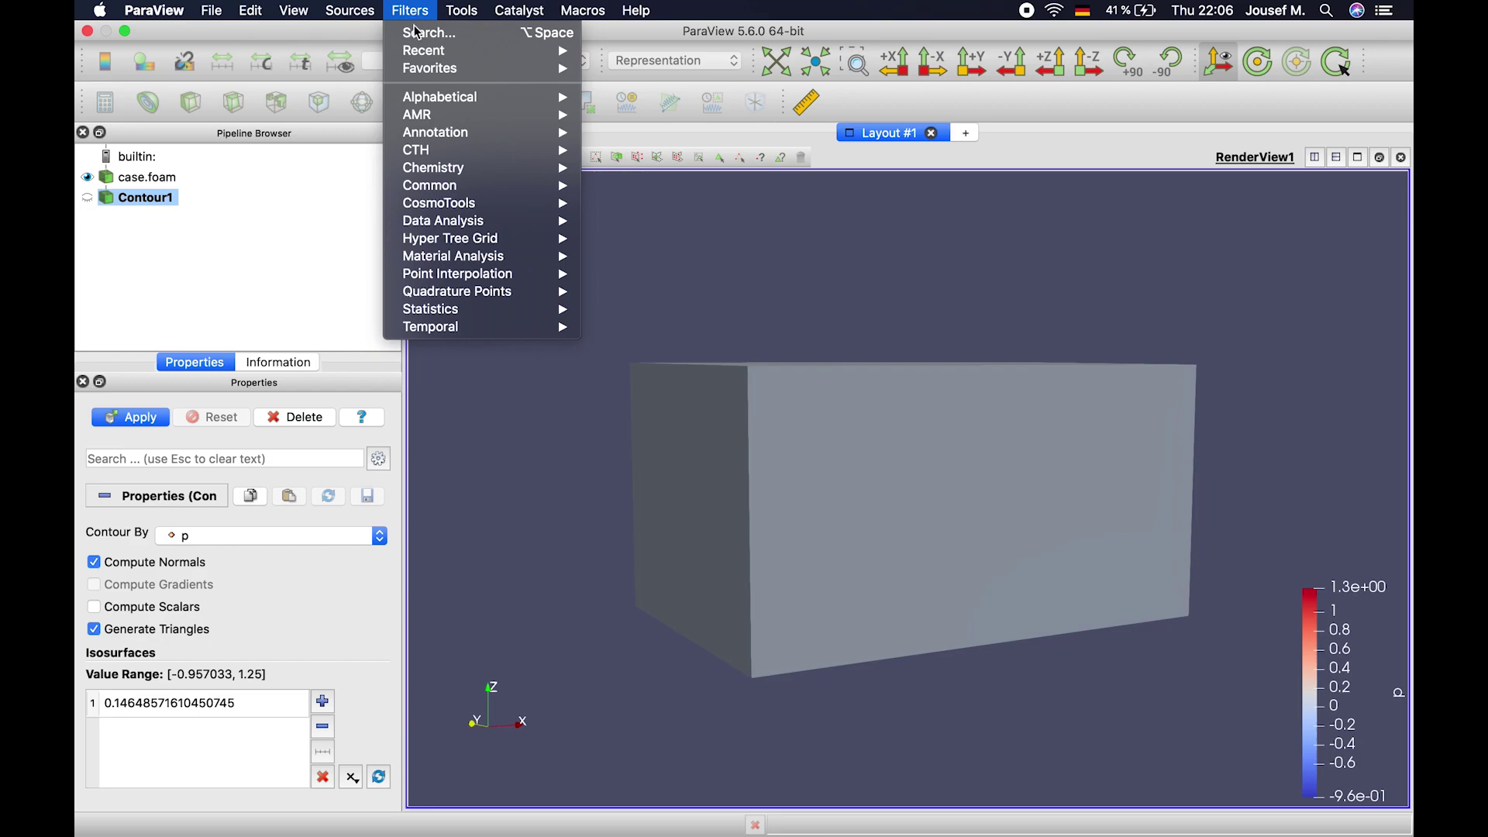
pyautogui.moveTo(438, 101)
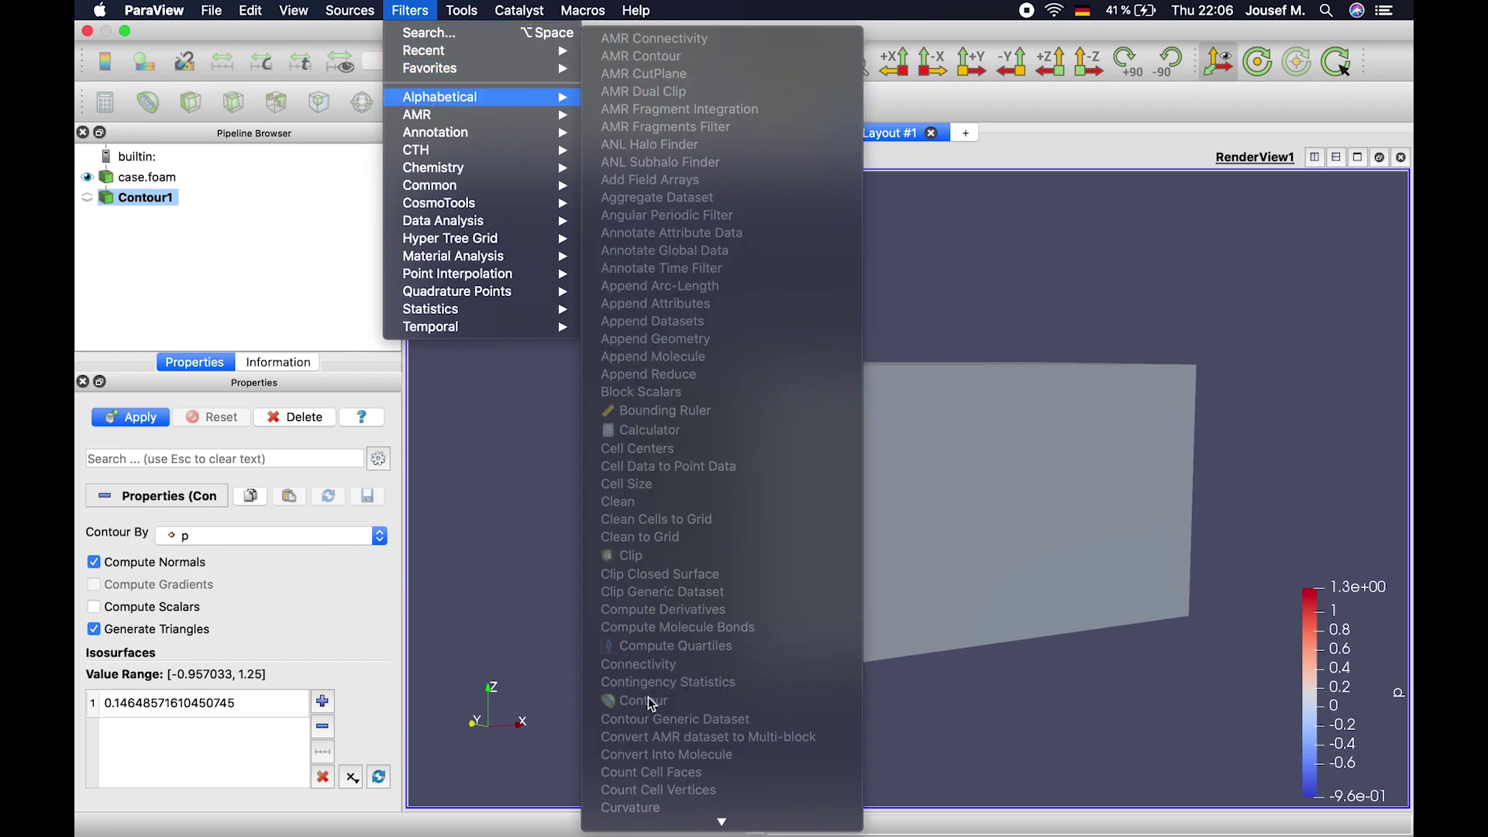
pyautogui.click(474, 482)
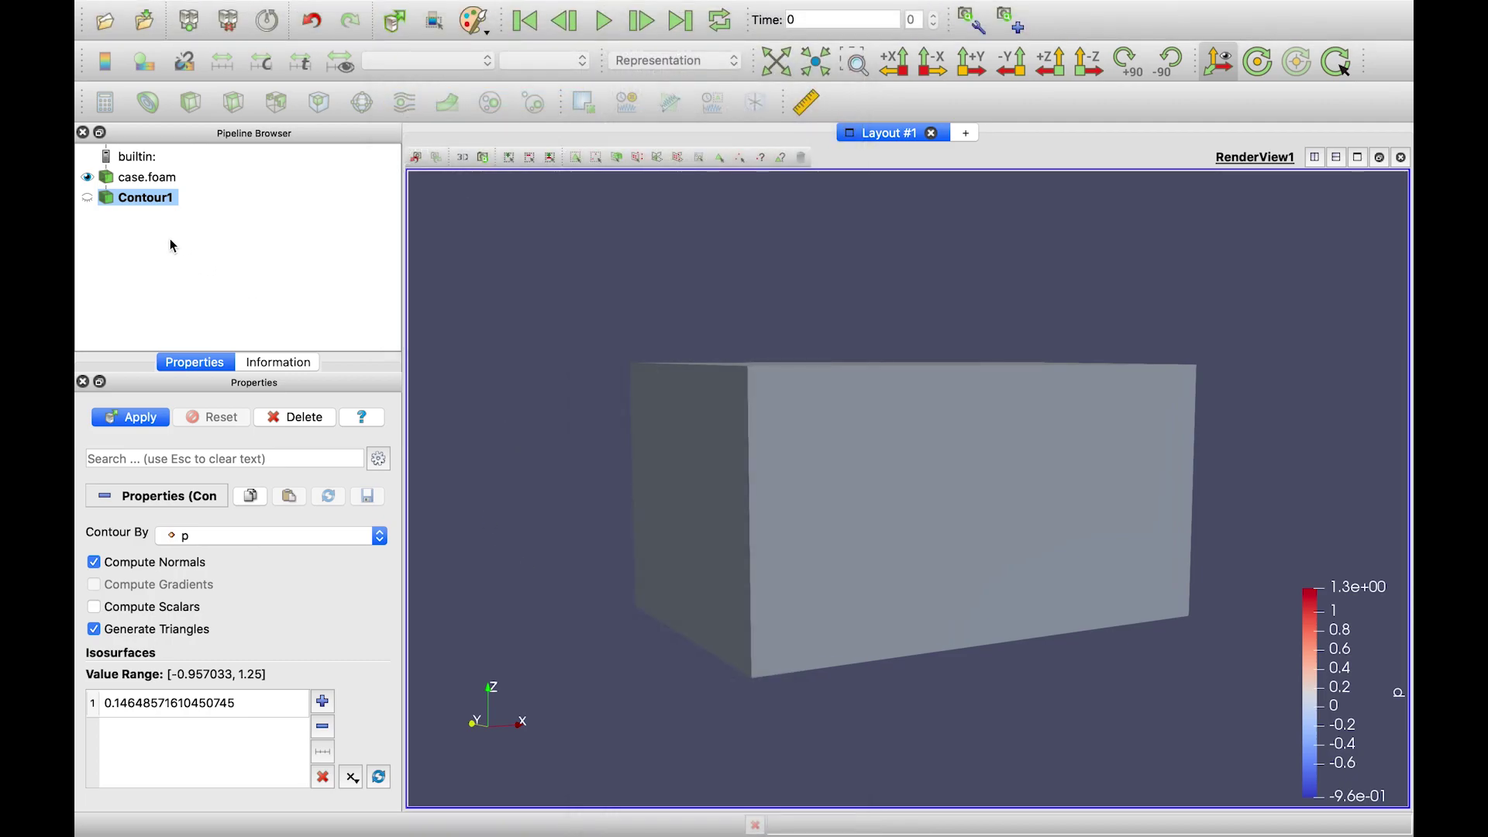
# Show Contour1 with case.foam hidden, contouring by T and coloured by U, then apply.
pyautogui.click(88, 179)
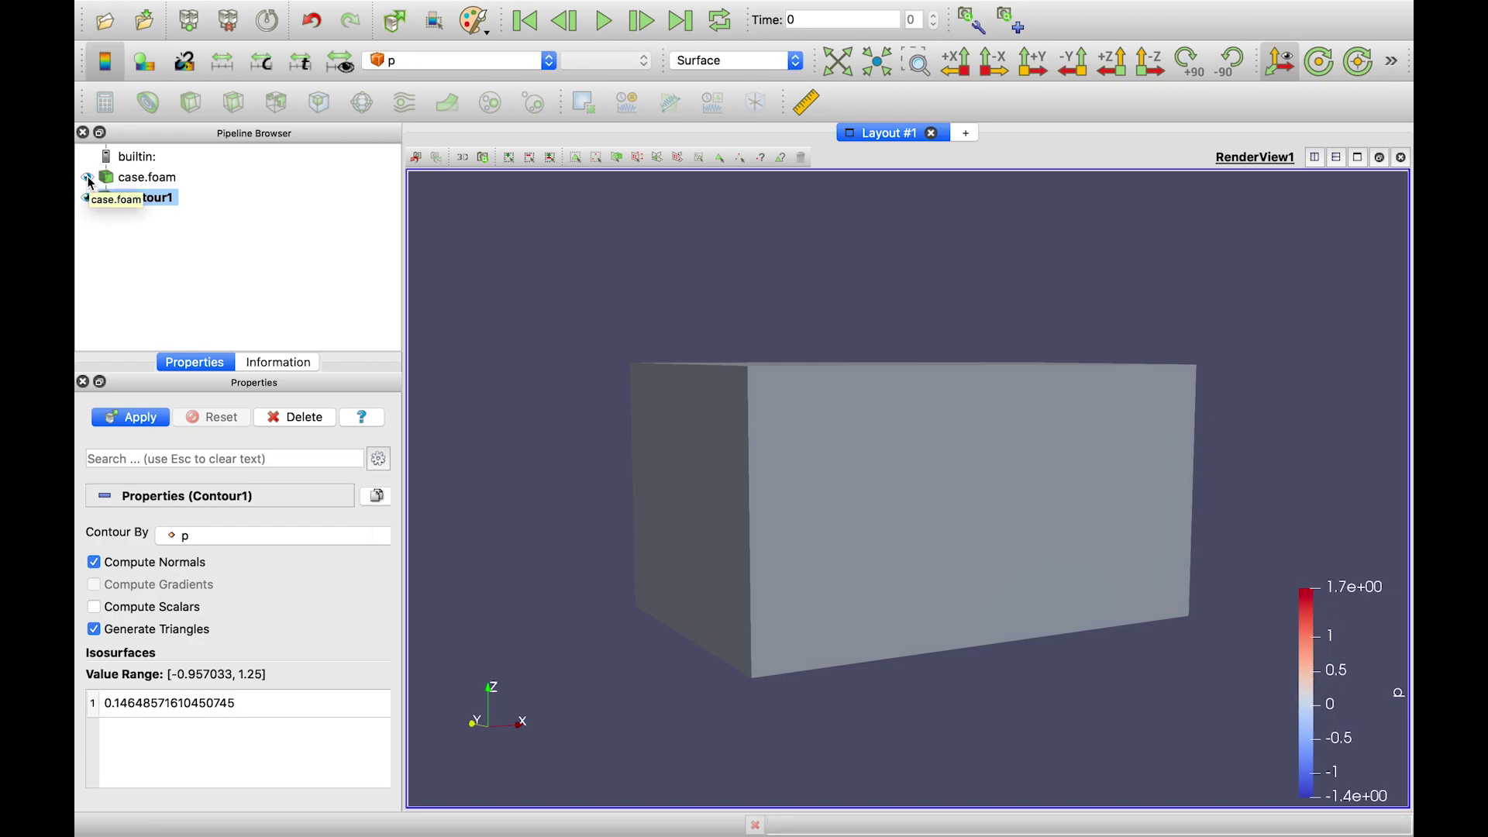
pyautogui.click(89, 179)
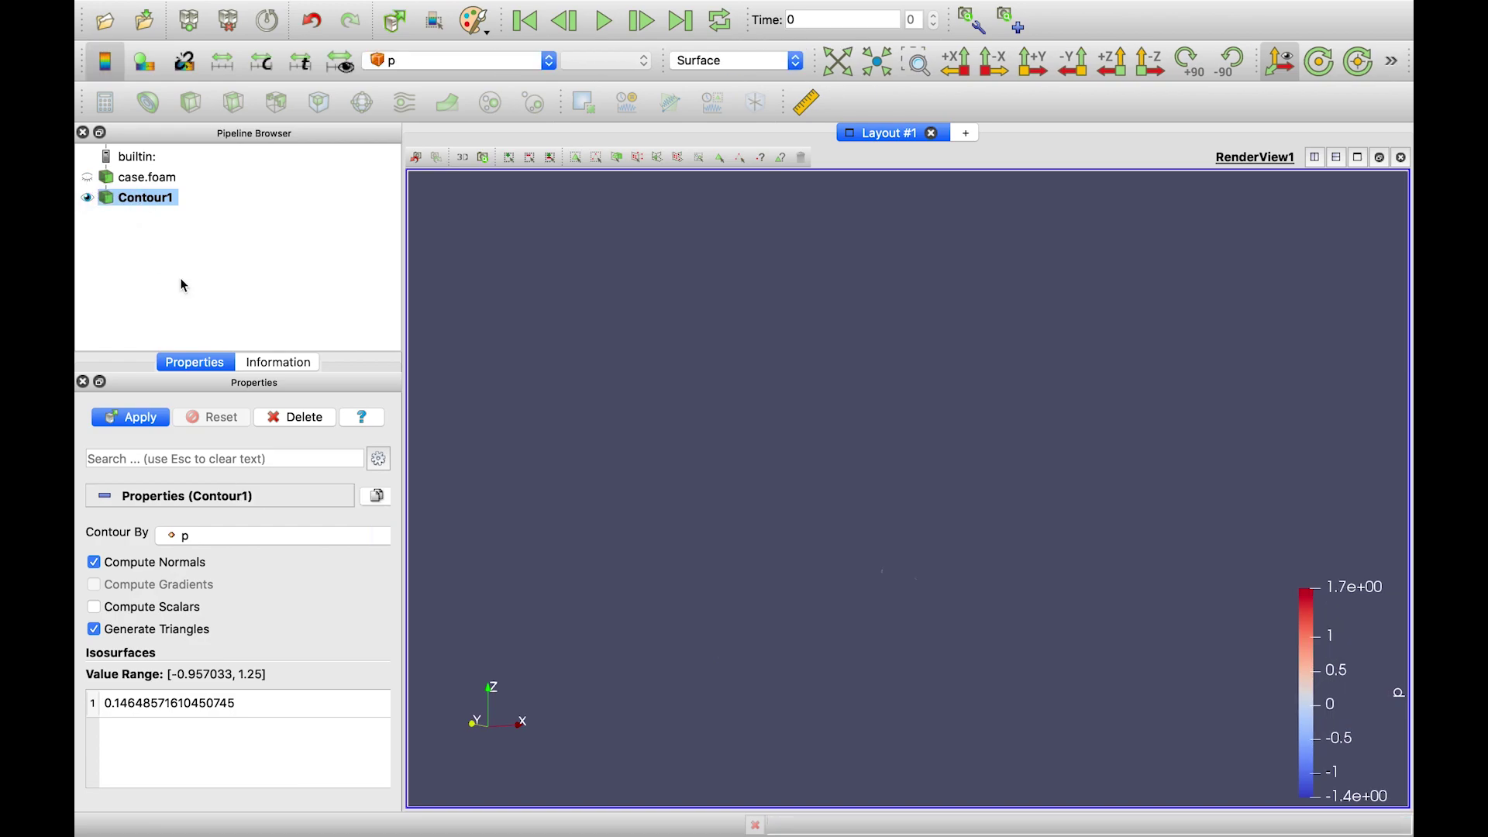
pyautogui.click(235, 542)
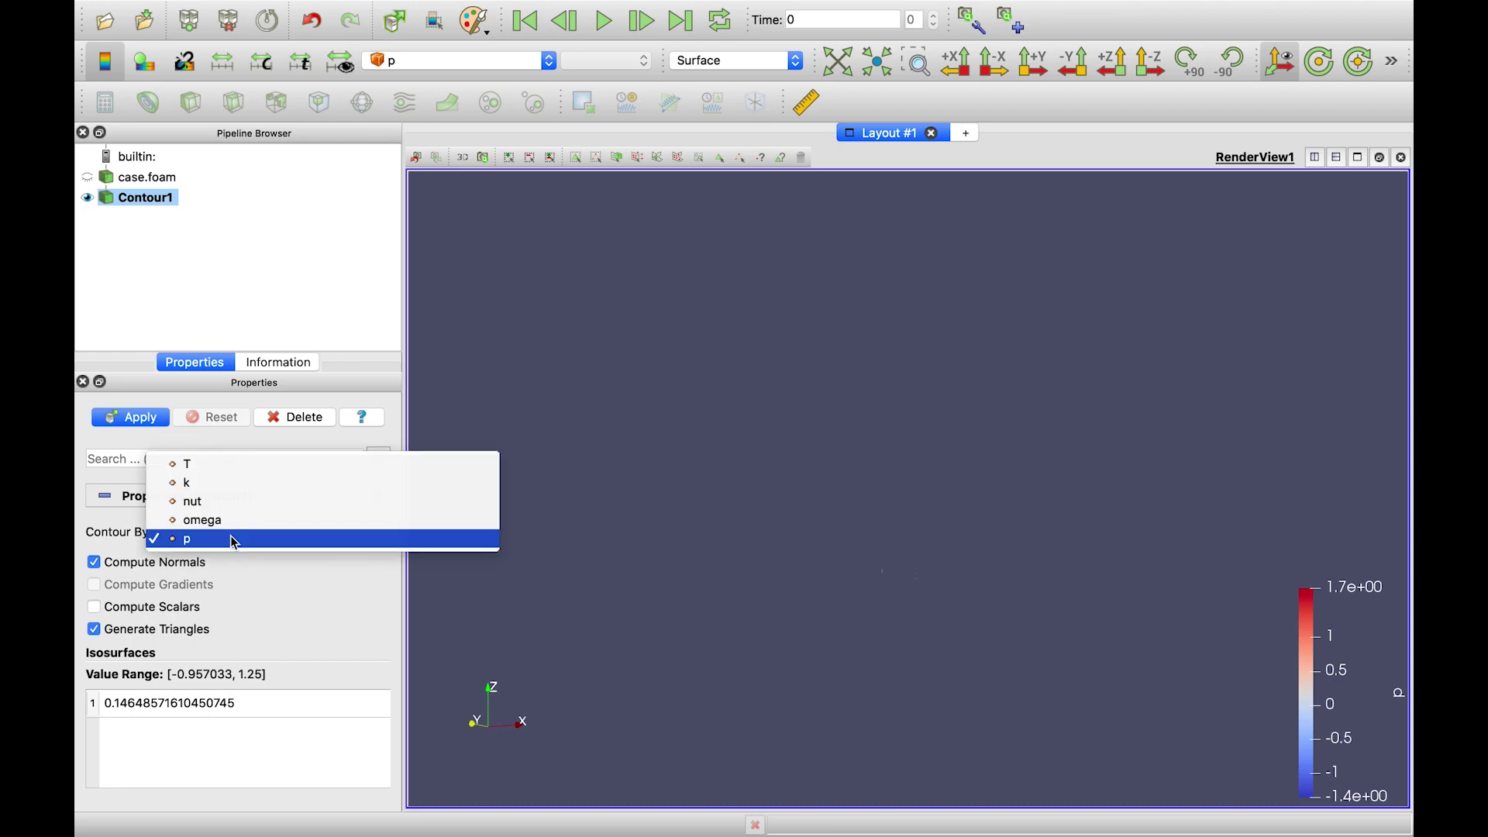
pyautogui.click(225, 467)
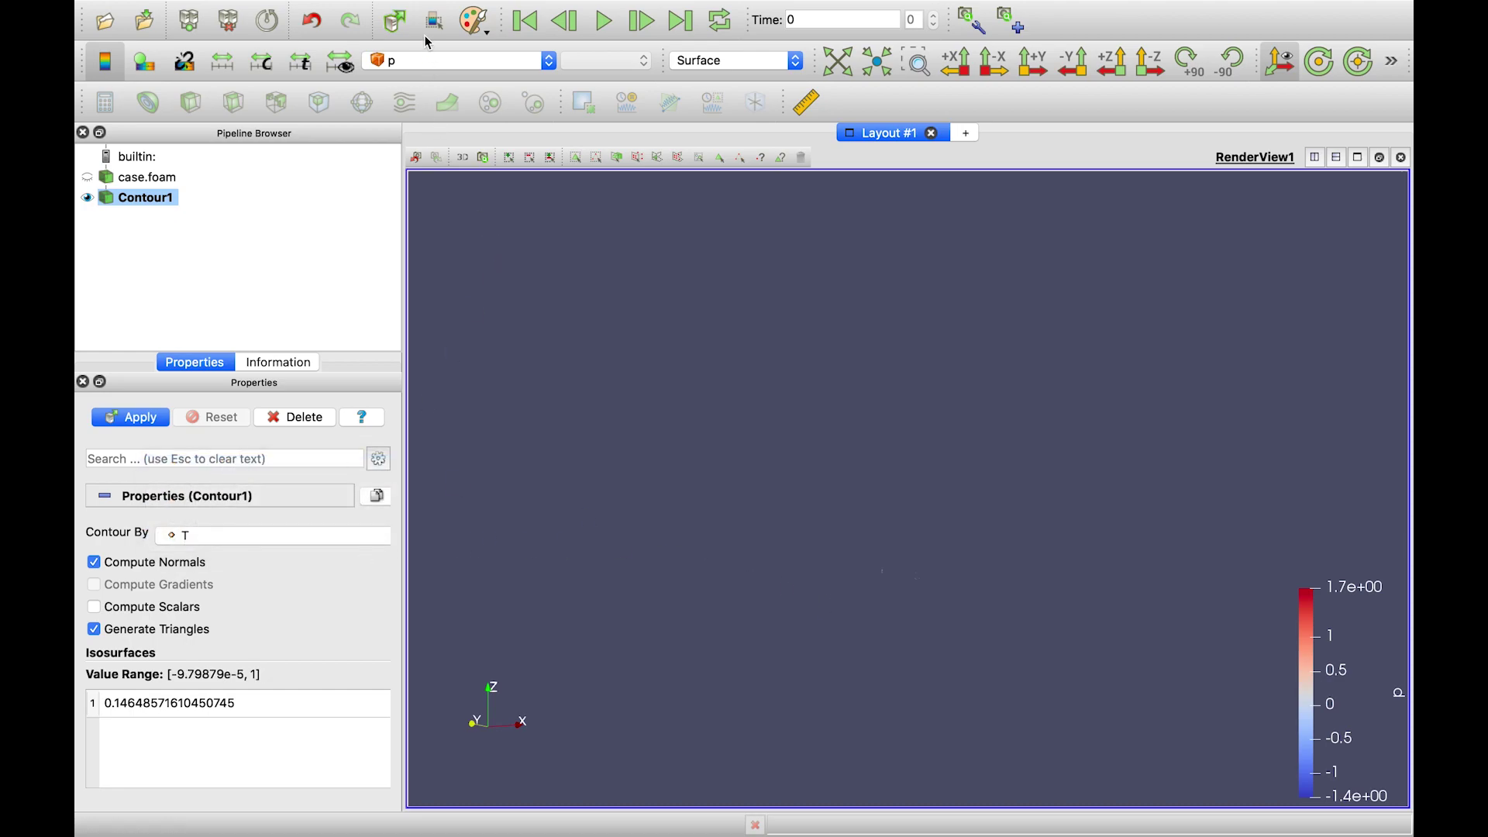
pyautogui.click(424, 62)
pyautogui.click(418, 70)
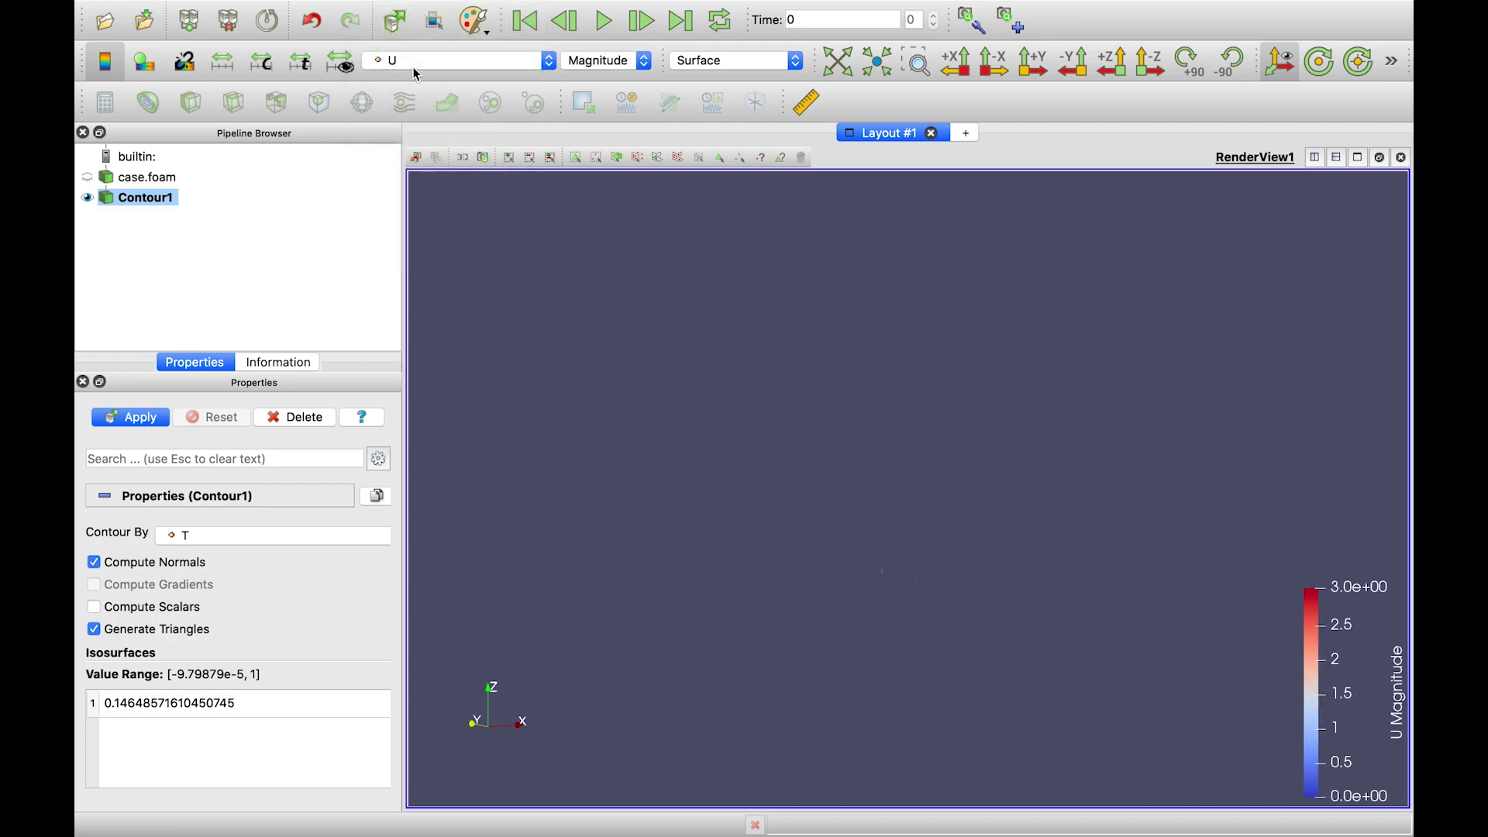
pyautogui.click(124, 419)
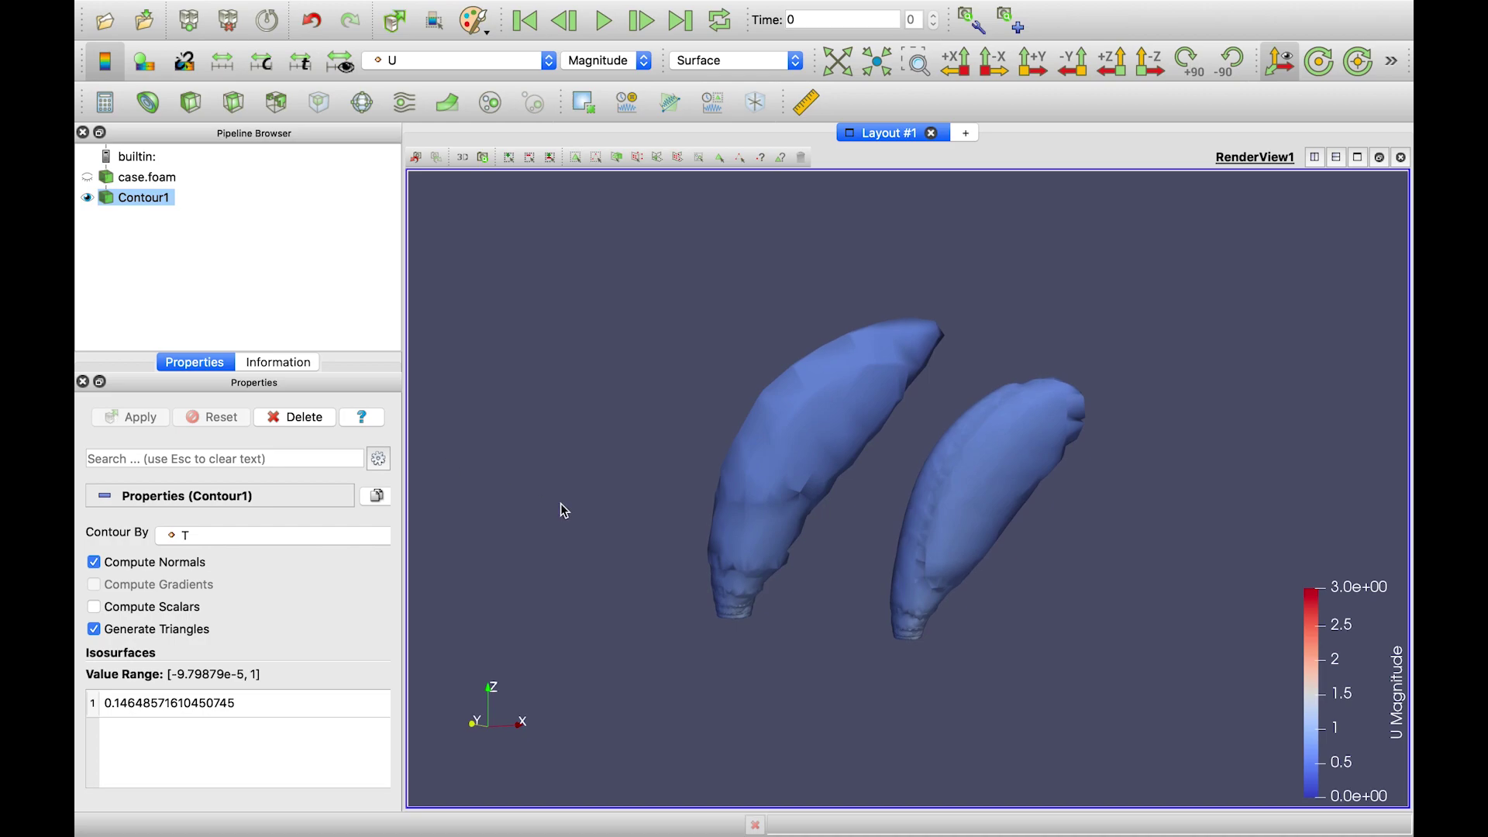
pyautogui.moveTo(561, 508)
pyautogui.mouseDown()
pyautogui.moveTo(664, 515)
pyautogui.moveTo(504, 511)
pyautogui.moveTo(504, 496)
pyautogui.moveTo(574, 514)
pyautogui.mouseUp()
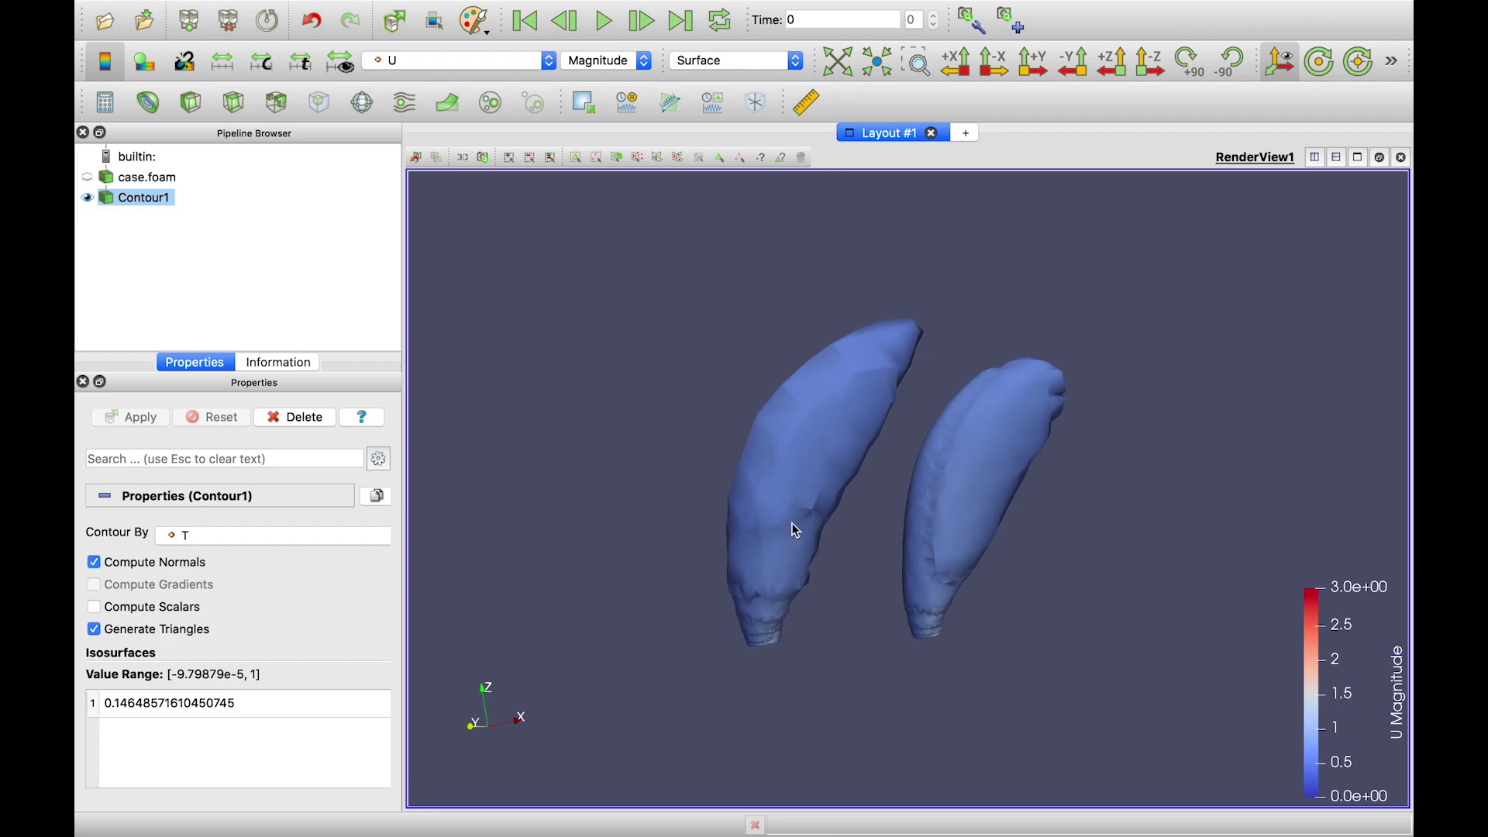
# Open case.foam again as a second reader, apply it, and orbit the grey domain box.
pyautogui.click(113, 33)
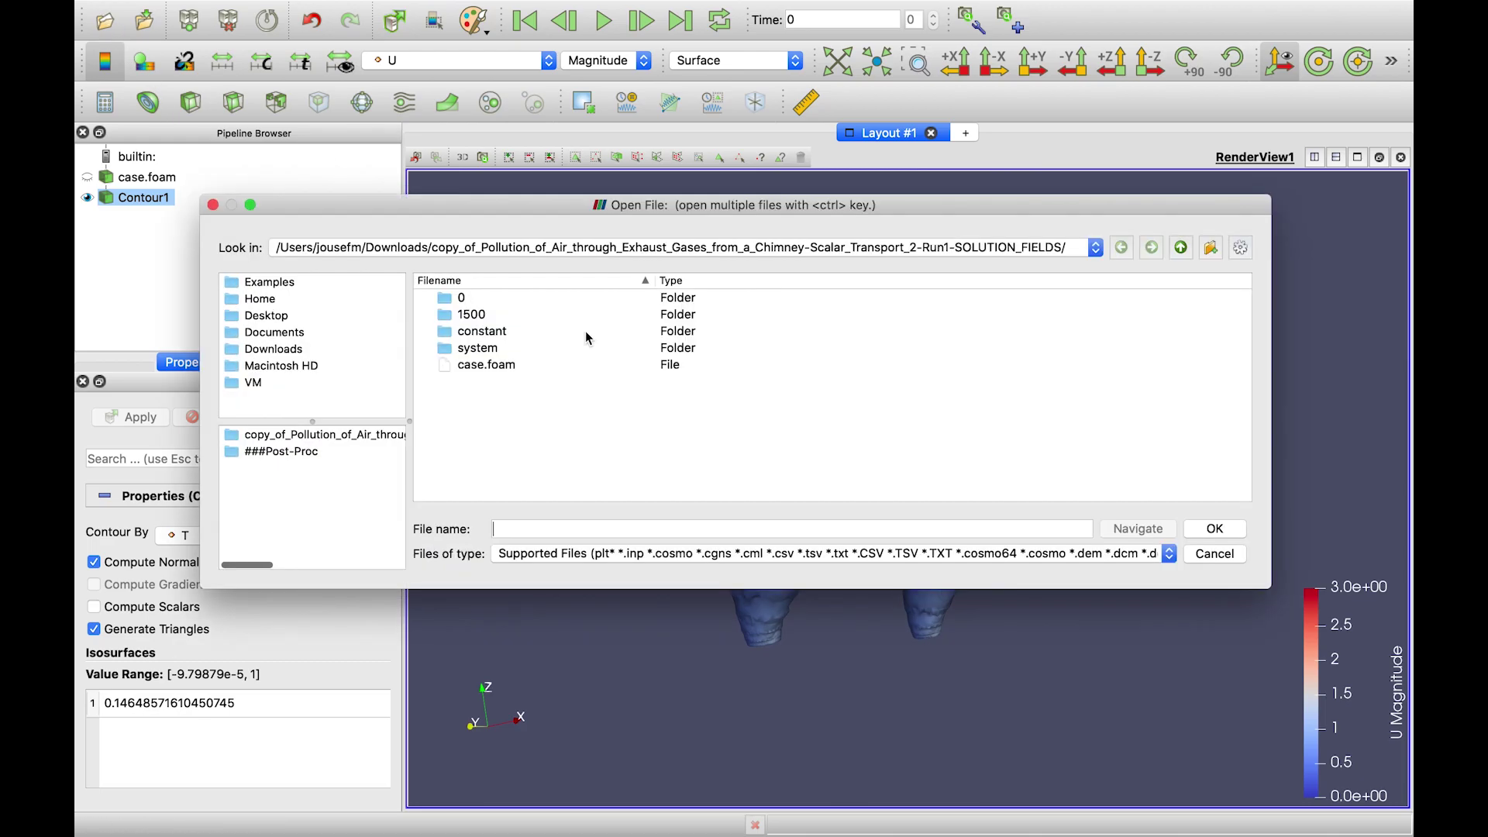
pyautogui.doubleClick(513, 364)
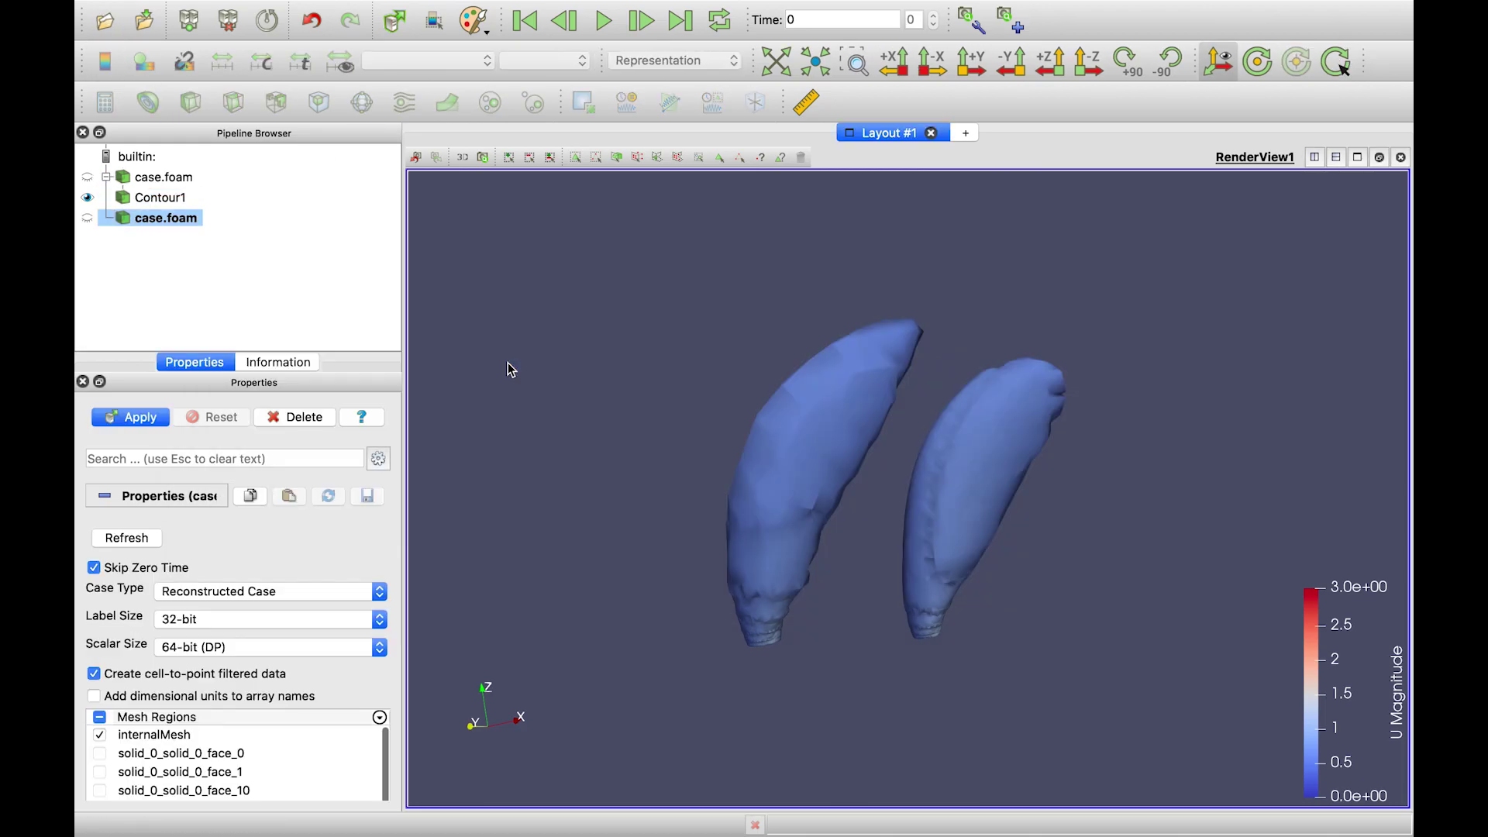
pyautogui.click(122, 420)
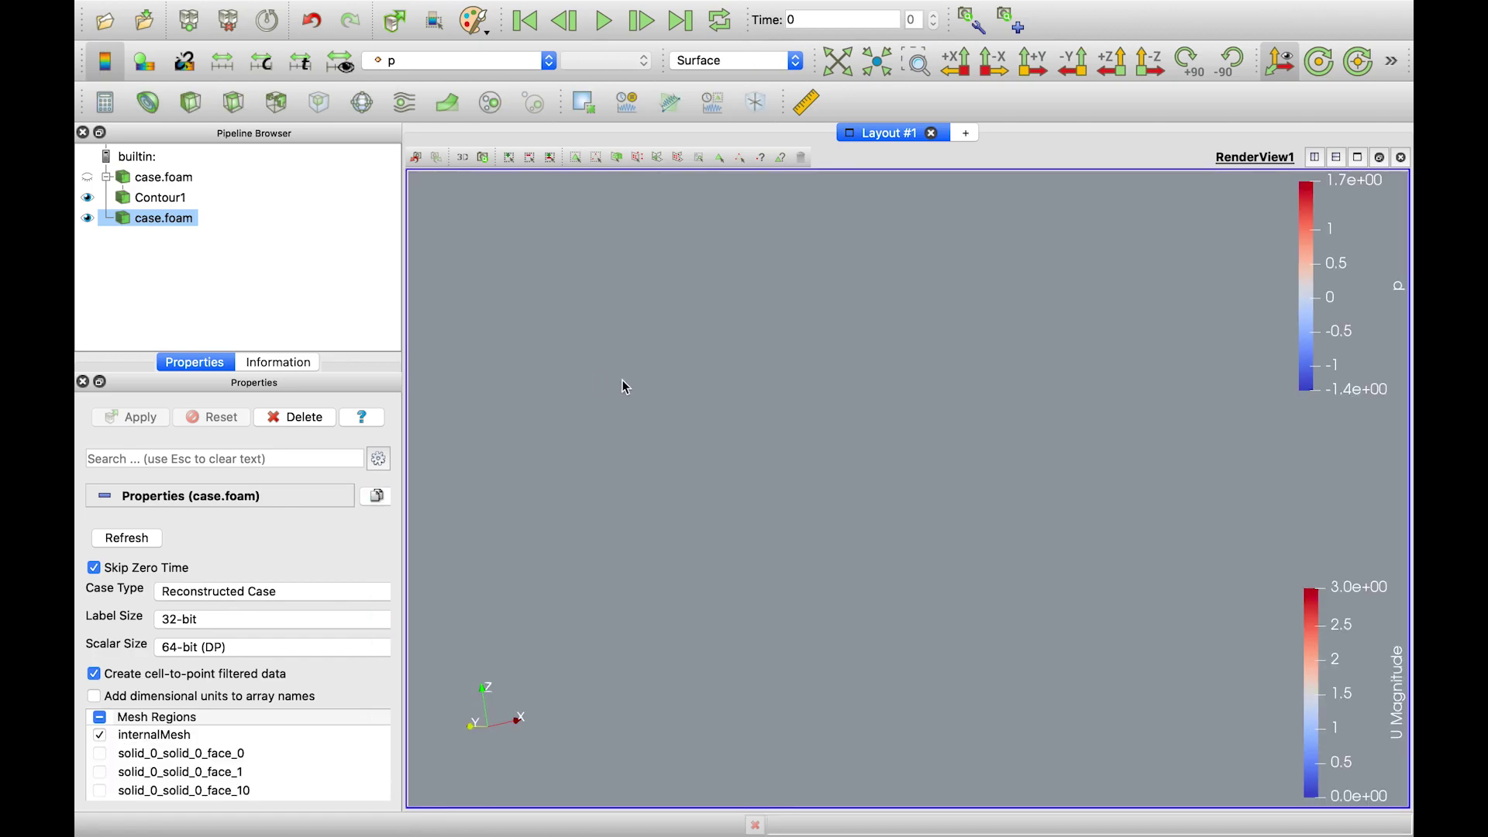
pyautogui.scroll(-5, 743, 463)
pyautogui.scroll(5, 742, 462)
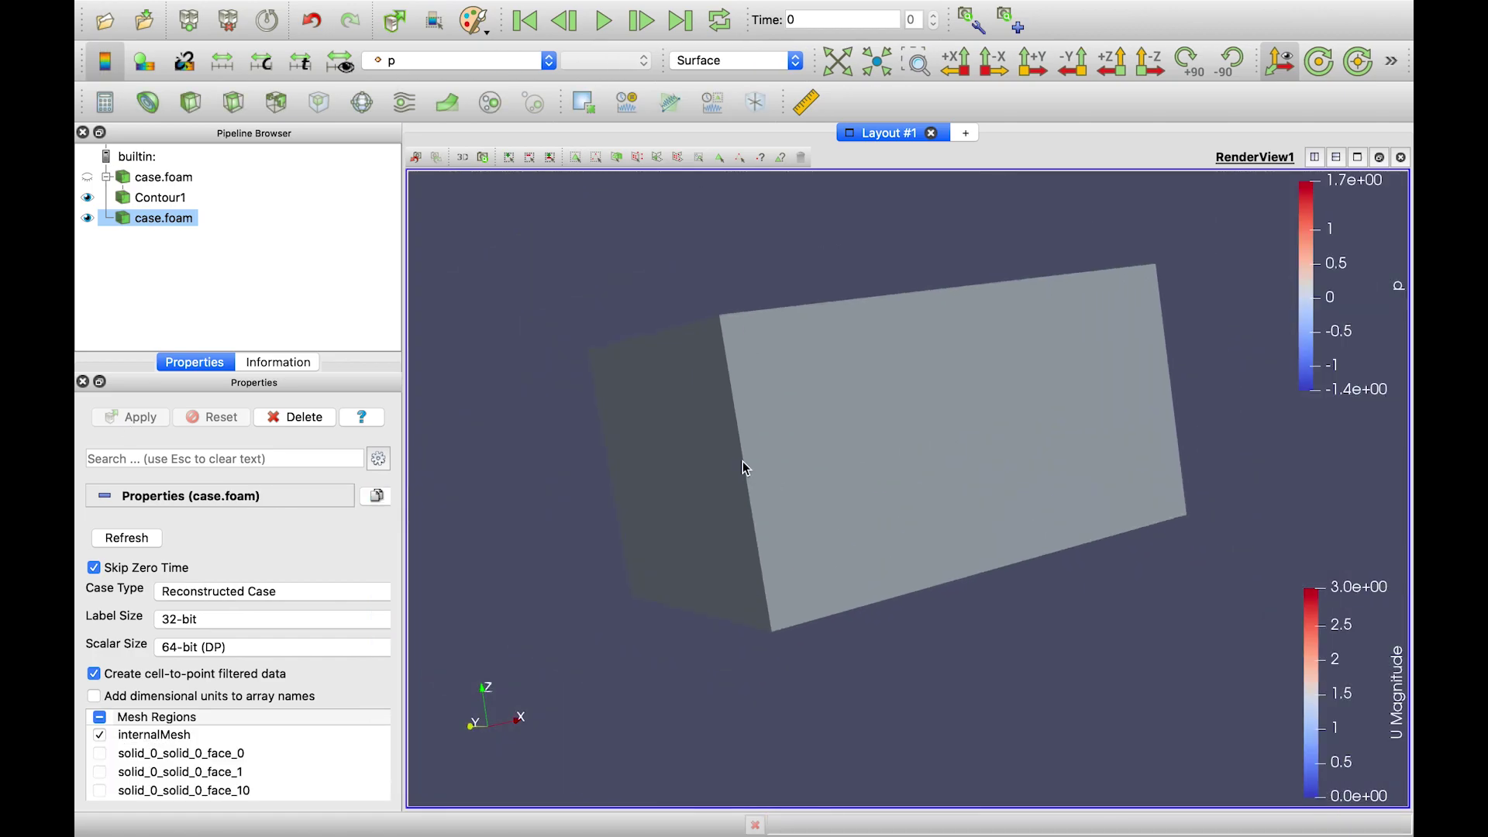
pyautogui.moveTo(743, 462); pyautogui.dragTo(798, 482)
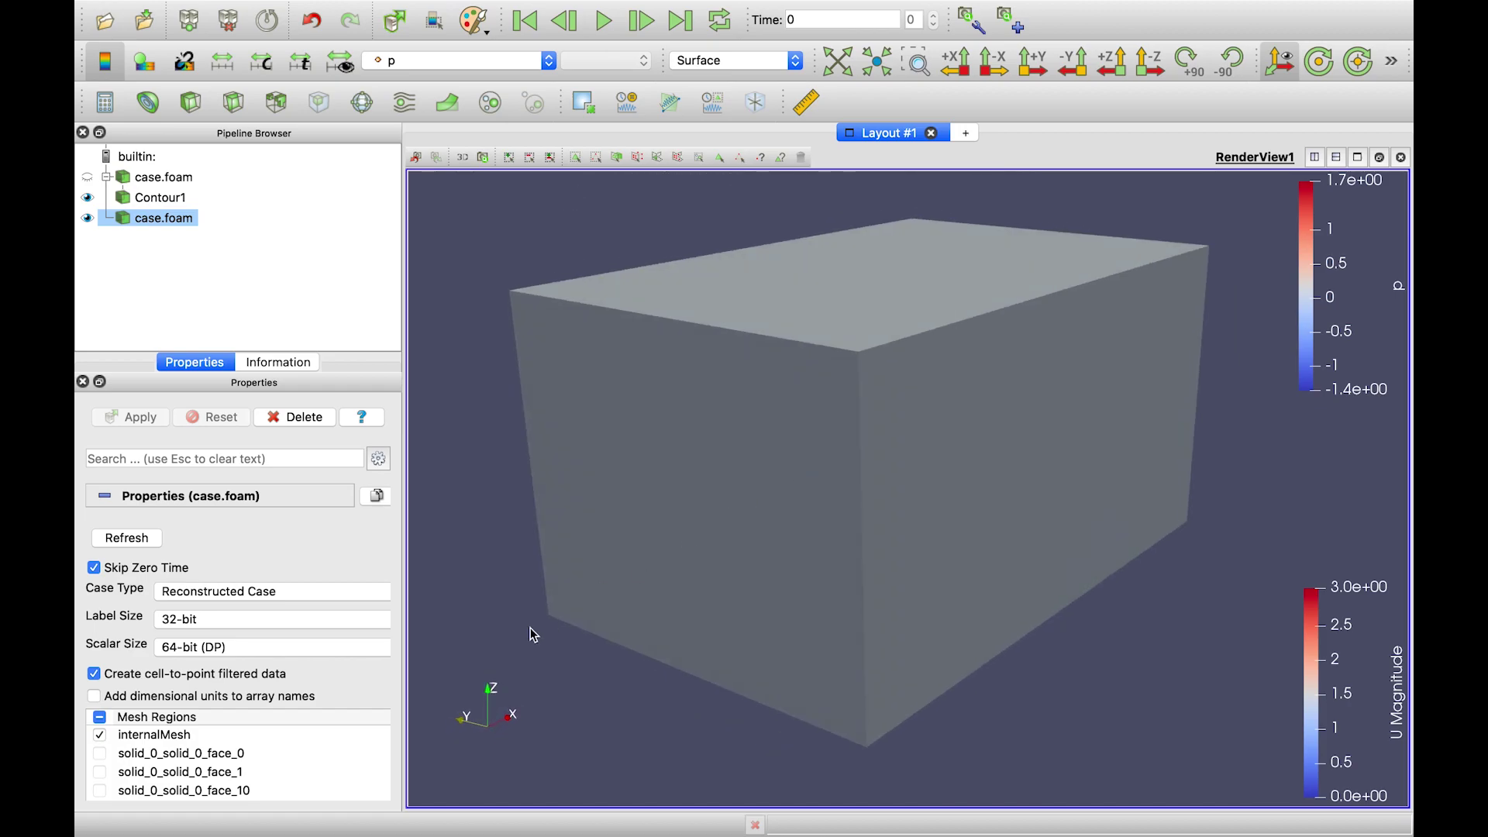
# Enable all mesh regions except internalMesh and face_13 to face_17, and apply.
pyautogui.scroll(-5, 208, 544)
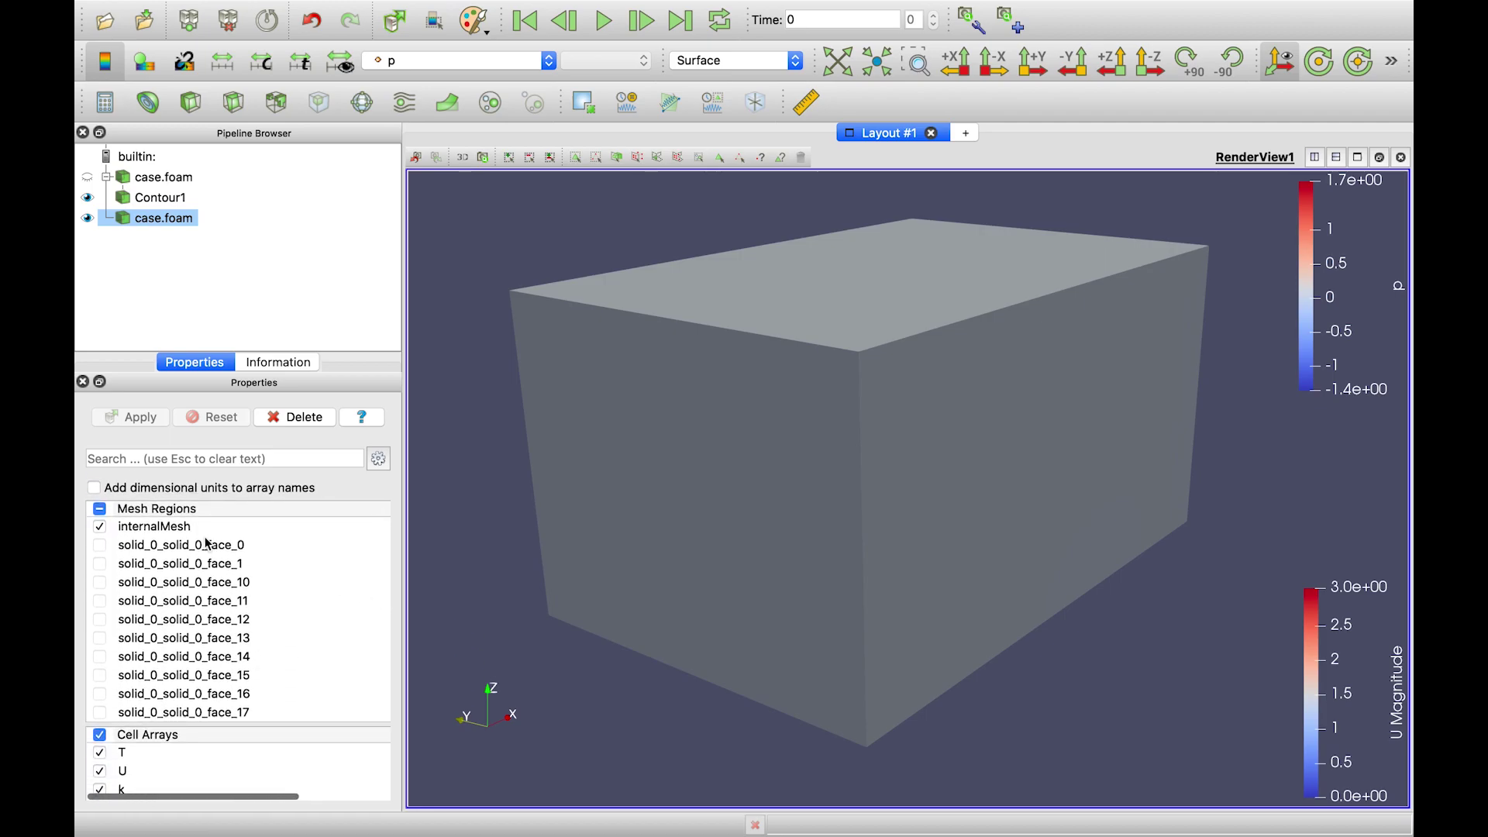
pyautogui.click(100, 510)
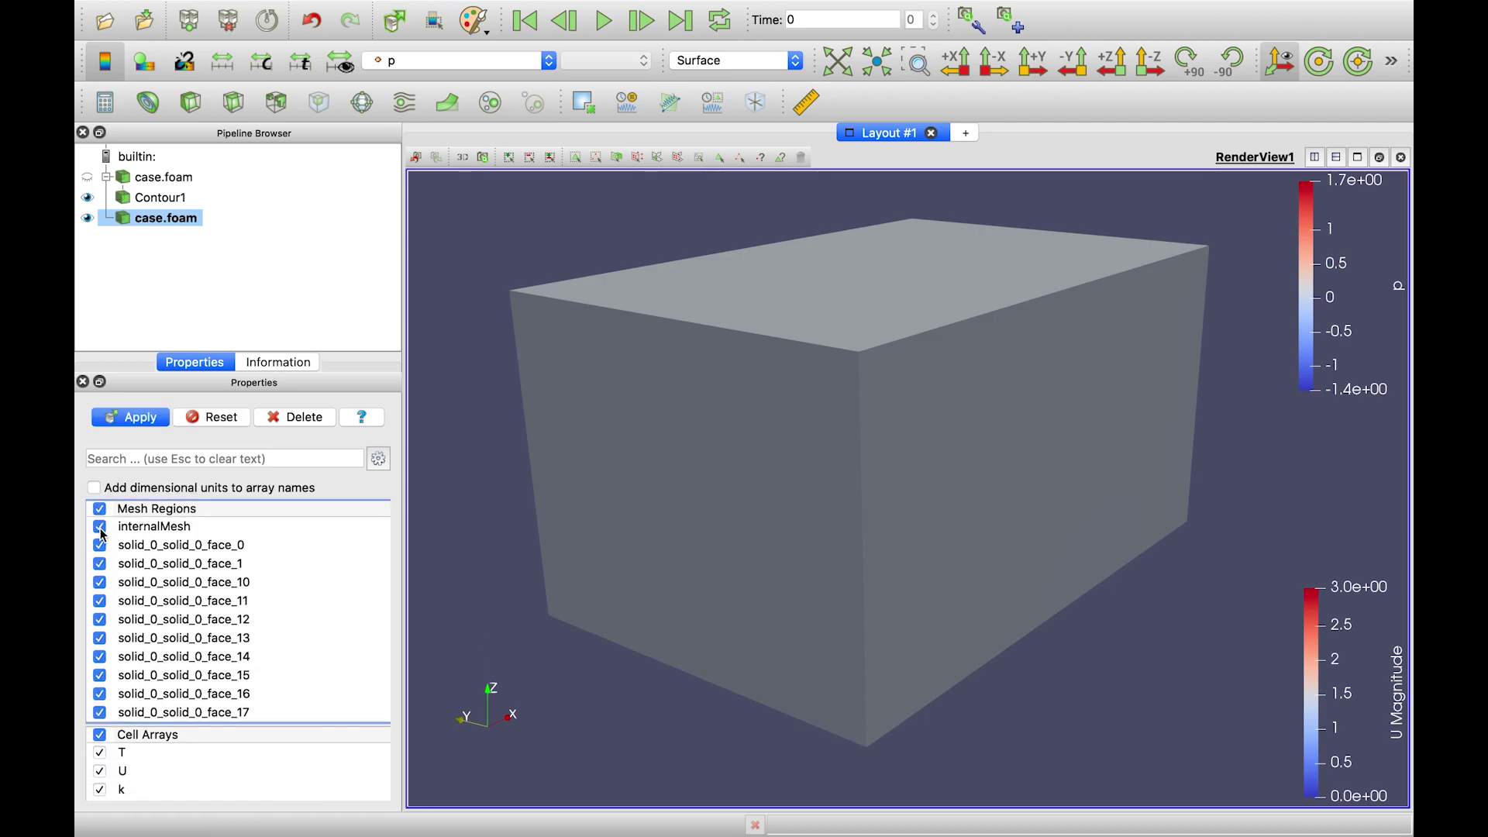
pyautogui.click(99, 527)
pyautogui.scroll(-3, 147, 596)
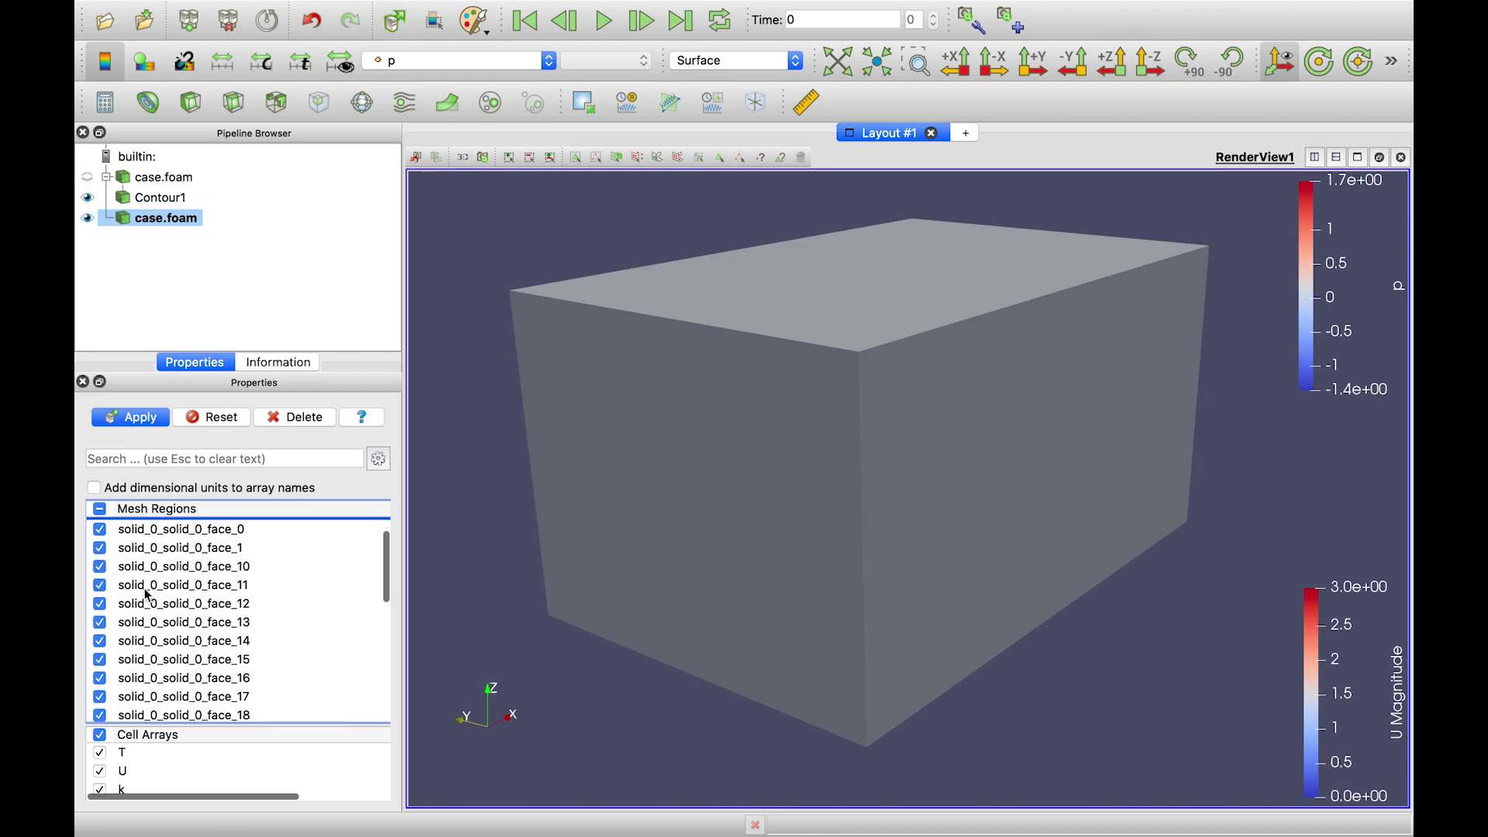
pyautogui.click(100, 581)
pyautogui.click(100, 600)
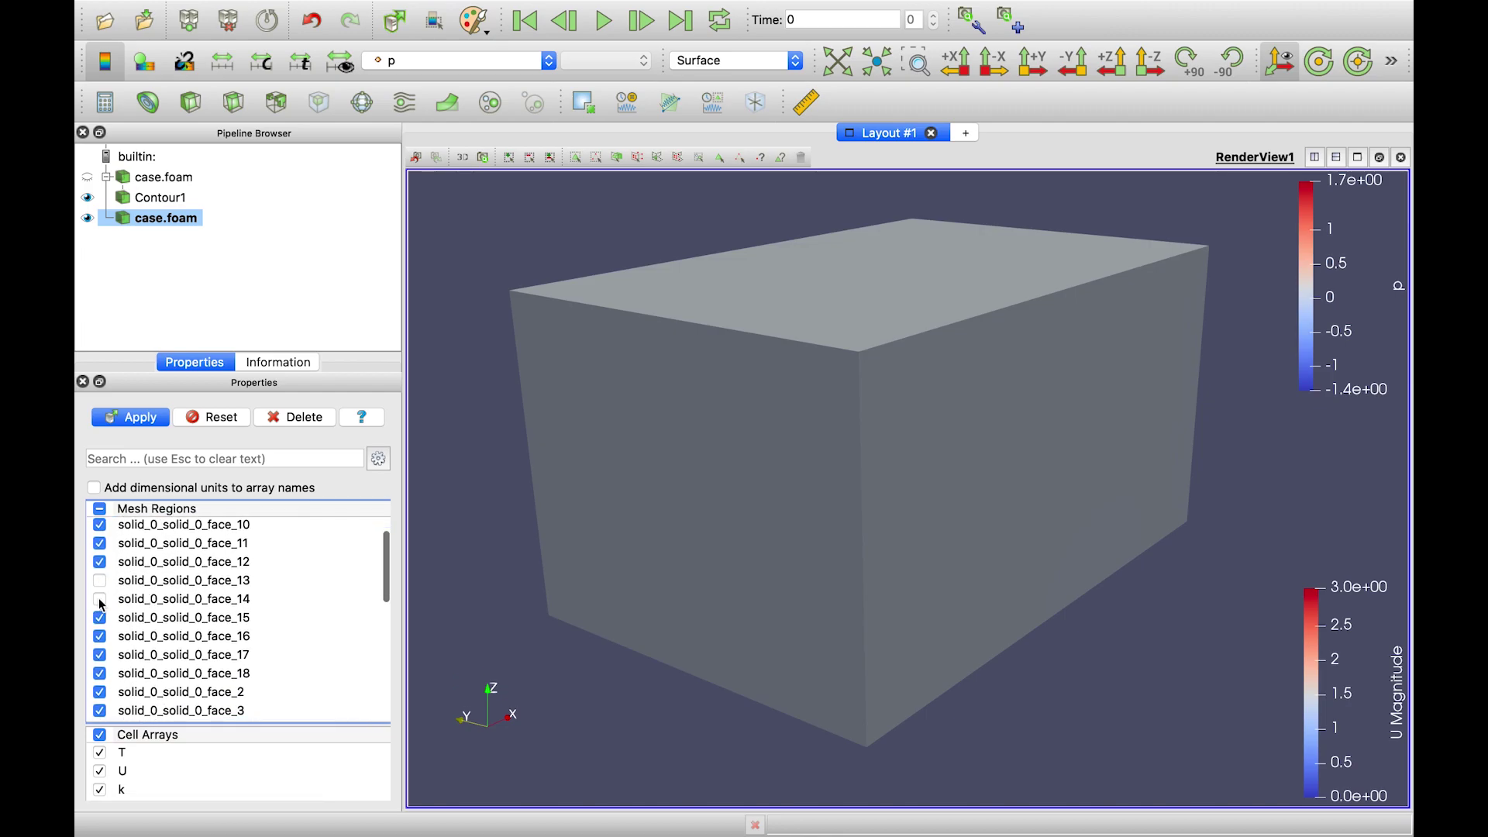
pyautogui.click(100, 618)
pyautogui.click(100, 638)
pyautogui.click(100, 656)
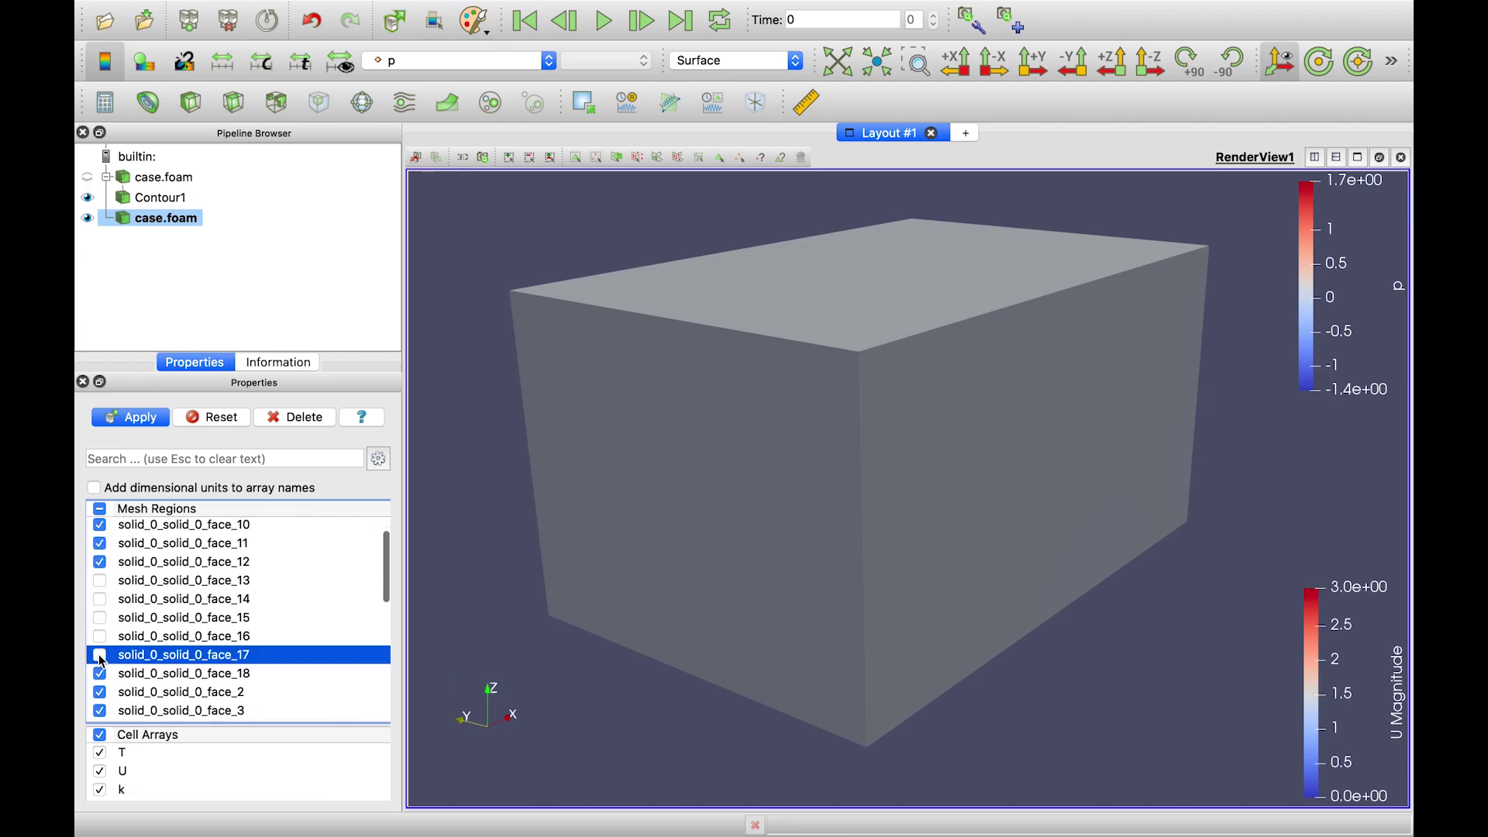
pyautogui.click(149, 425)
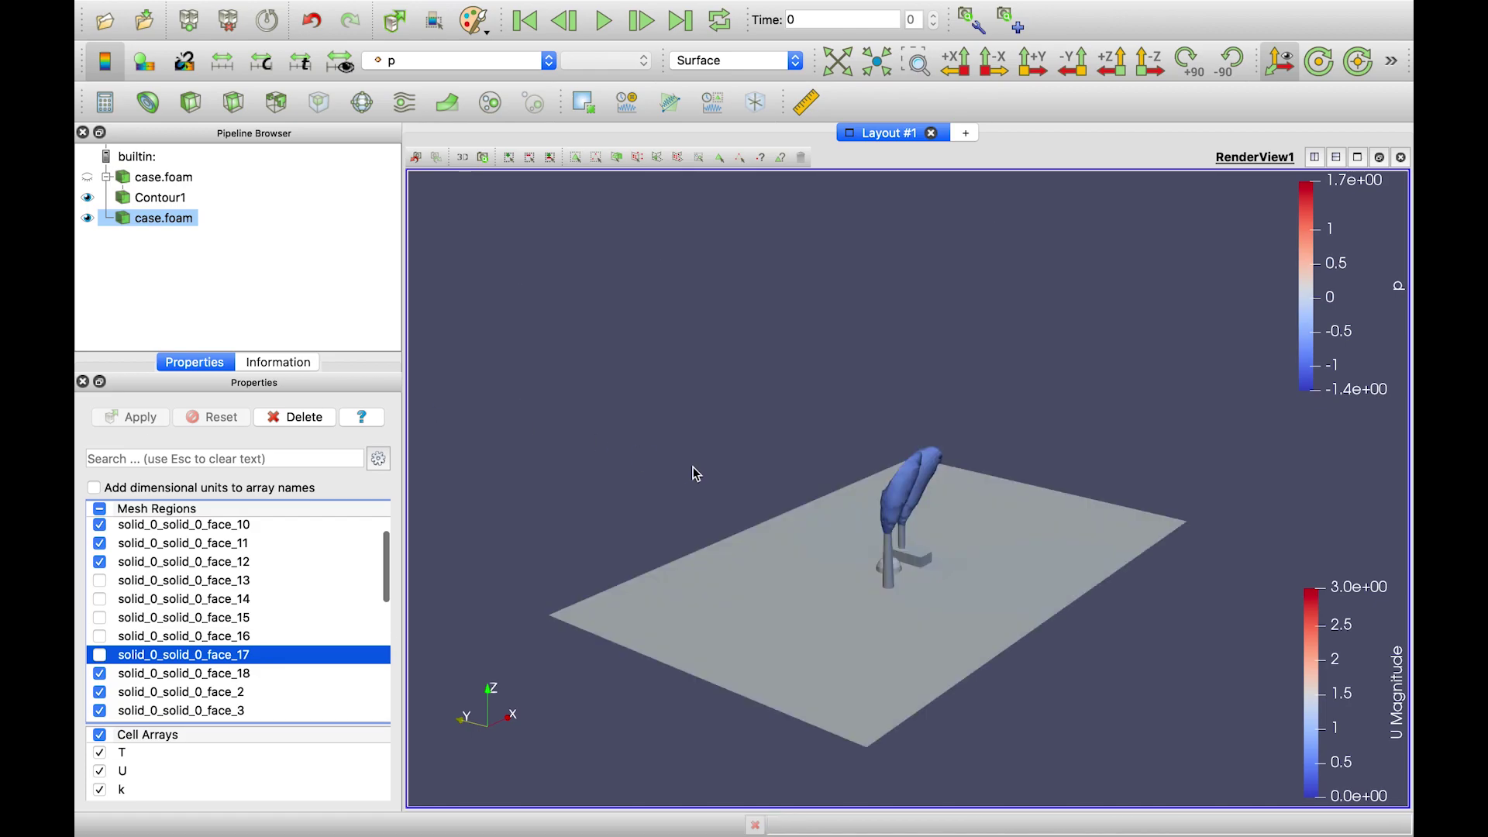
pyautogui.moveTo(887, 547); pyautogui.dragTo(866, 524, button='right')
pyautogui.moveTo(866, 524)
pyautogui.mouseDown()
pyautogui.moveTo(844, 514)
pyautogui.moveTo(851, 528)
pyautogui.moveTo(869, 512)
pyautogui.mouseUp()
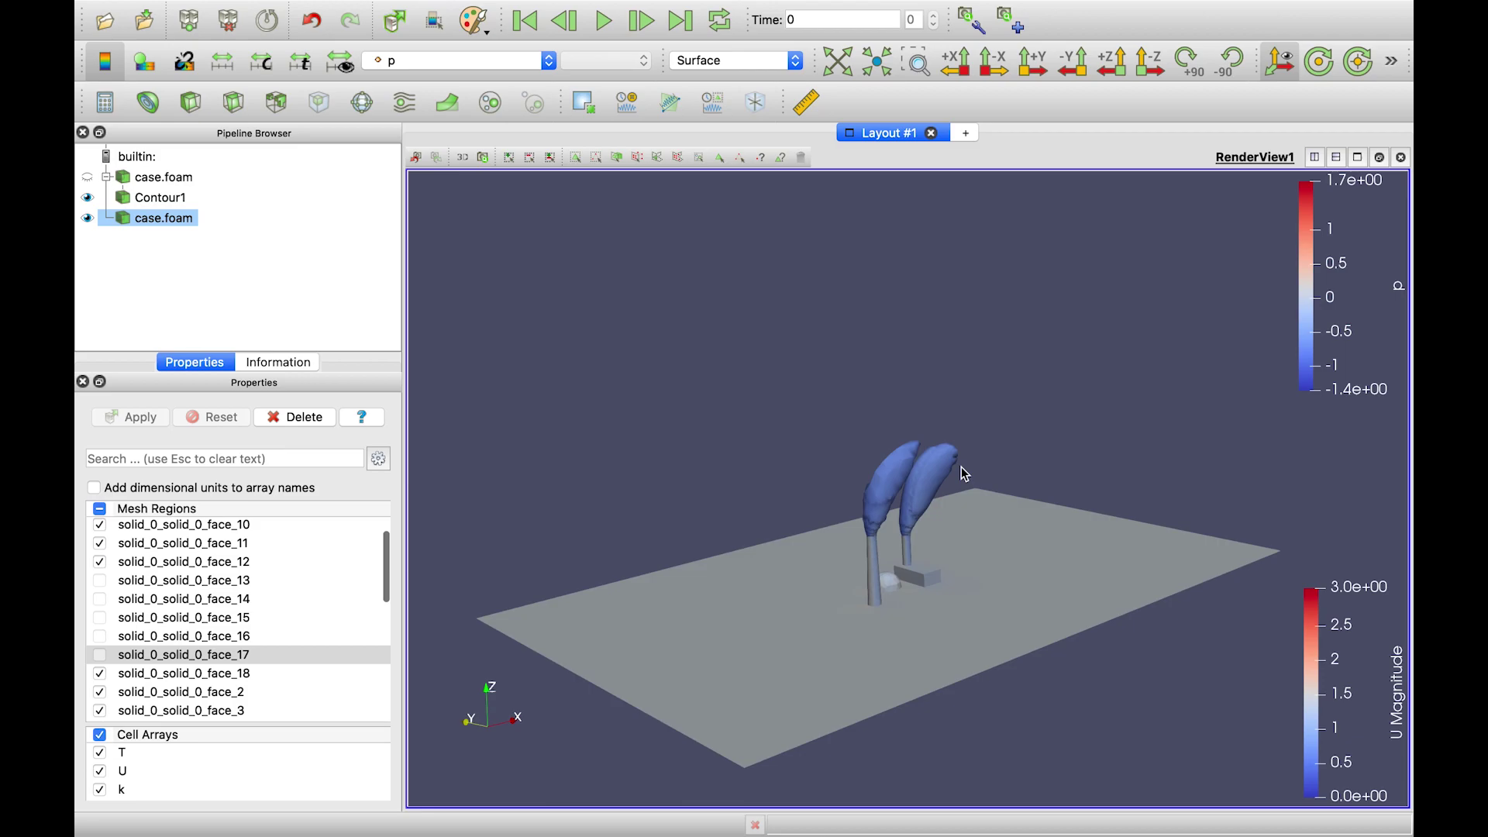
# Hide the p colour legend of case.foam and the U Magnitude legend of Contour1.
pyautogui.click(113, 67)
pyautogui.click(161, 196)
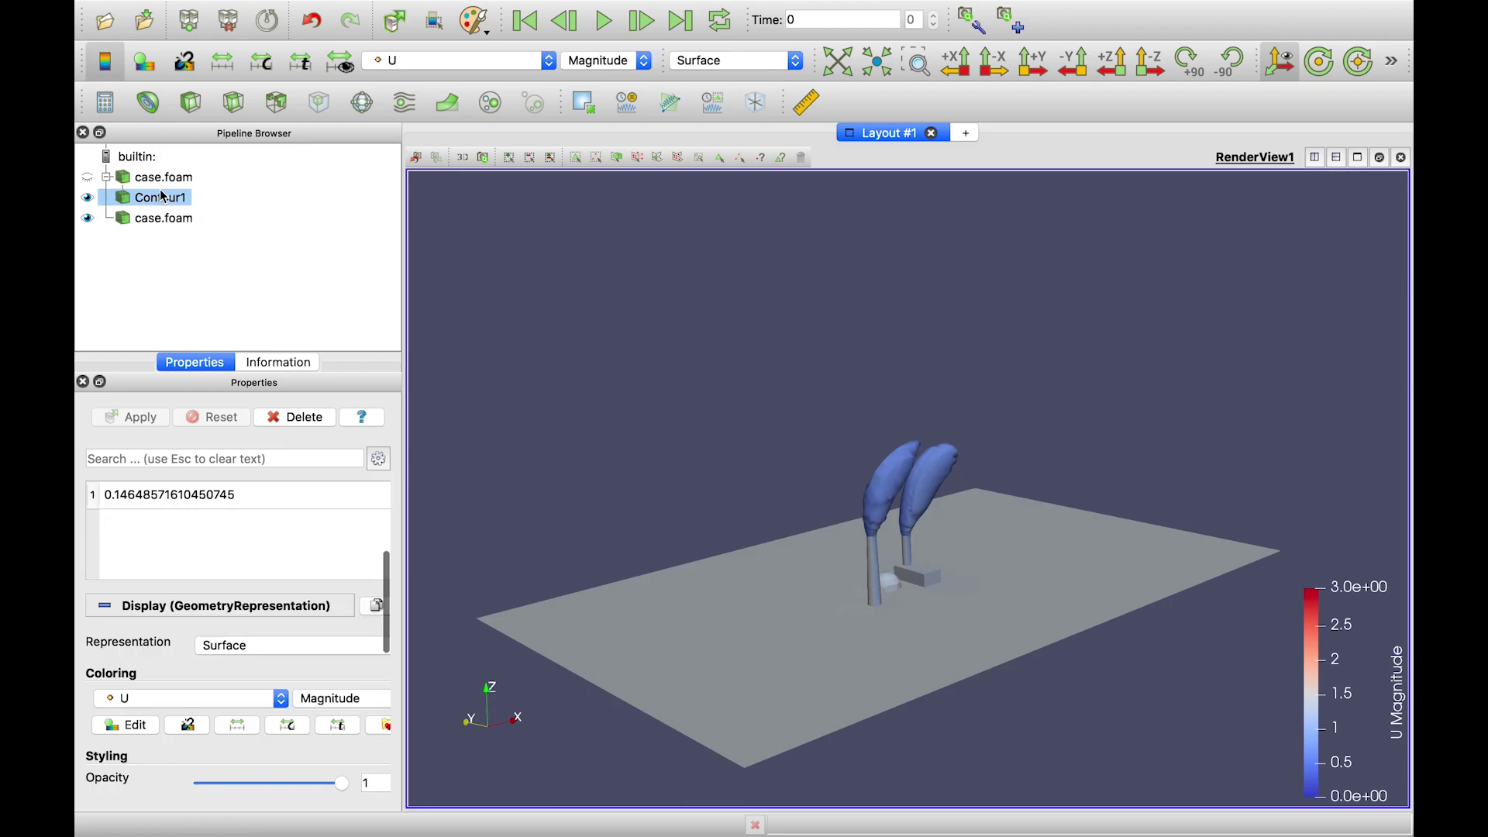
pyautogui.click(105, 62)
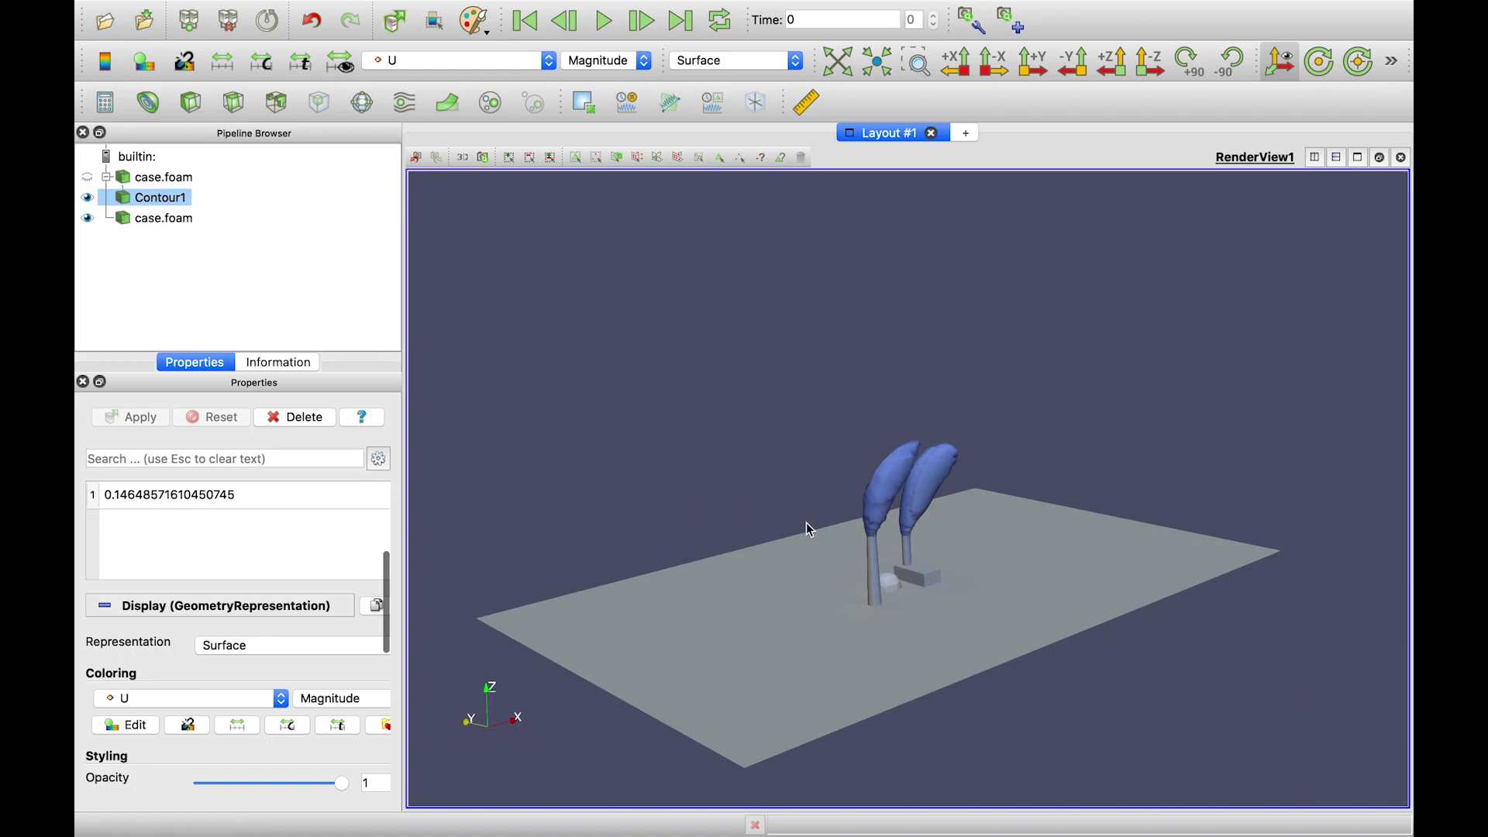
pyautogui.scroll(-4, 859, 561)
pyautogui.scroll(8, 859, 561)
pyautogui.scroll(2, 859, 562)
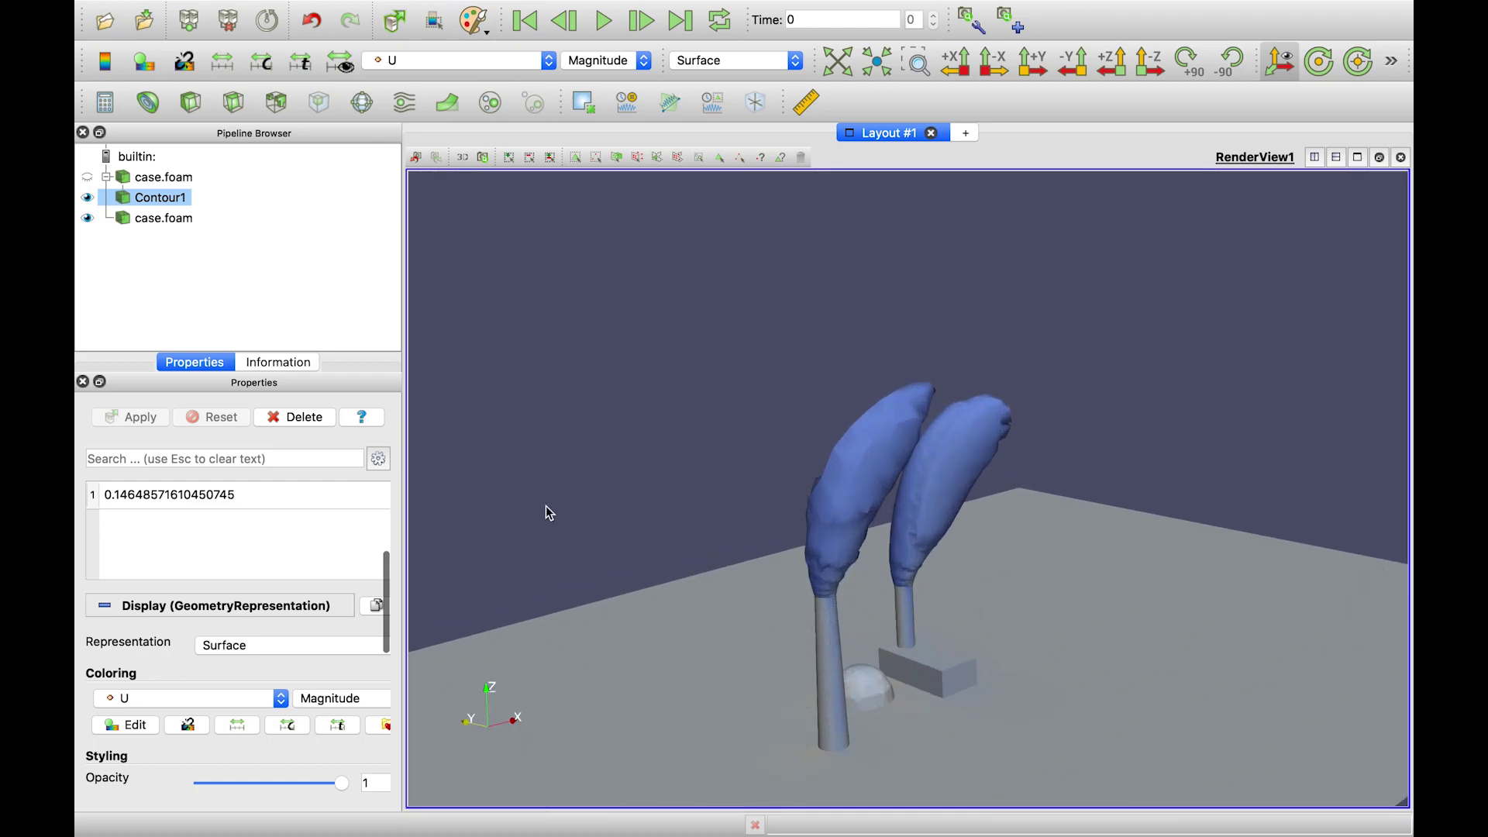
# Colour the second case.foam ground and building surfaces with Solid Color.
pyautogui.click(164, 219)
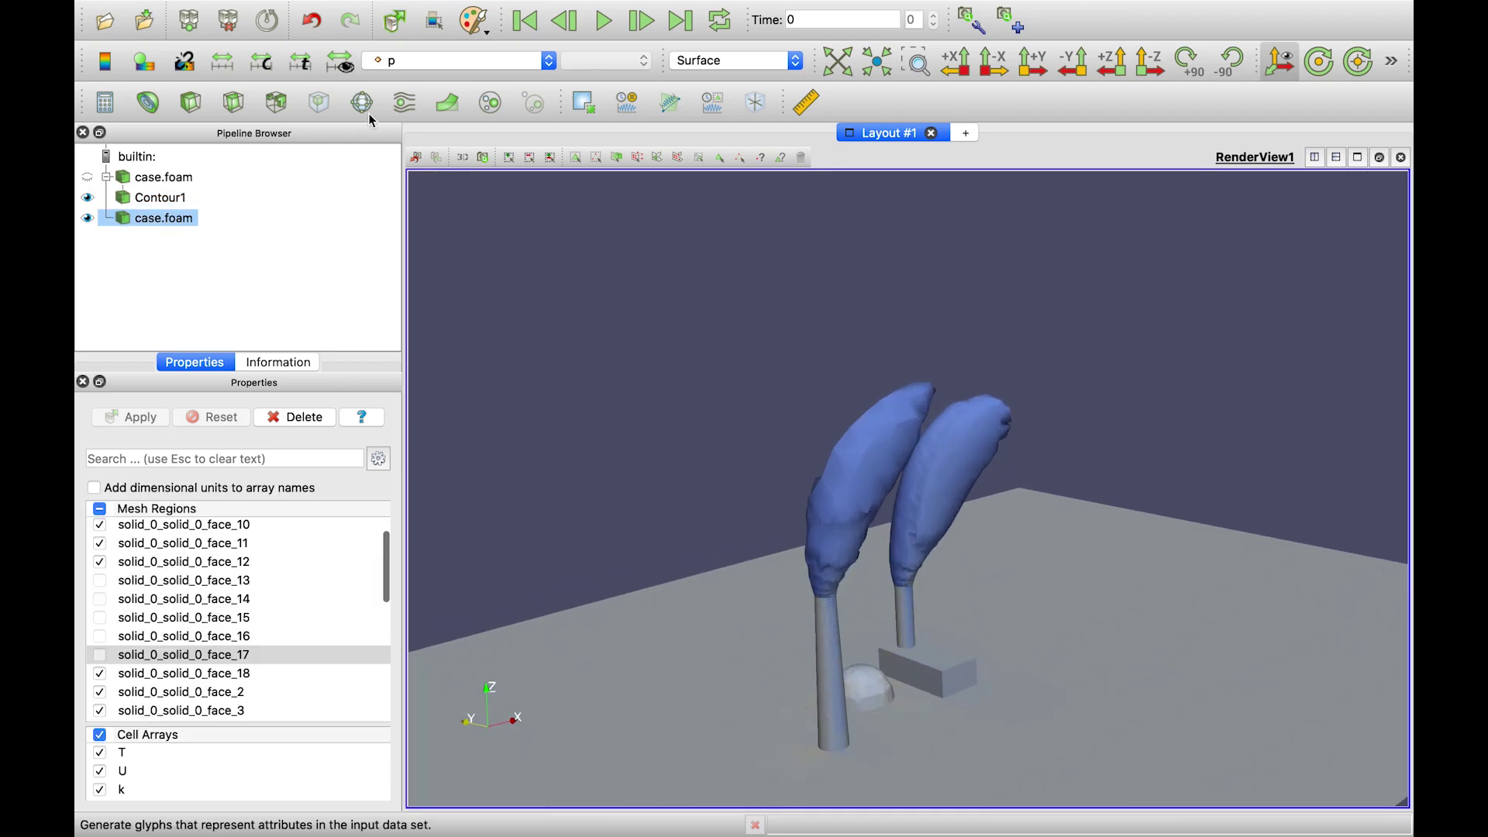
pyautogui.click(407, 52)
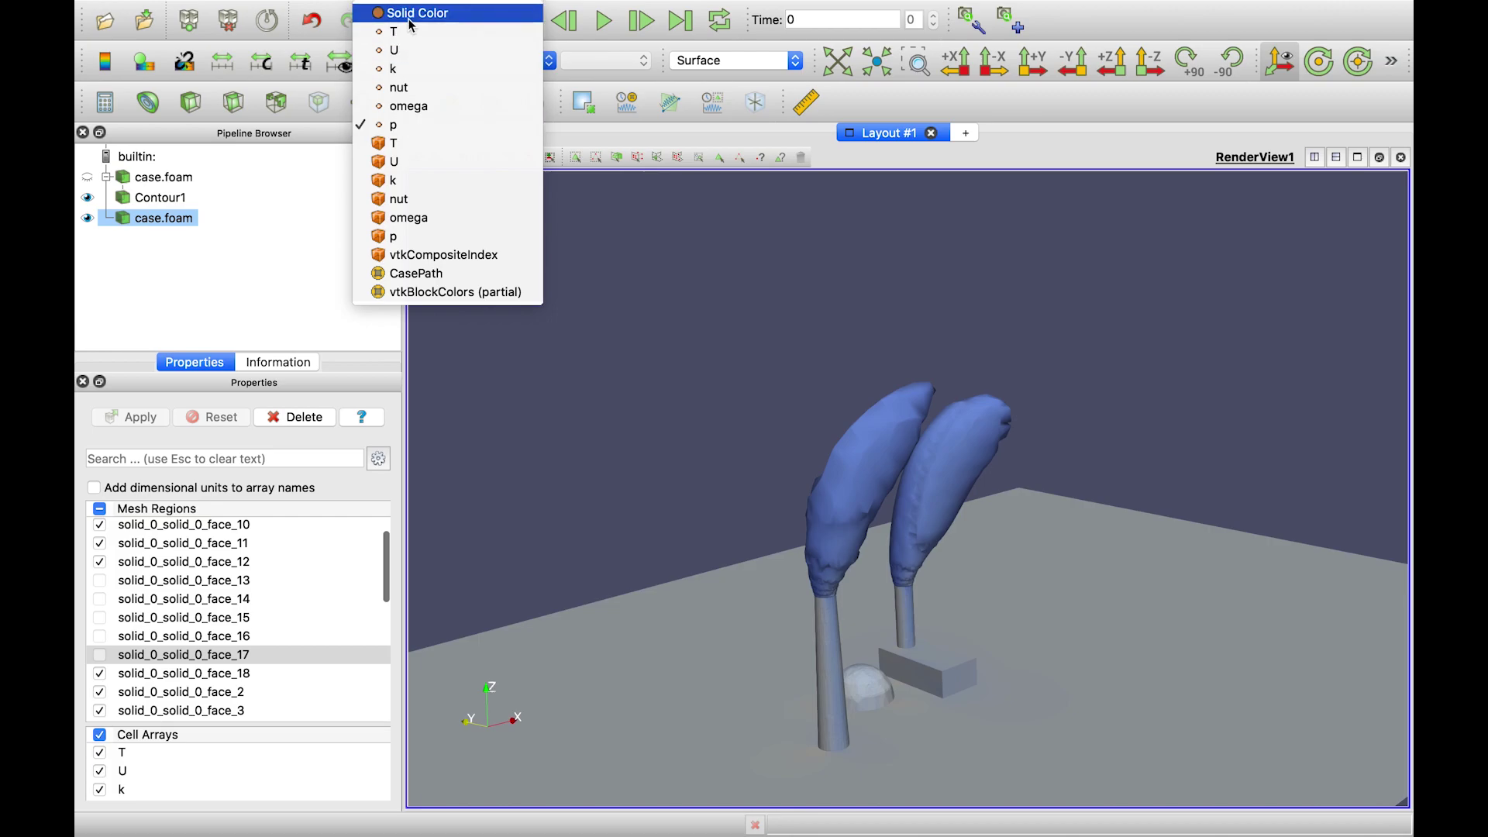
pyautogui.click(411, 16)
pyautogui.scroll(3, 779, 594)
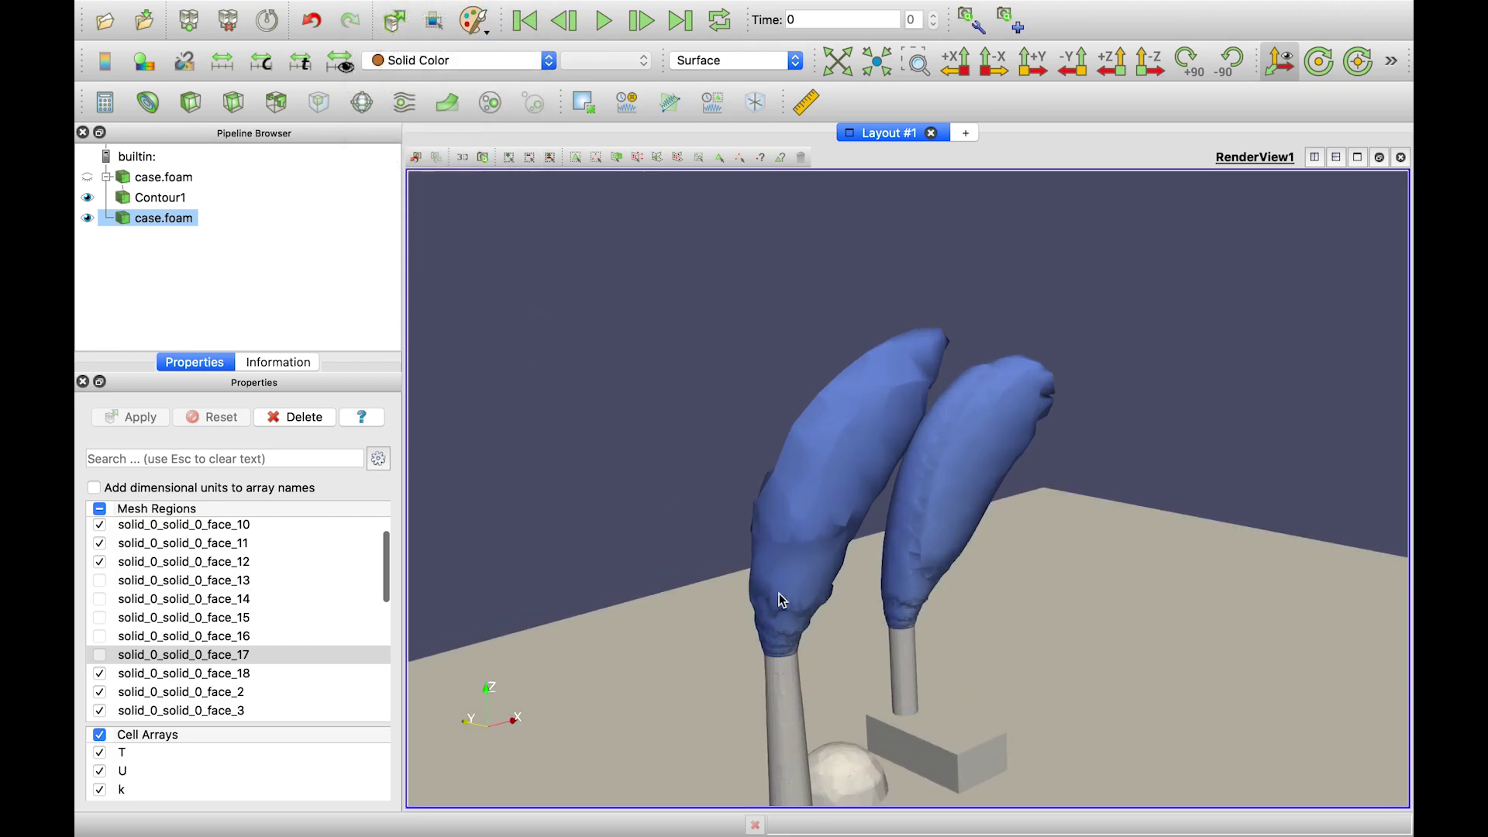
pyautogui.scroll(-3, 780, 597)
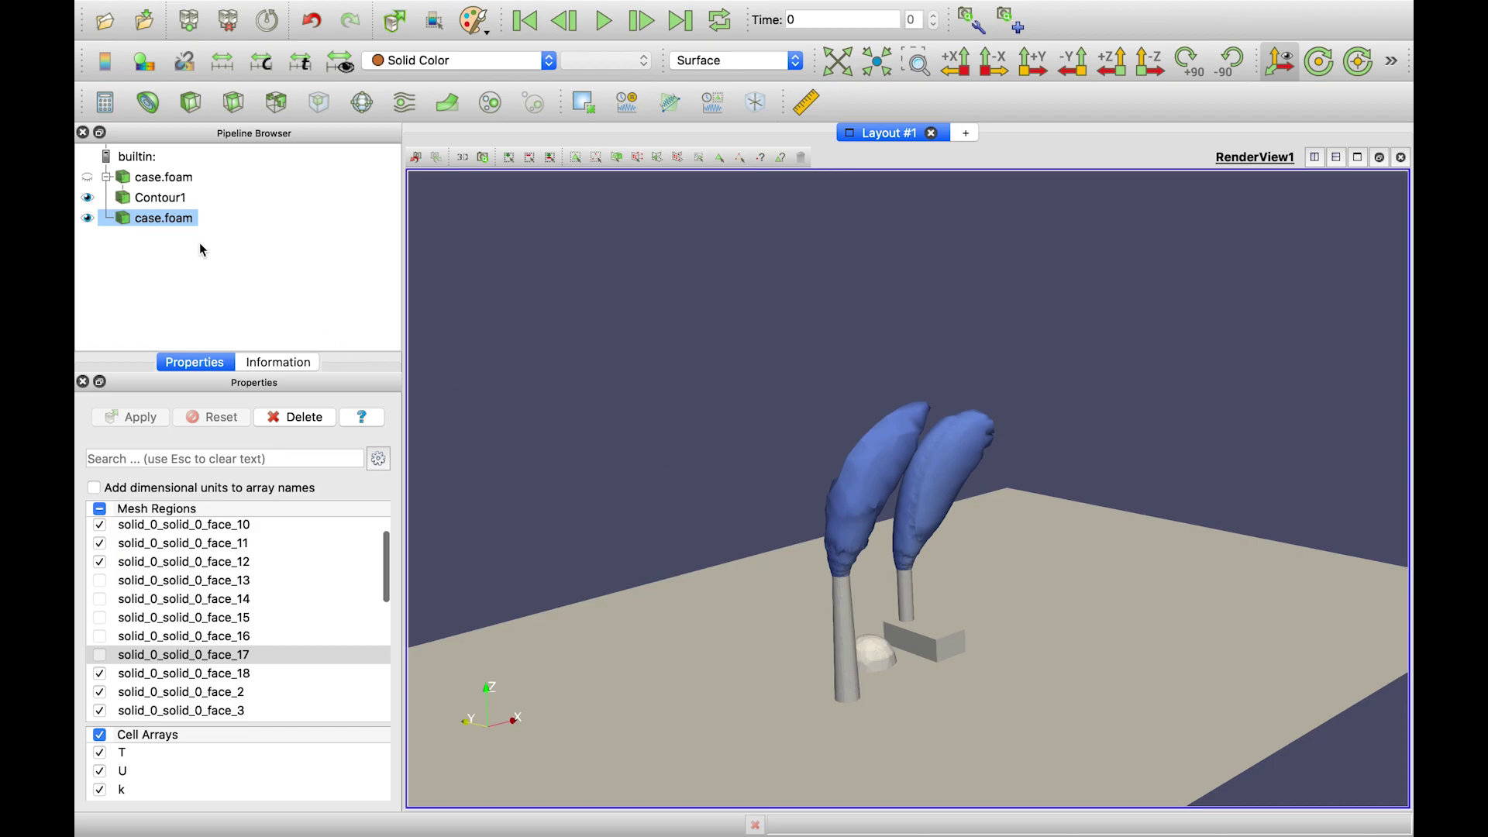
# Add a Clip to Contour1 with a Y-normal plane moved onto the left plume, and apply.
pyautogui.click(177, 203)
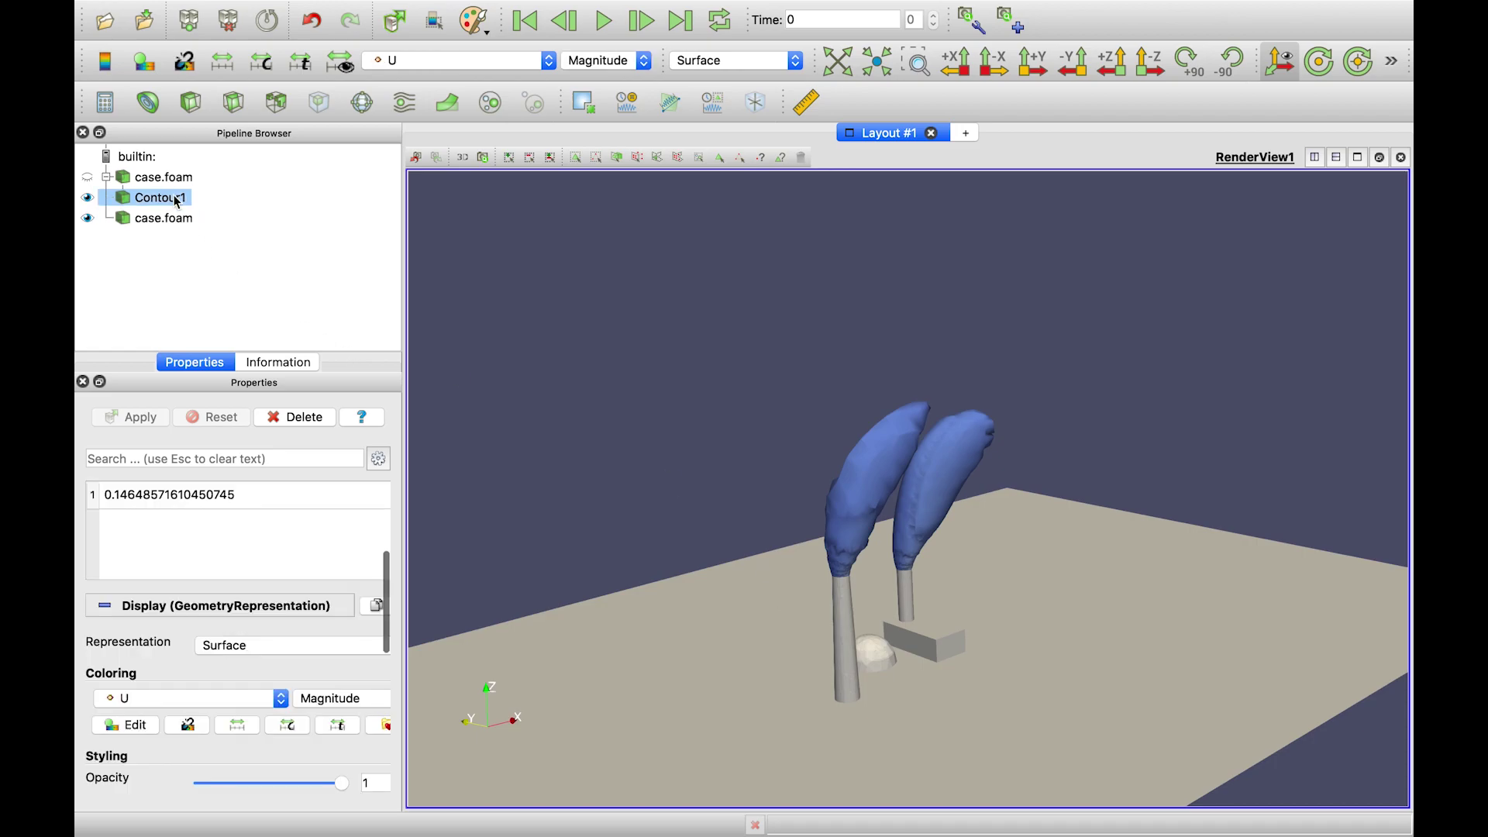
pyautogui.hotkey('ctrl', 'space')
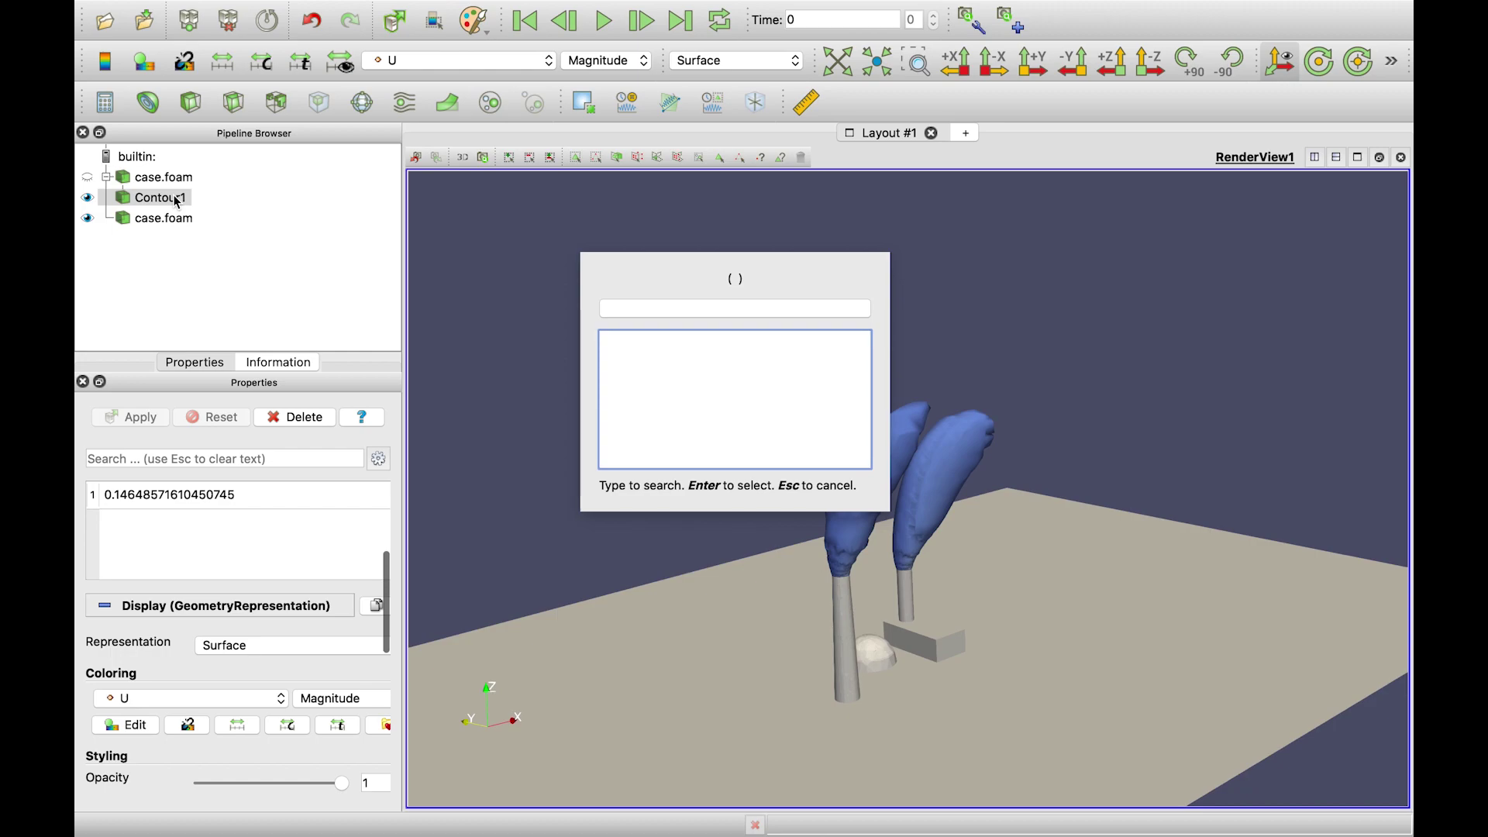
pyautogui.press('Escape')
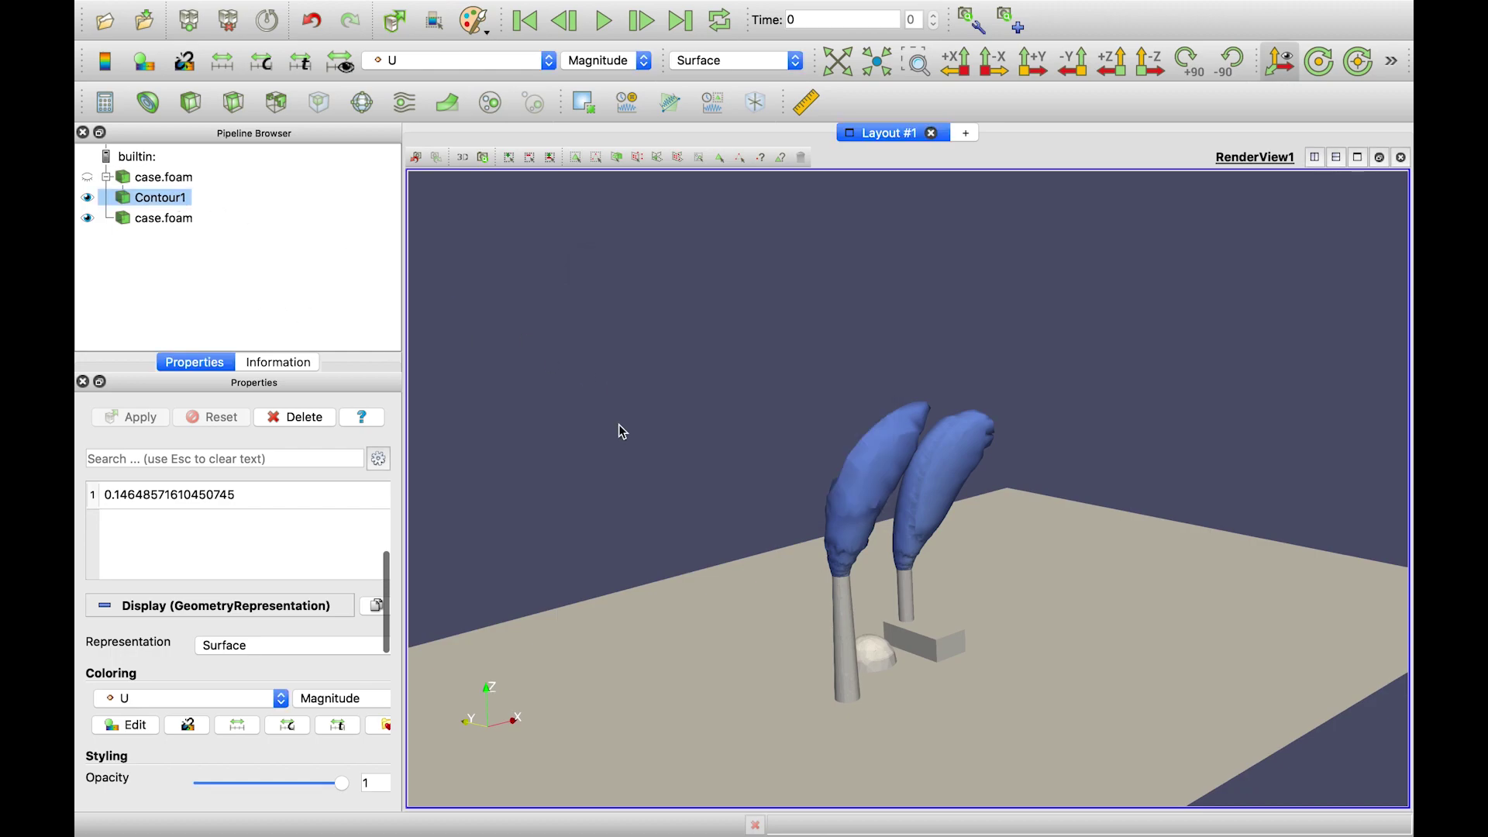
pyautogui.click(202, 109)
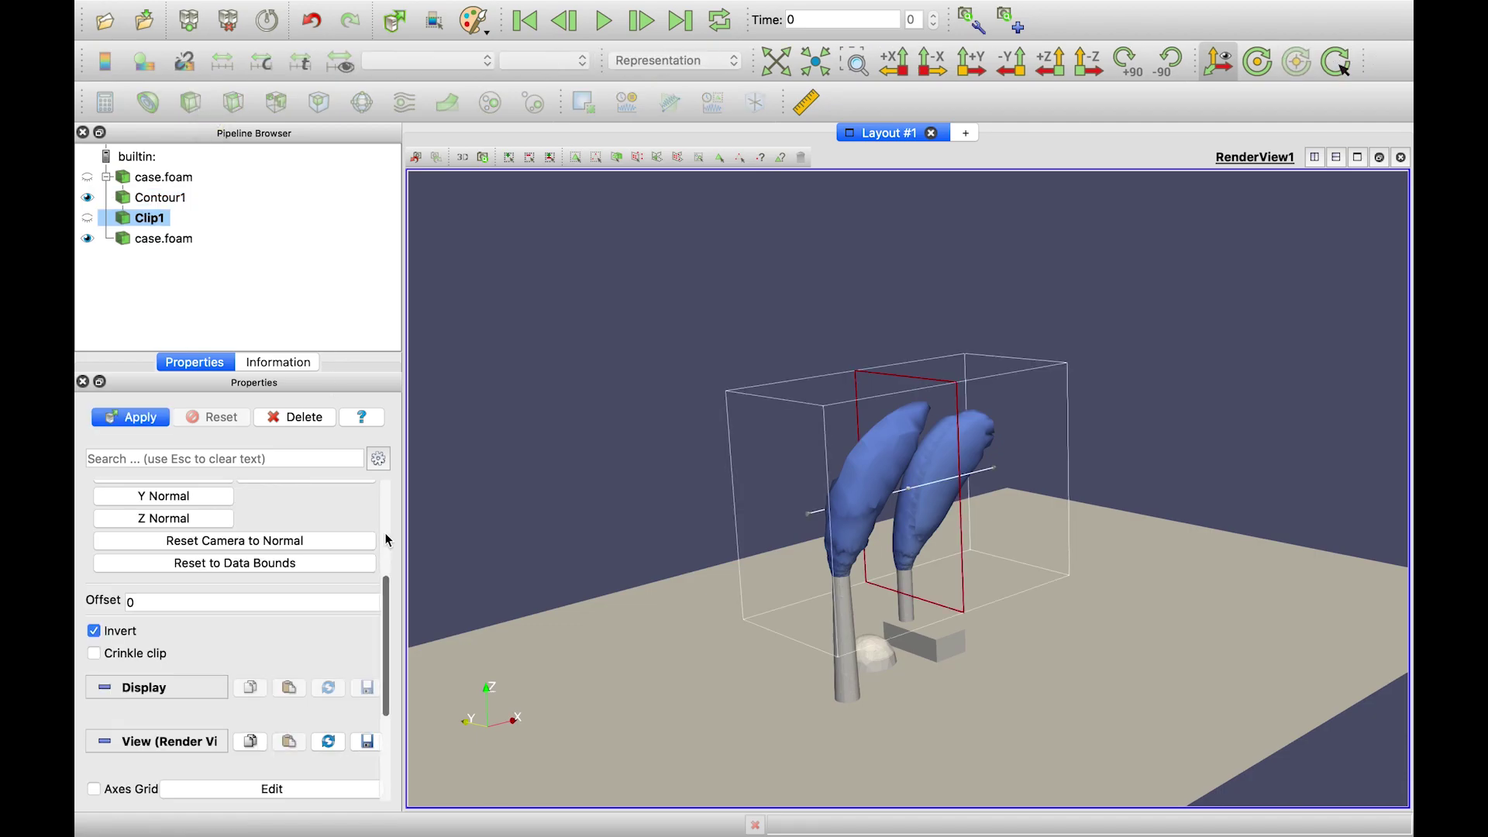
pyautogui.click(184, 496)
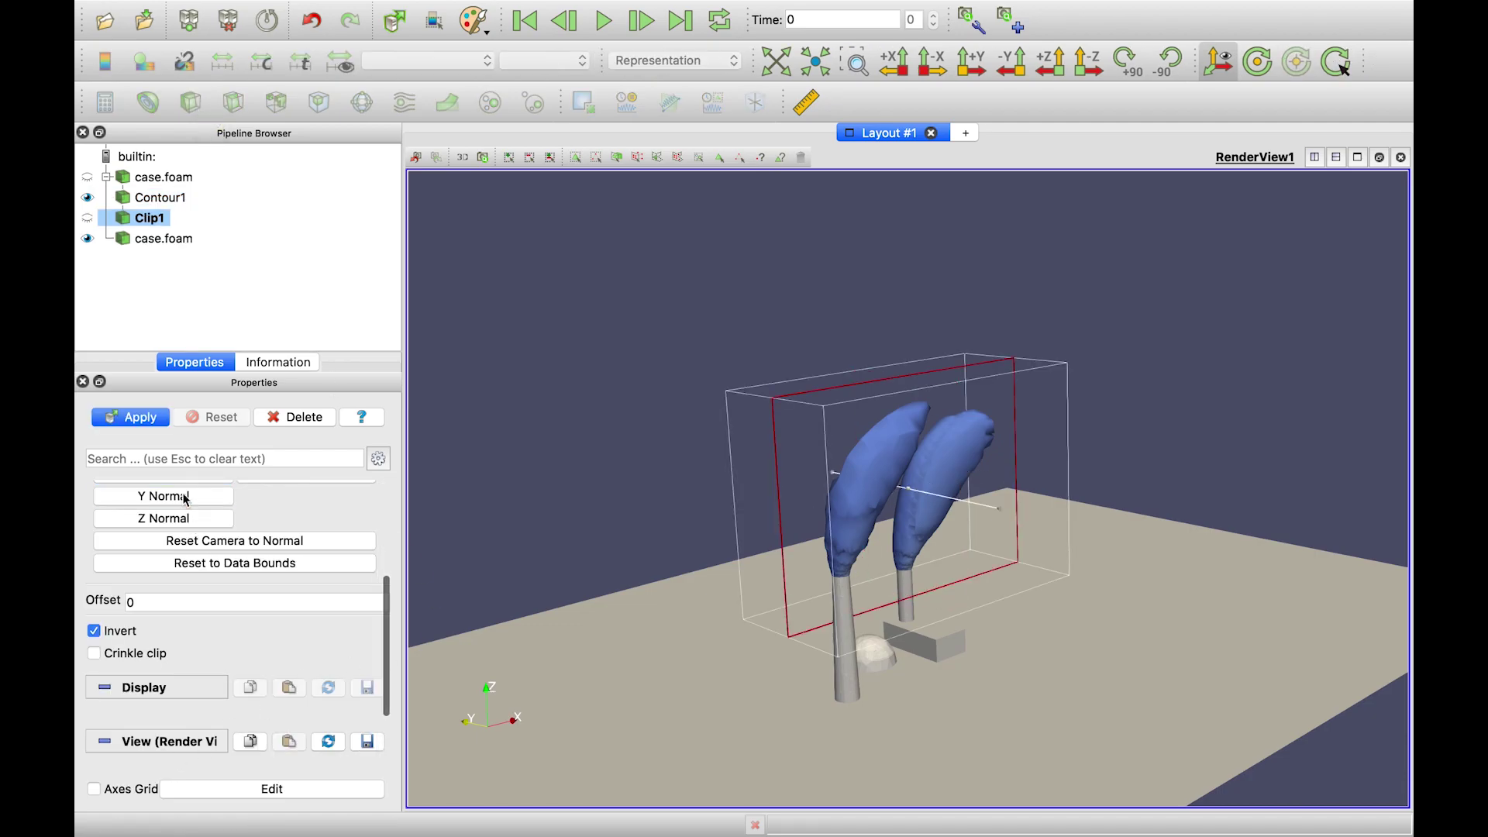
pyautogui.moveTo(979, 691); pyautogui.dragTo(1114, 696)
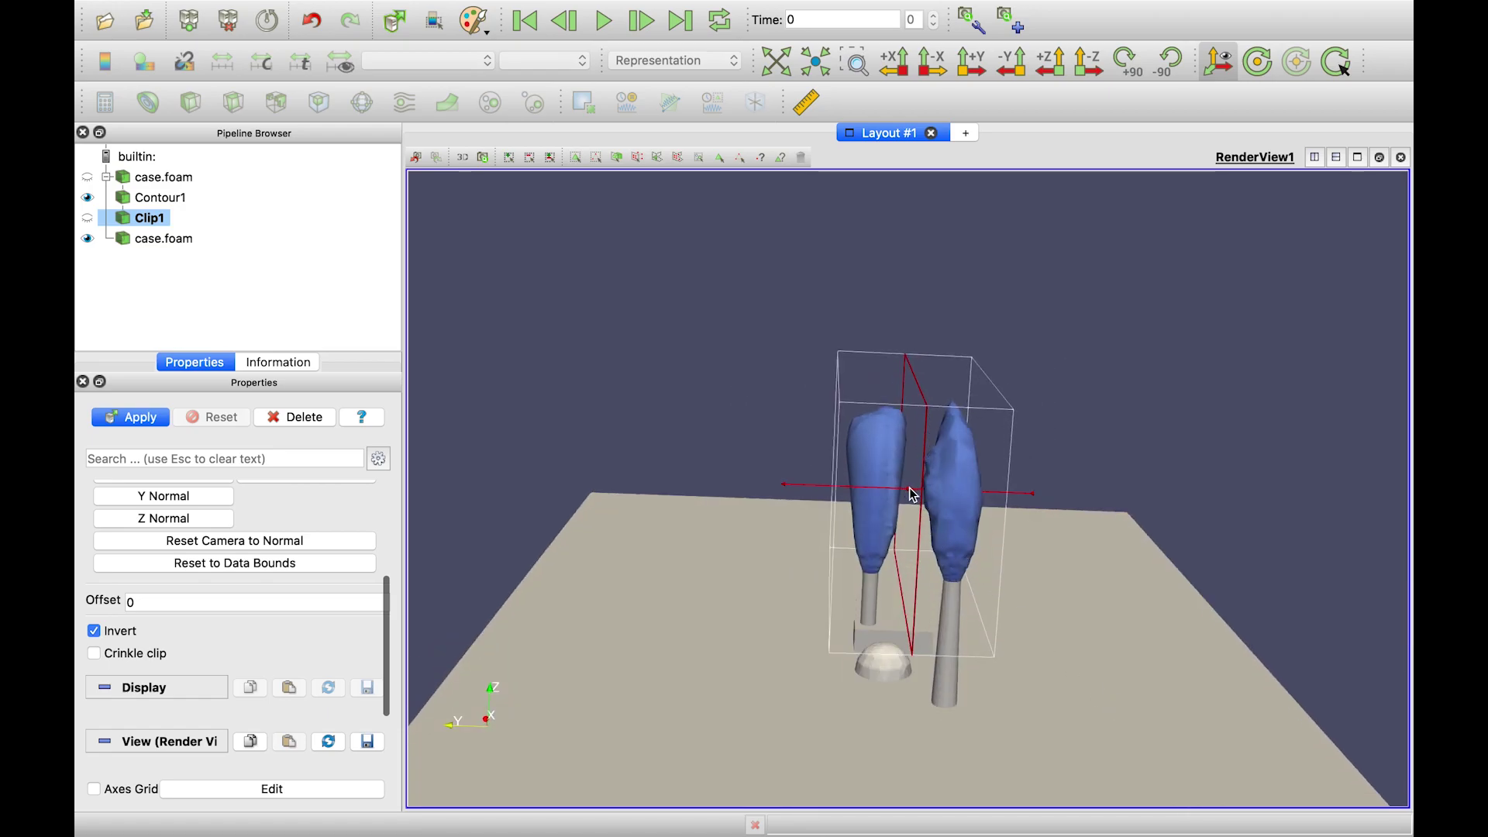
pyautogui.moveTo(915, 494); pyautogui.dragTo(878, 498)
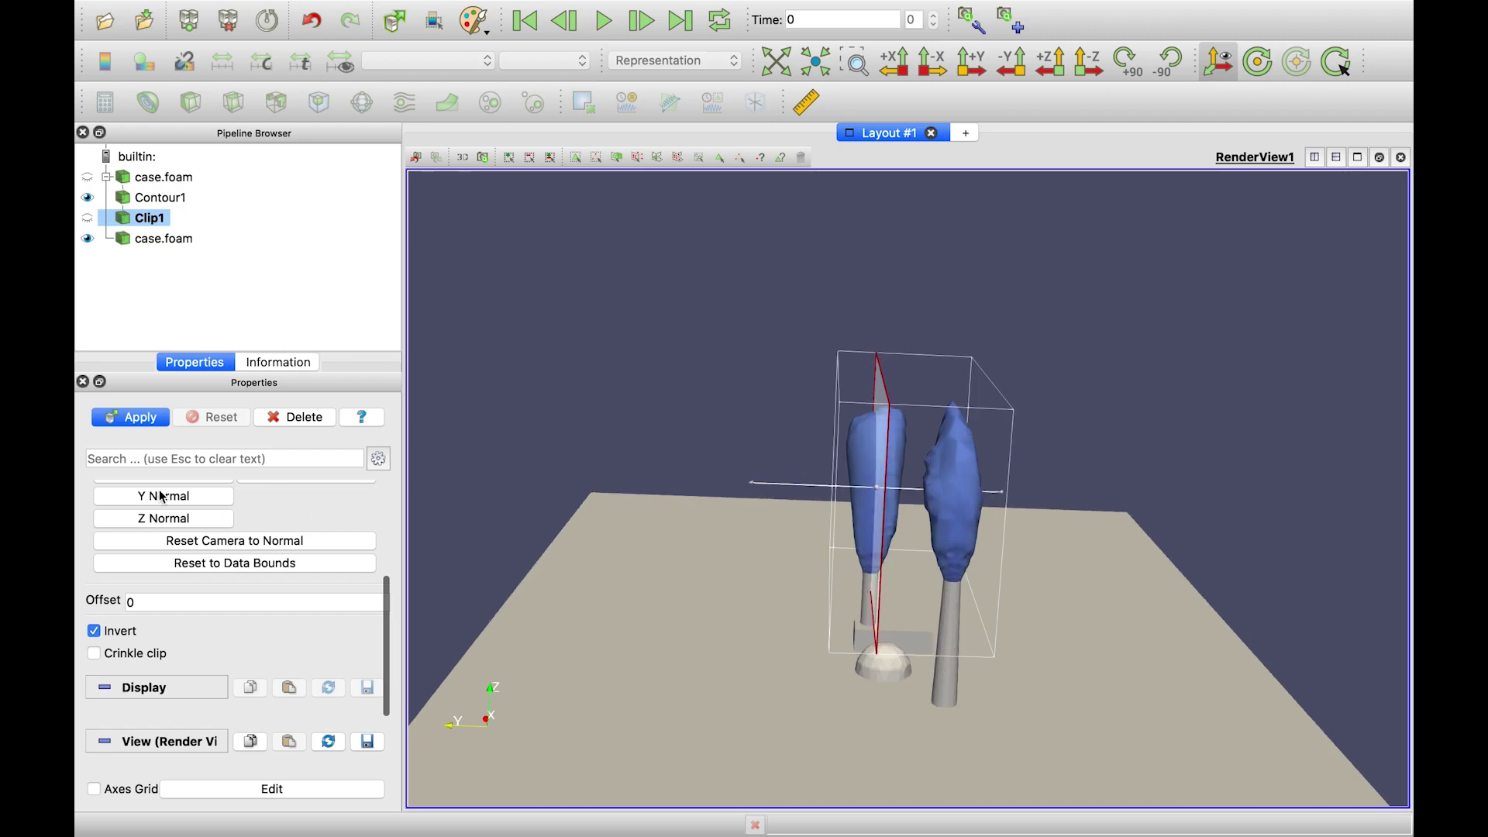
pyautogui.click(119, 418)
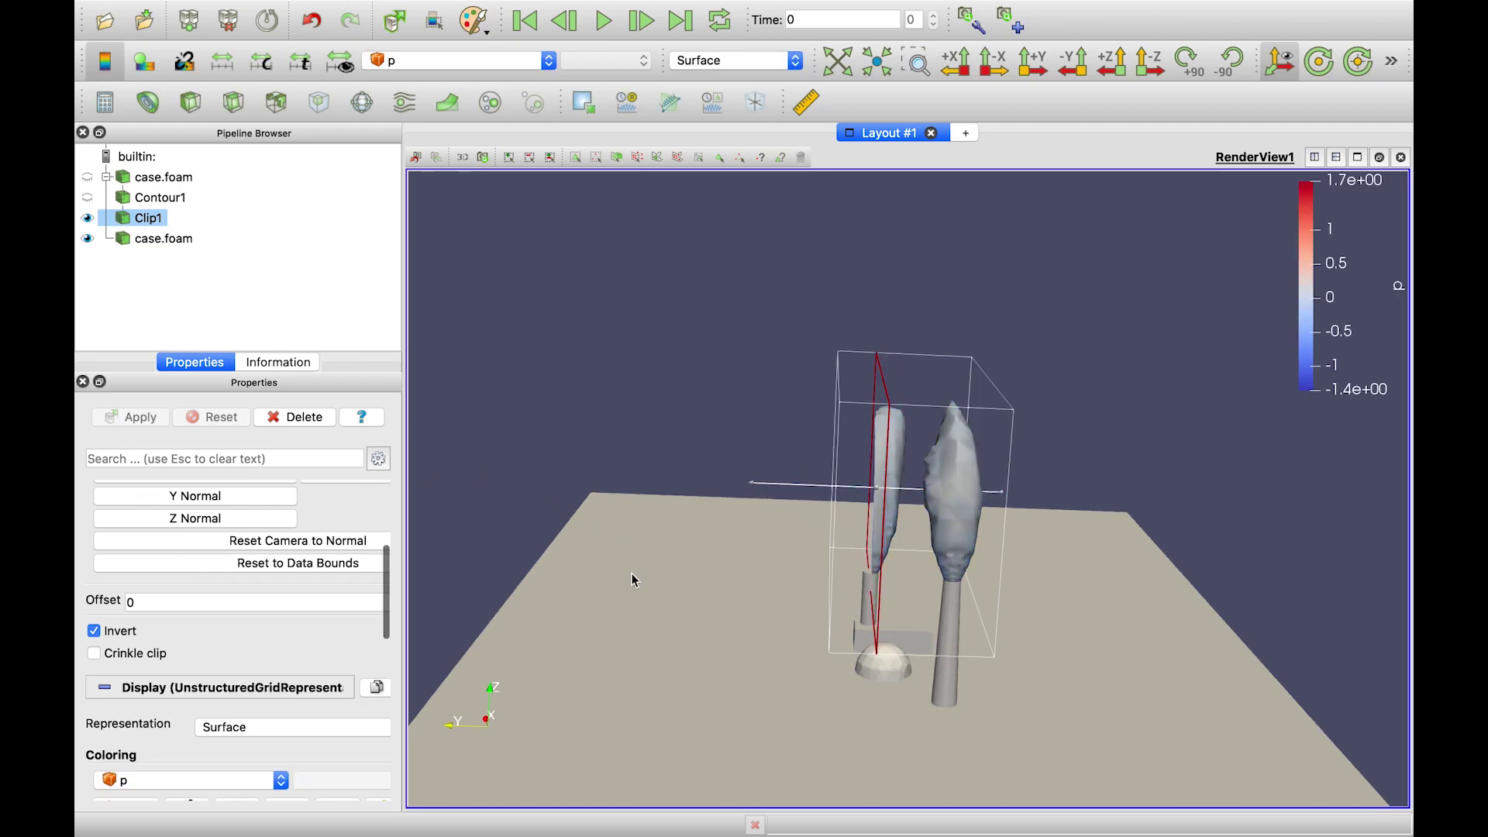
# Orbit the scene to view both chimneys side-on, then reselect Contour1.
pyautogui.moveTo(634, 580); pyautogui.dragTo(863, 605)
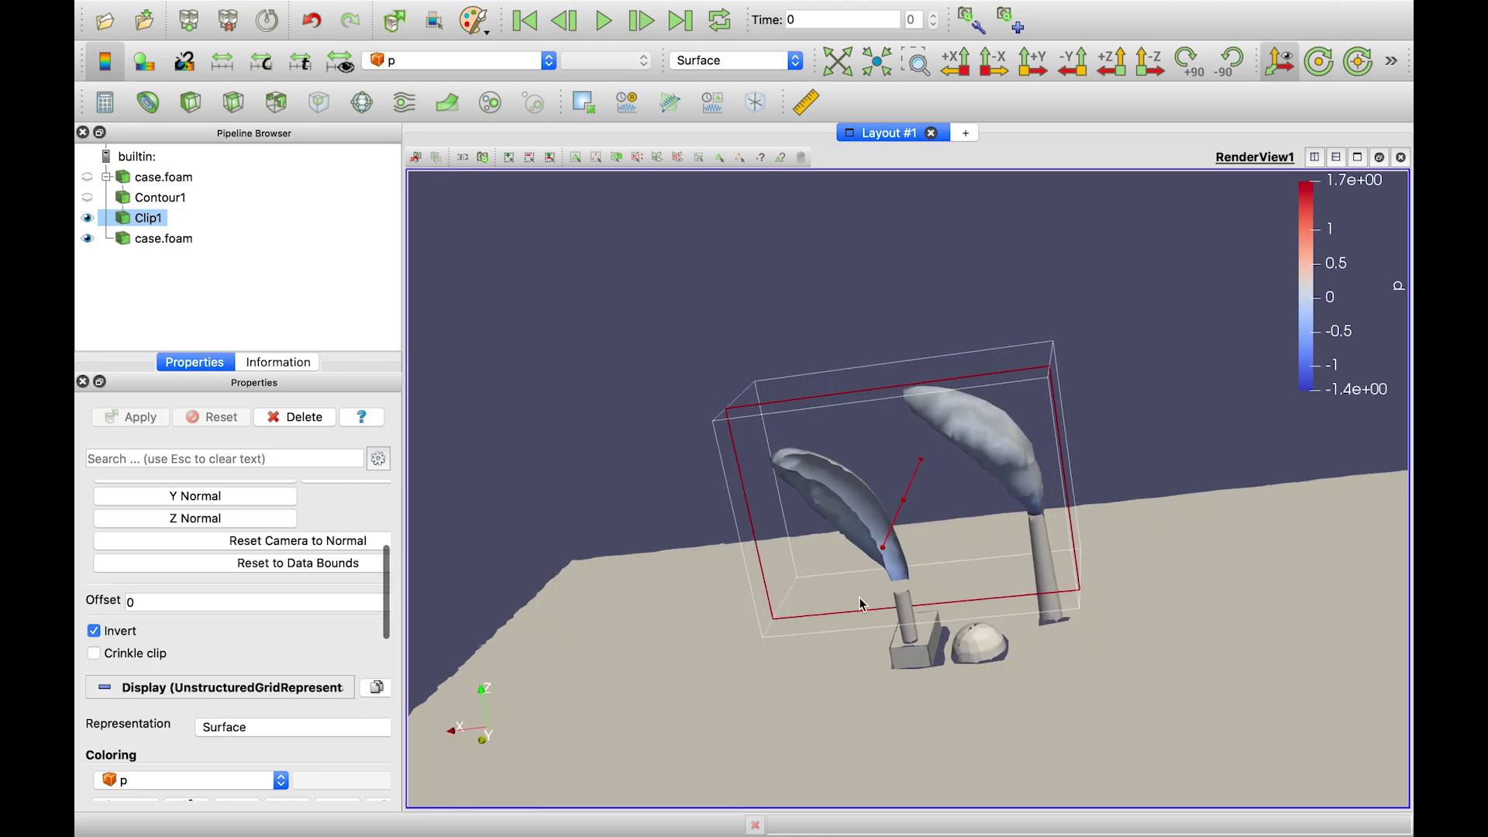
pyautogui.scroll(-2, 983, 657)
pyautogui.scroll(3, 983, 657)
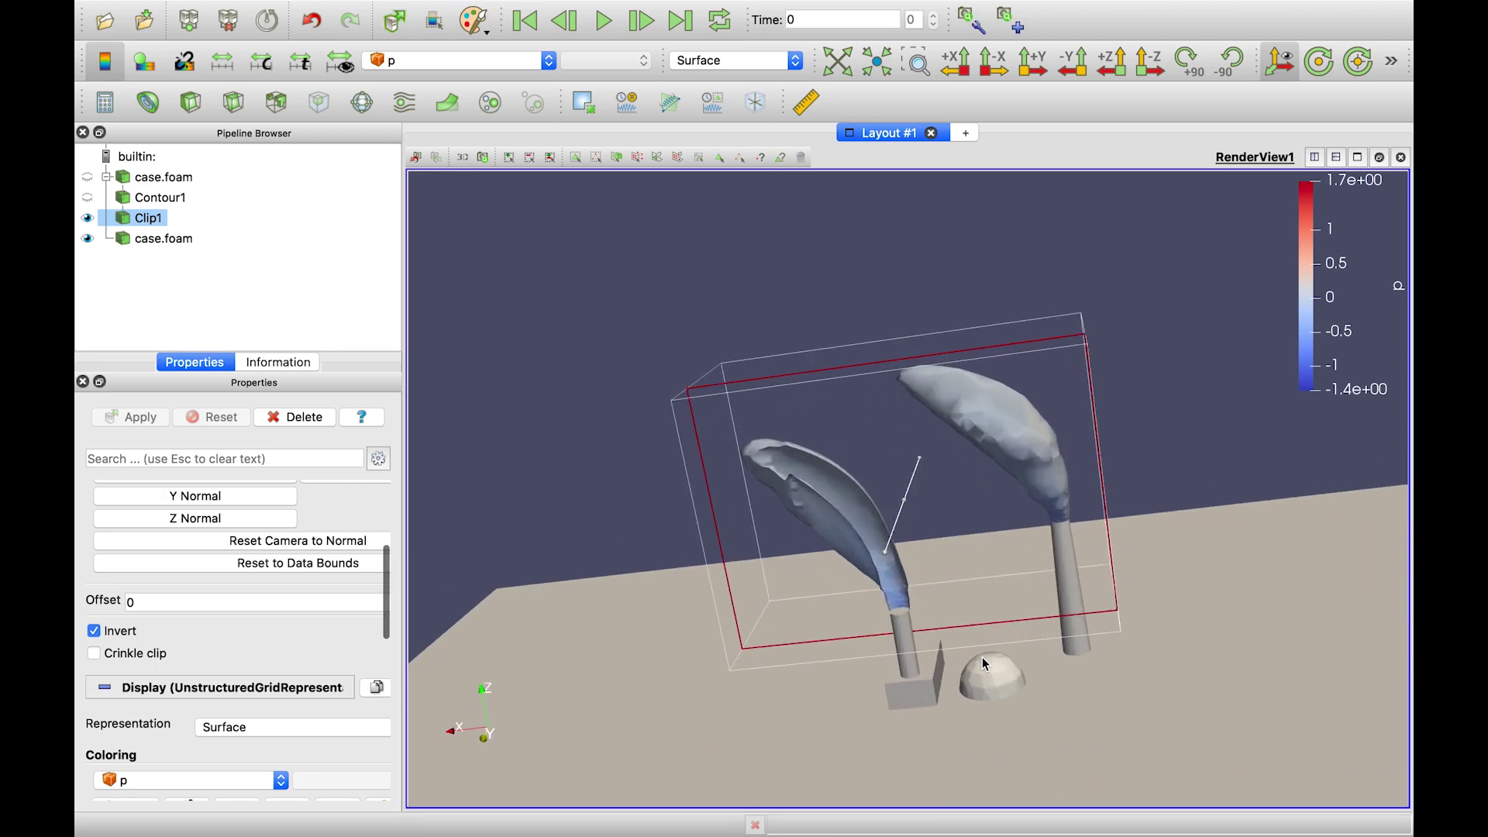
pyautogui.moveTo(988, 688)
pyautogui.mouseDown()
pyautogui.moveTo(915, 677)
pyautogui.moveTo(963, 695)
pyautogui.moveTo(933, 664)
pyautogui.moveTo(946, 690)
pyautogui.moveTo(969, 691)
pyautogui.mouseUp()
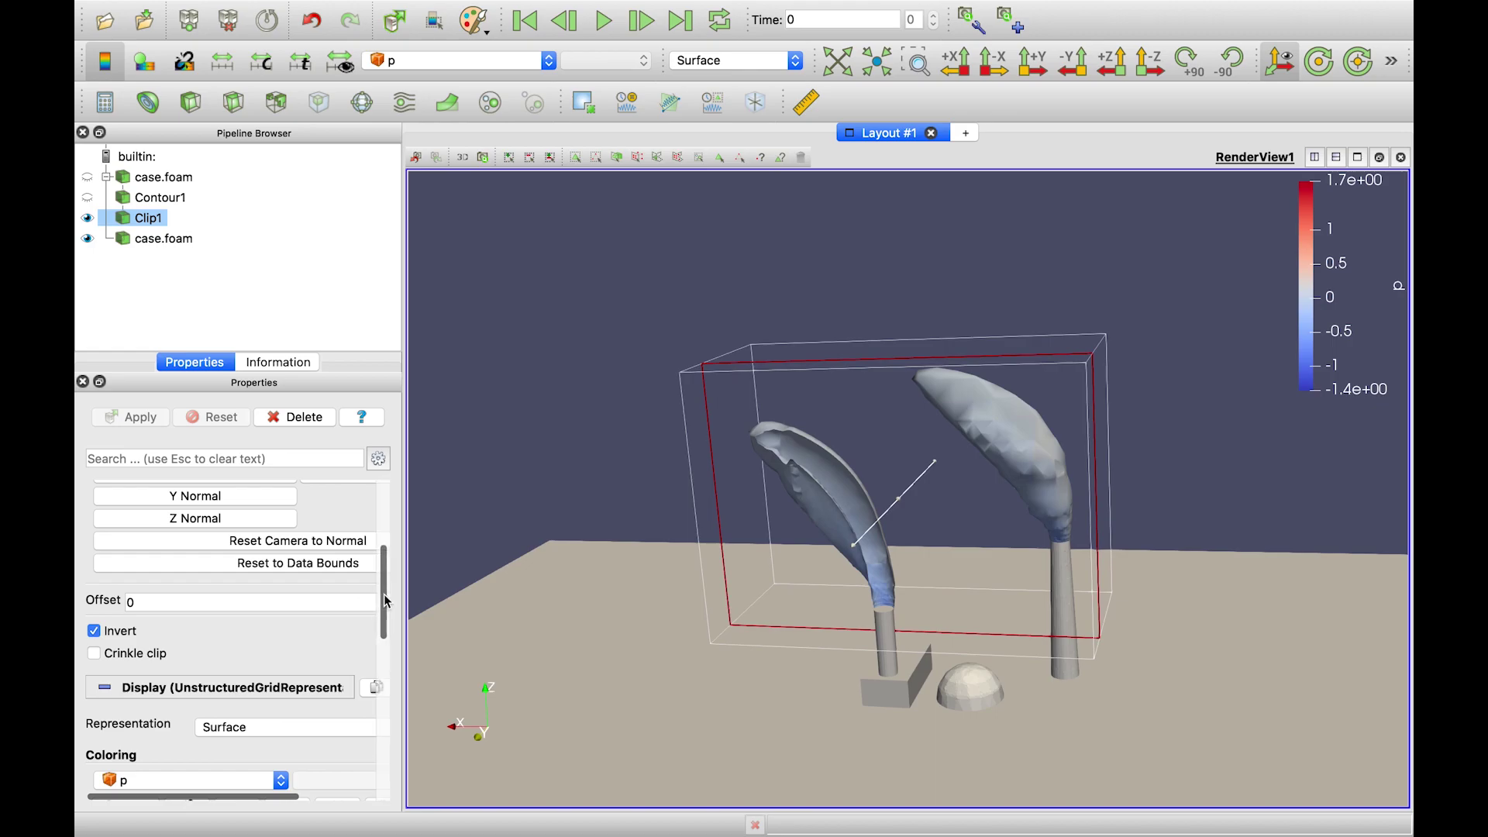
pyautogui.scroll(-3, 388, 602)
pyautogui.scroll(5, 389, 580)
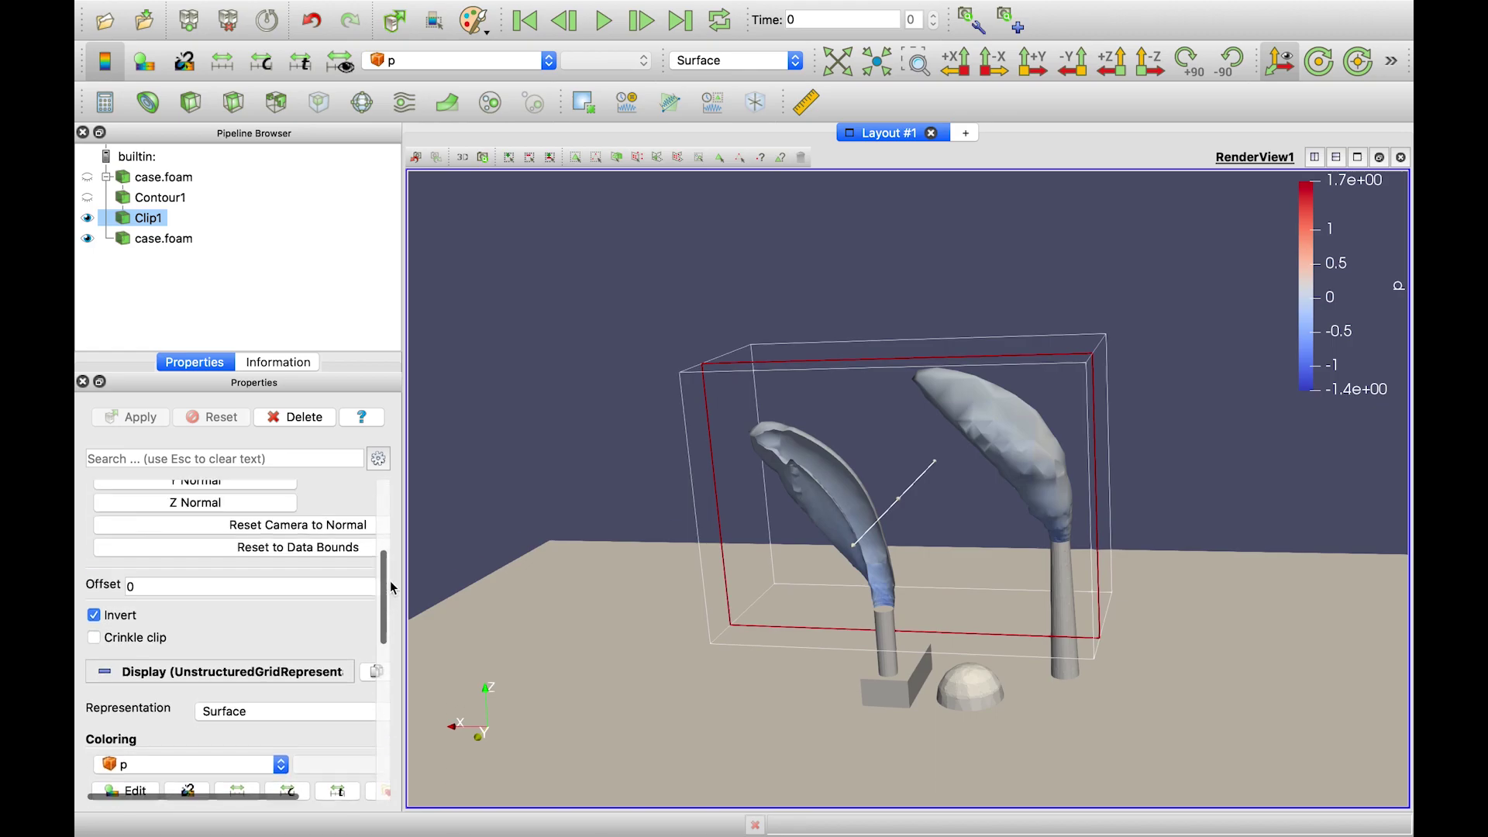
pyautogui.click(175, 200)
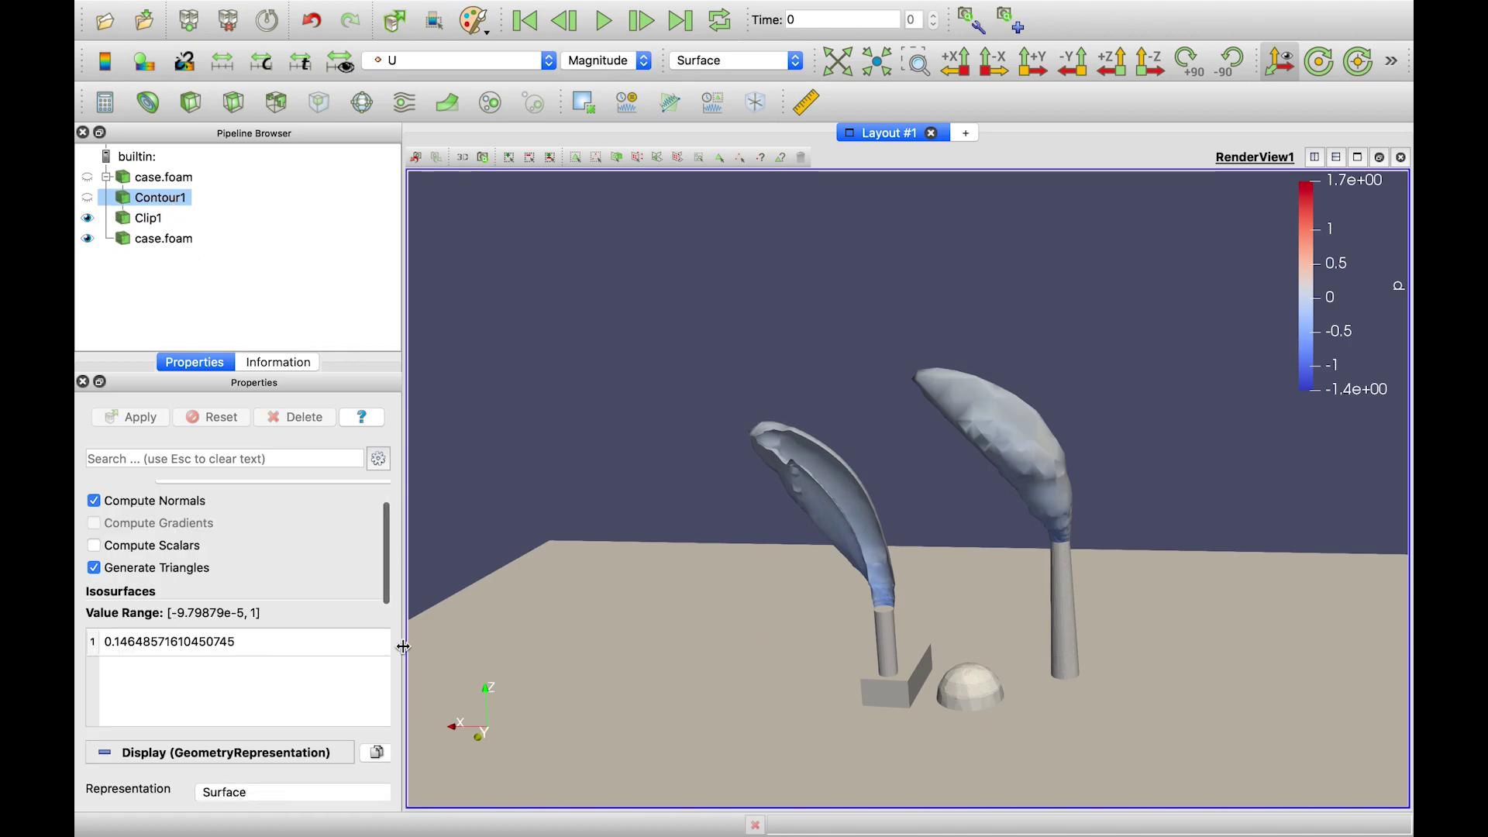
# Add a range of 10 contour isovalues from 0.14 to 0.4 to Contour1 and apply.
pyautogui.moveTo(403, 647); pyautogui.dragTo(498, 647)
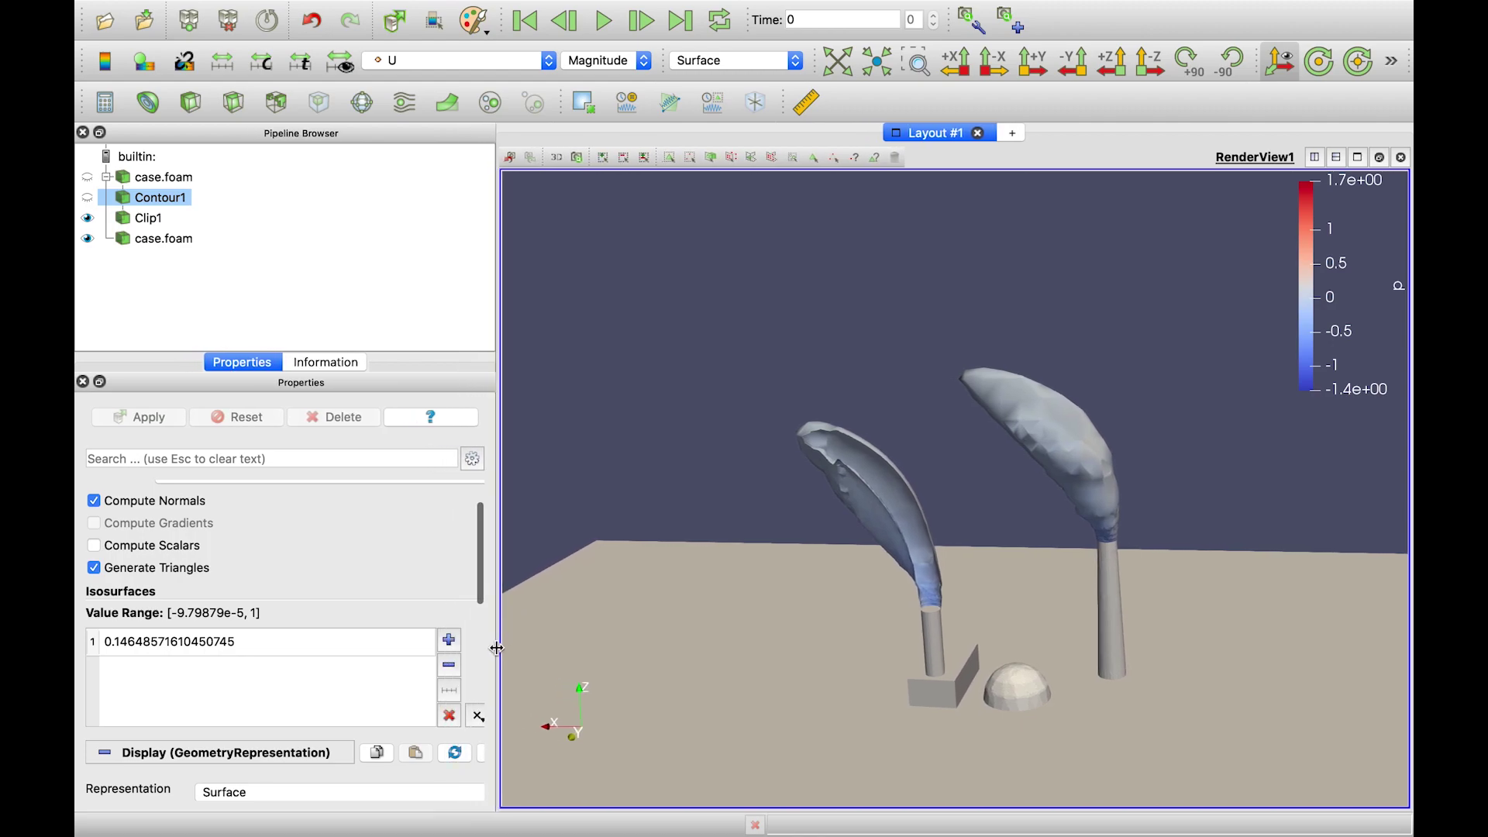
pyautogui.click(457, 696)
pyautogui.write('0.14')
pyautogui.press('Tab')
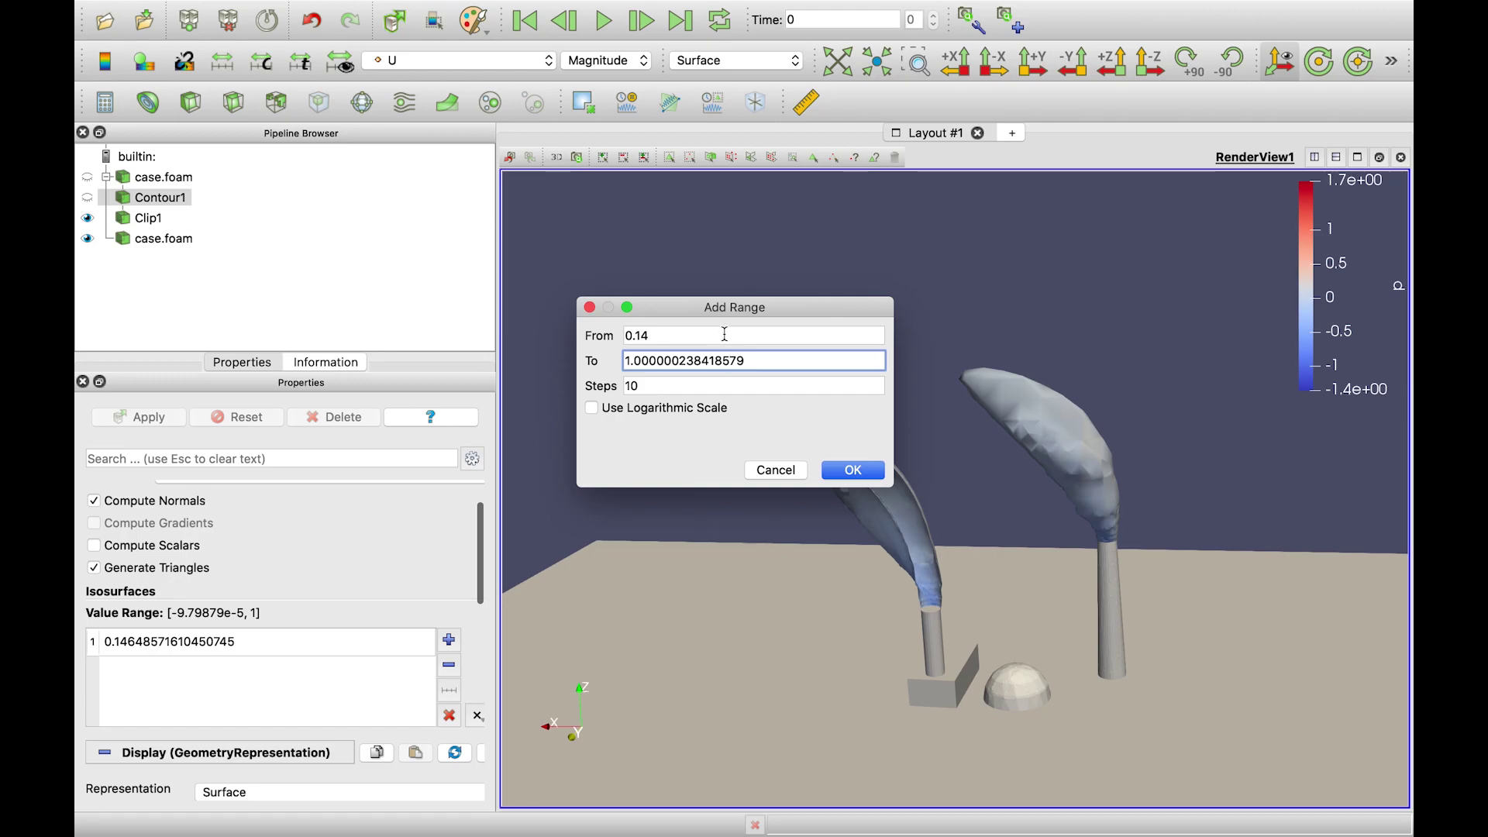
pyautogui.doubleClick(710, 361)
pyautogui.press('BackSpace')
pyautogui.press('Tab')
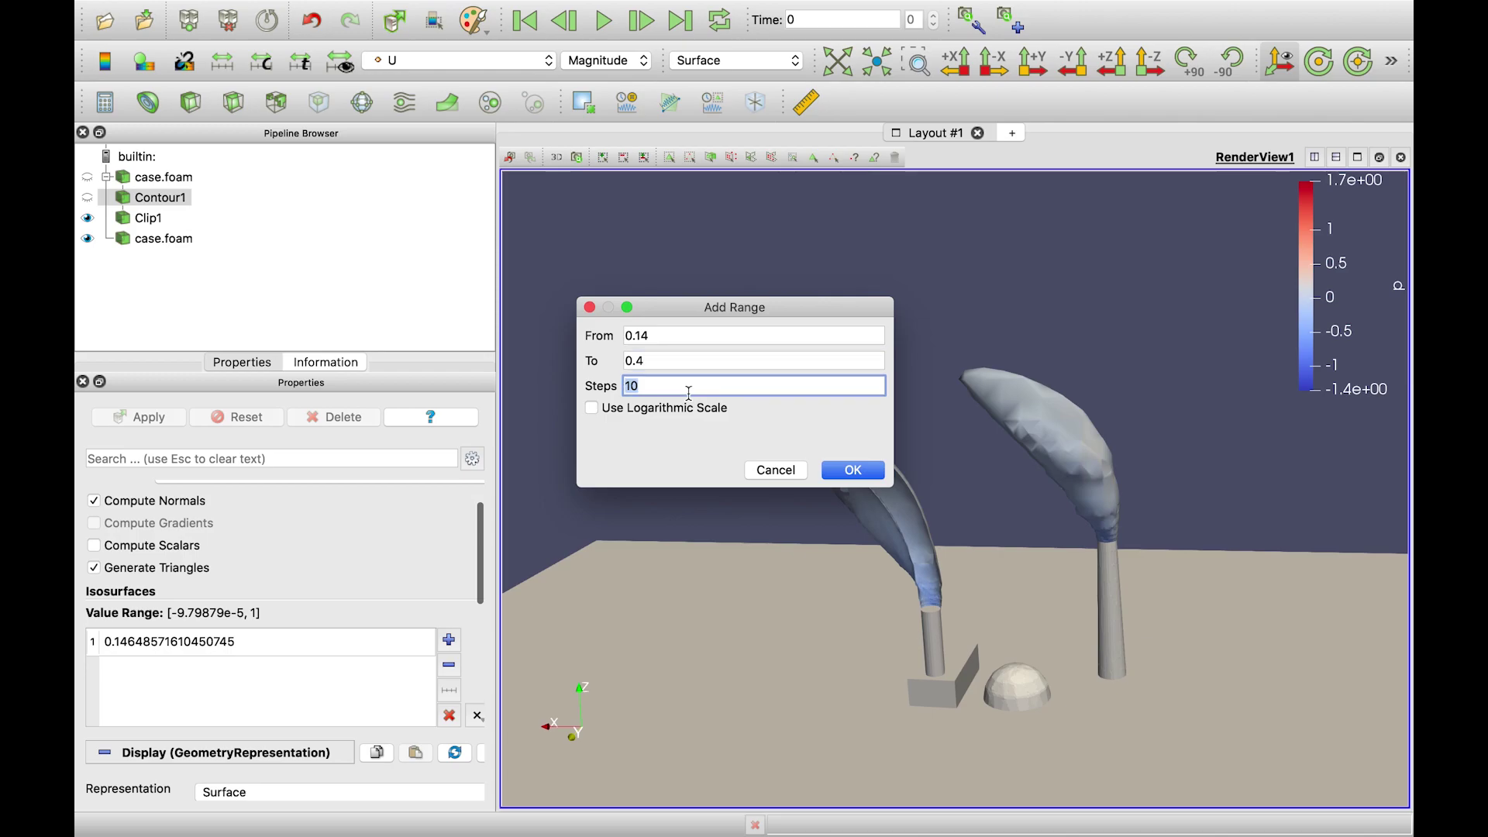
pyautogui.click(853, 471)
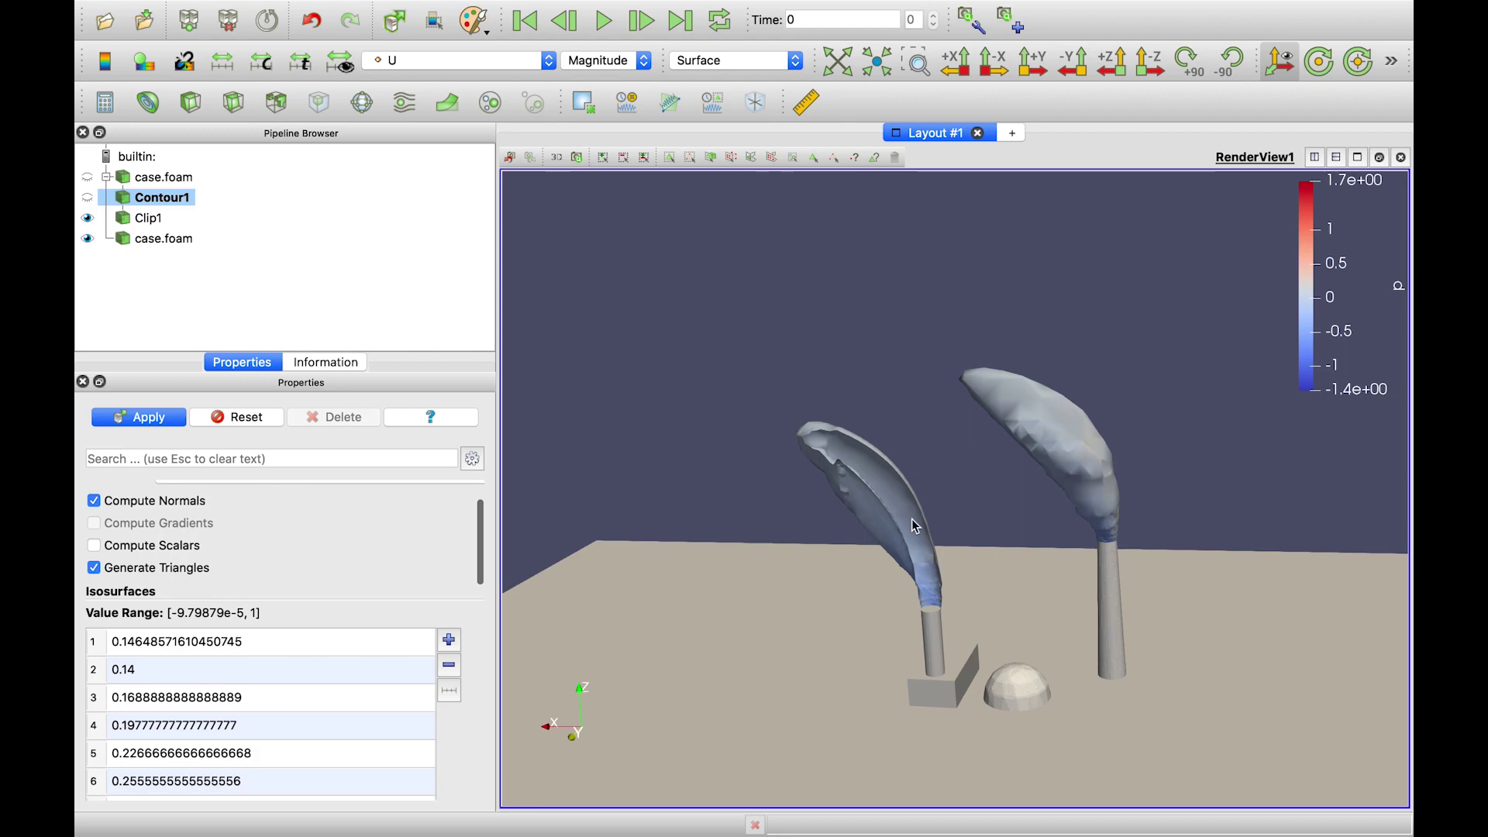
pyautogui.press('Return')
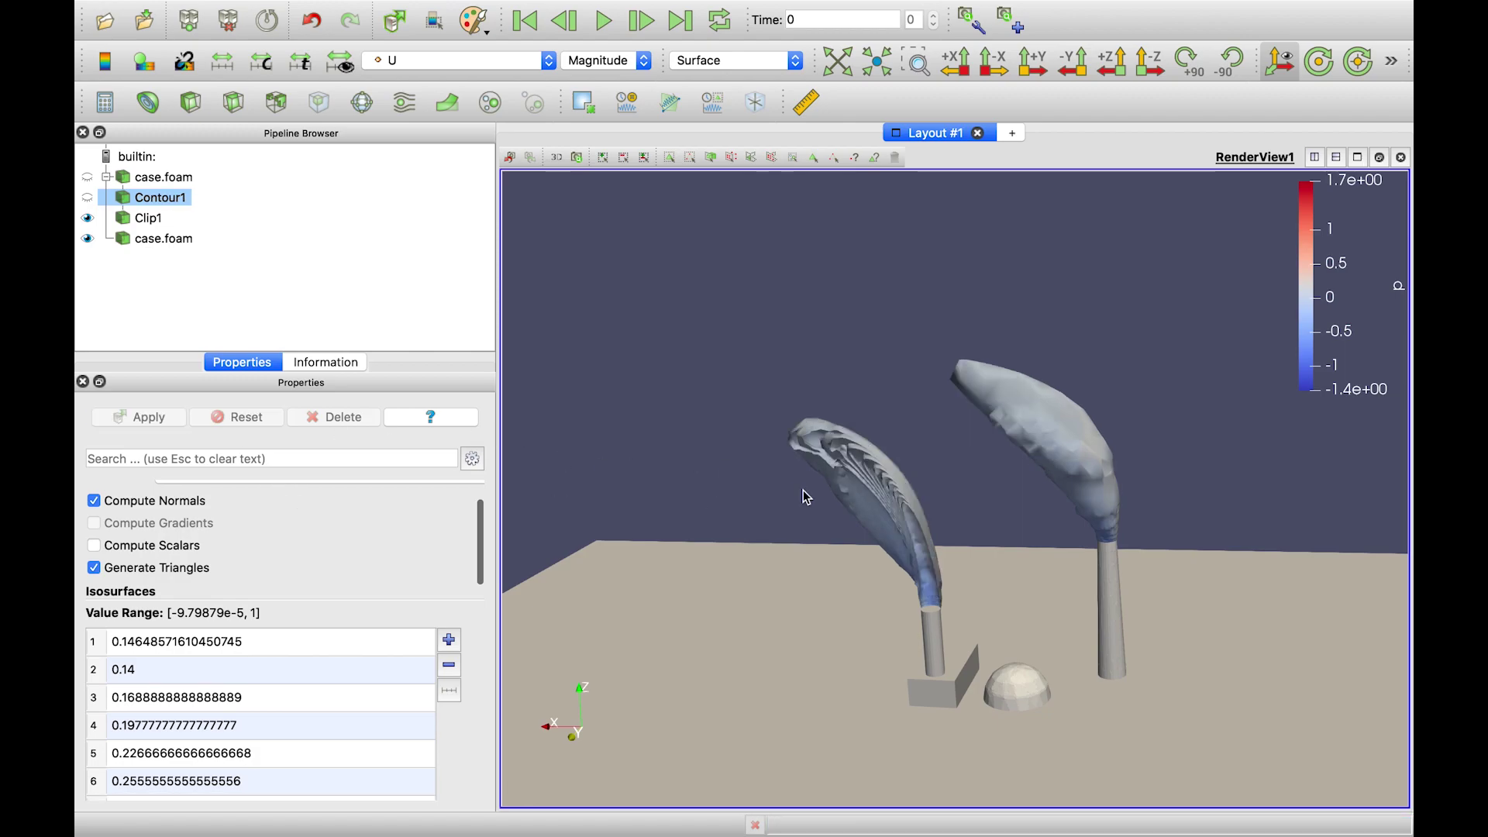
# Turn off Show Plane on Clip1 so the clip plane widget disappears from the view.
pyautogui.scroll(5, 1074, 511)
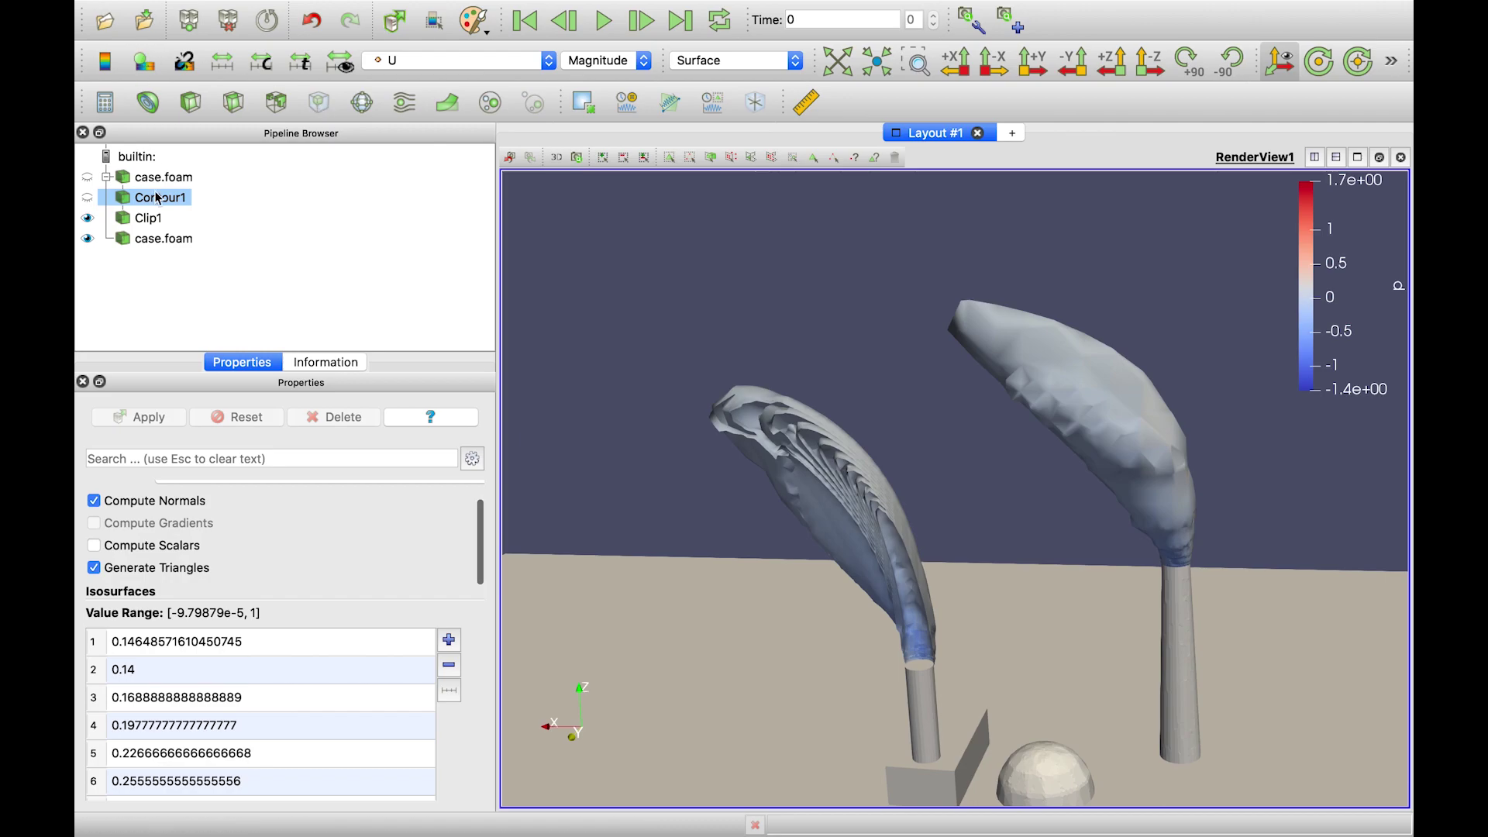
pyautogui.click(144, 225)
pyautogui.click(105, 61)
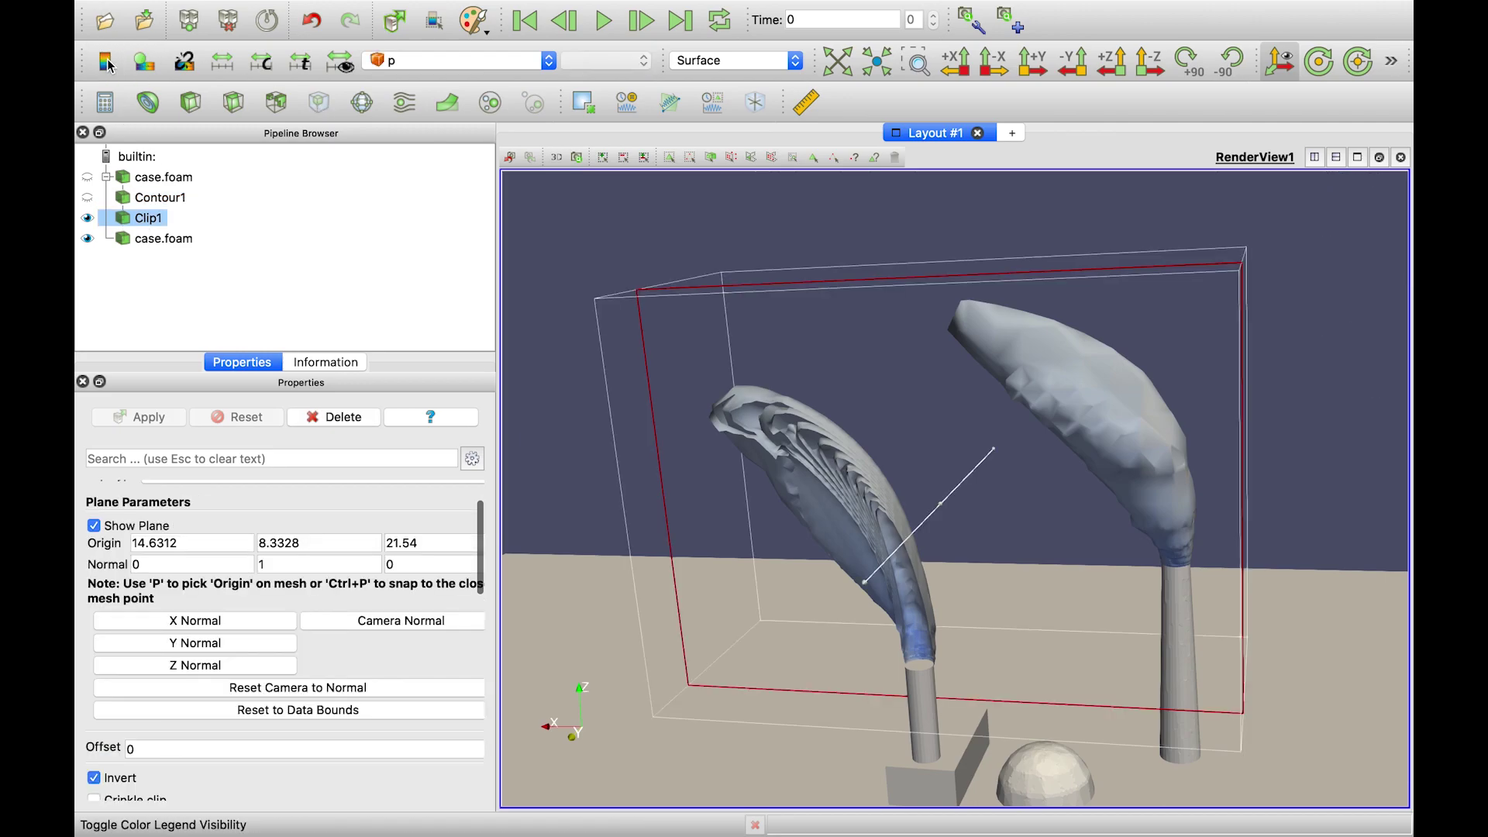
pyautogui.click(94, 527)
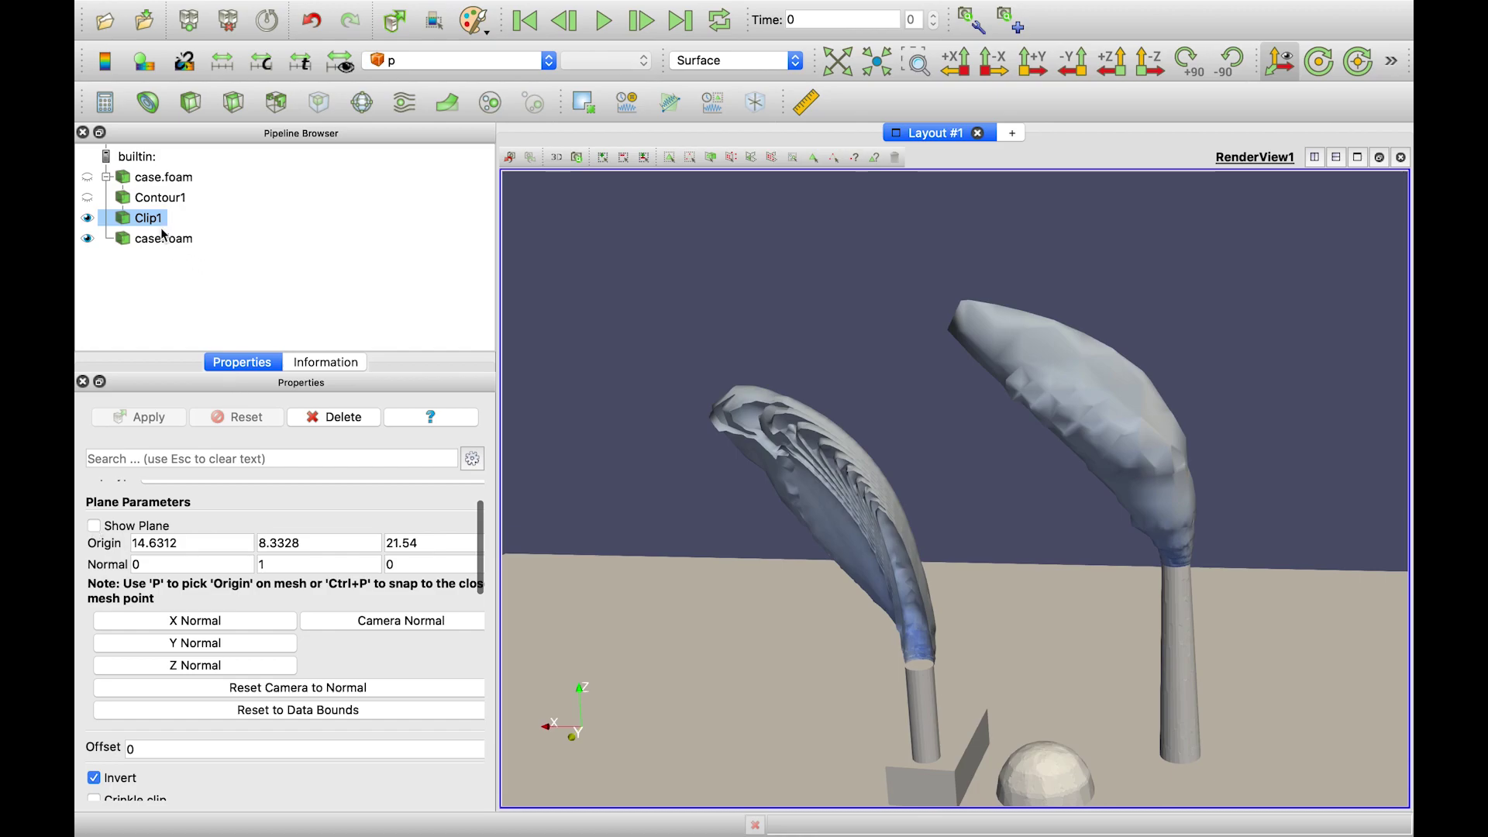
# Apply the Rainbow Uniform preset to Contour1's U colour map, replacing a briefly tried Jet preset.
pyautogui.click(163, 197)
pyautogui.click(150, 63)
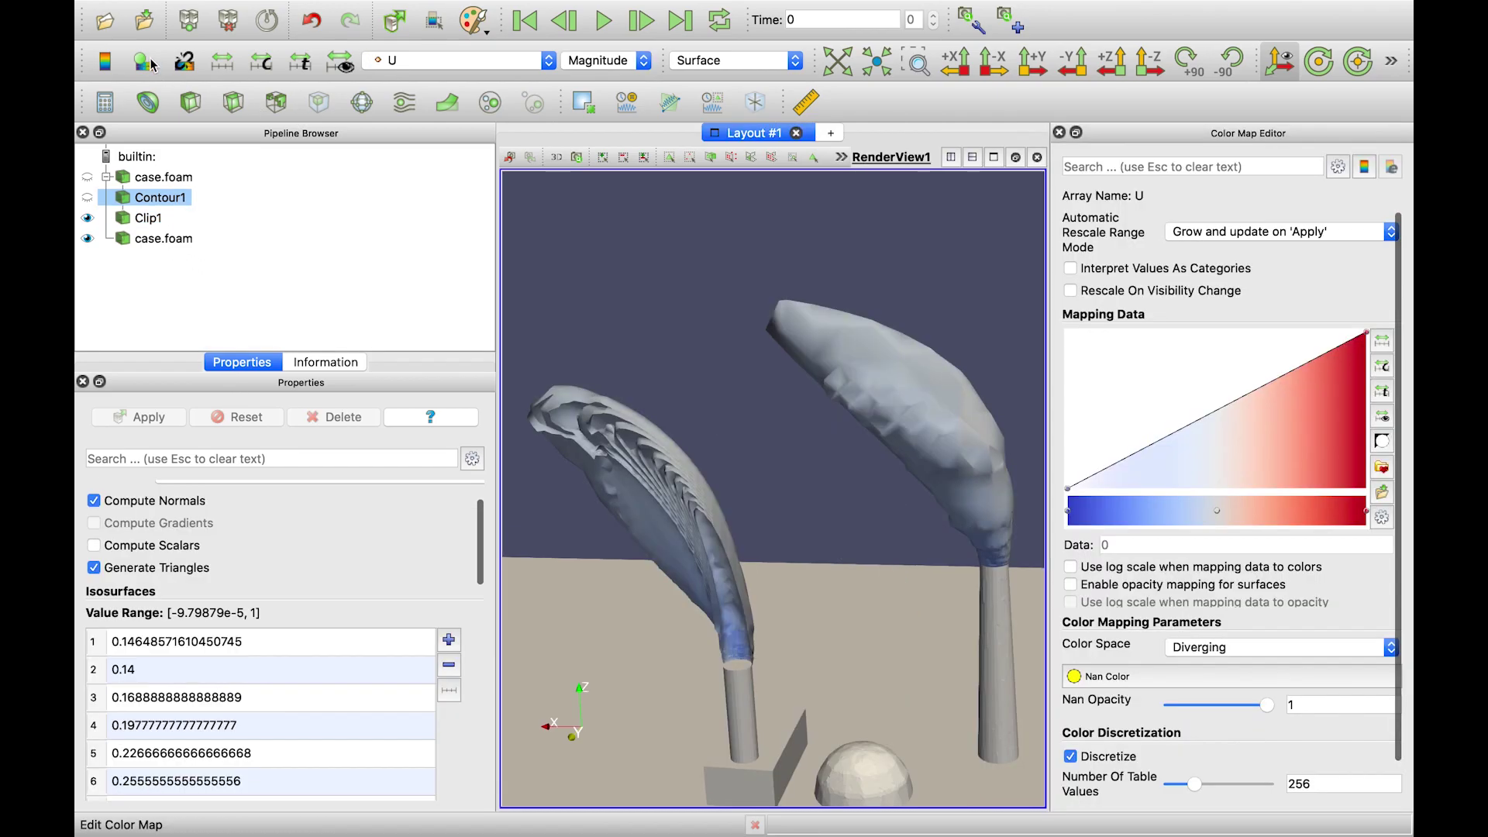
pyautogui.click(1383, 474)
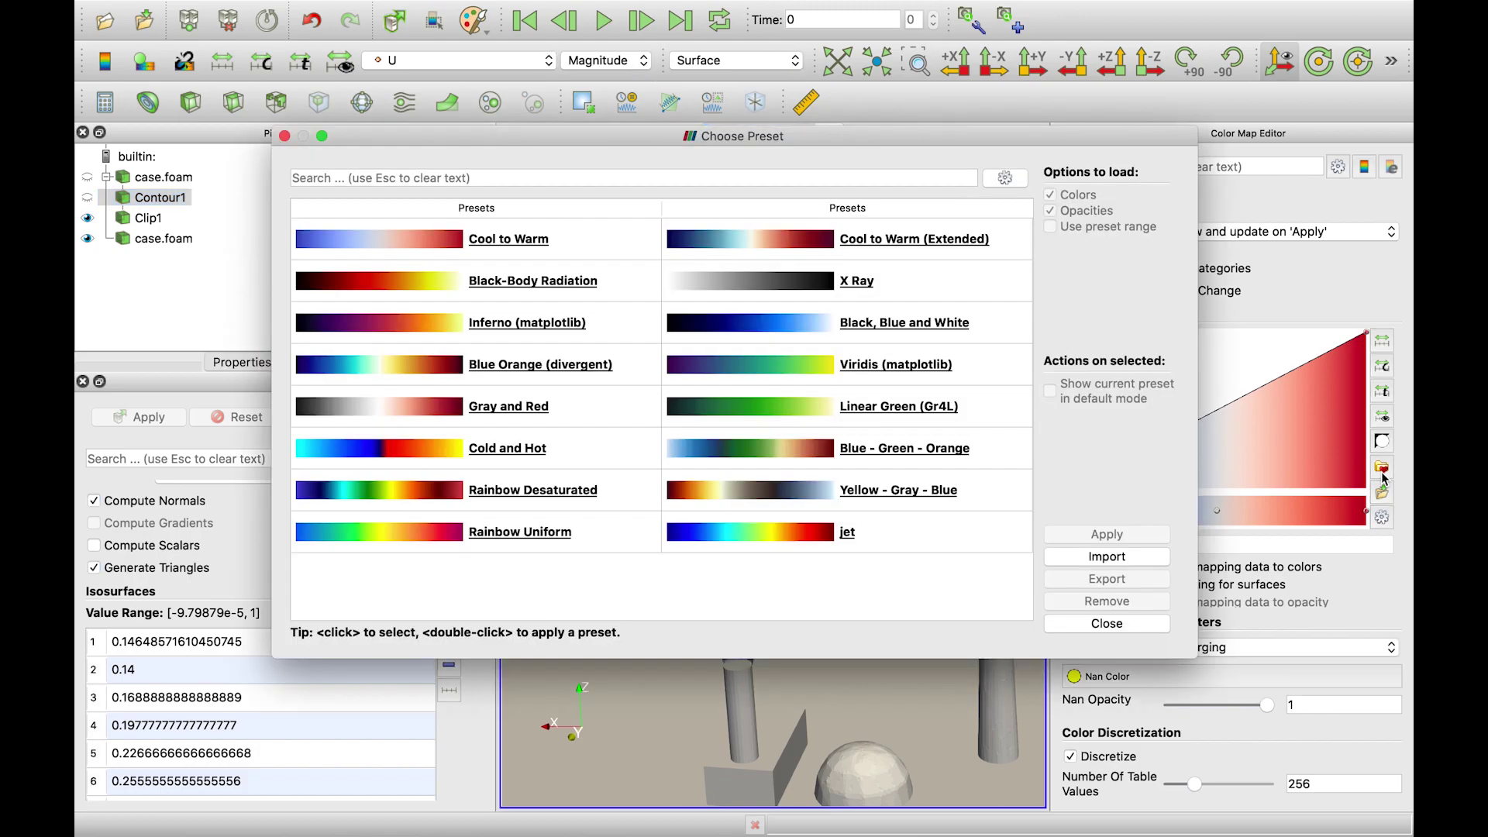
pyautogui.click(756, 543)
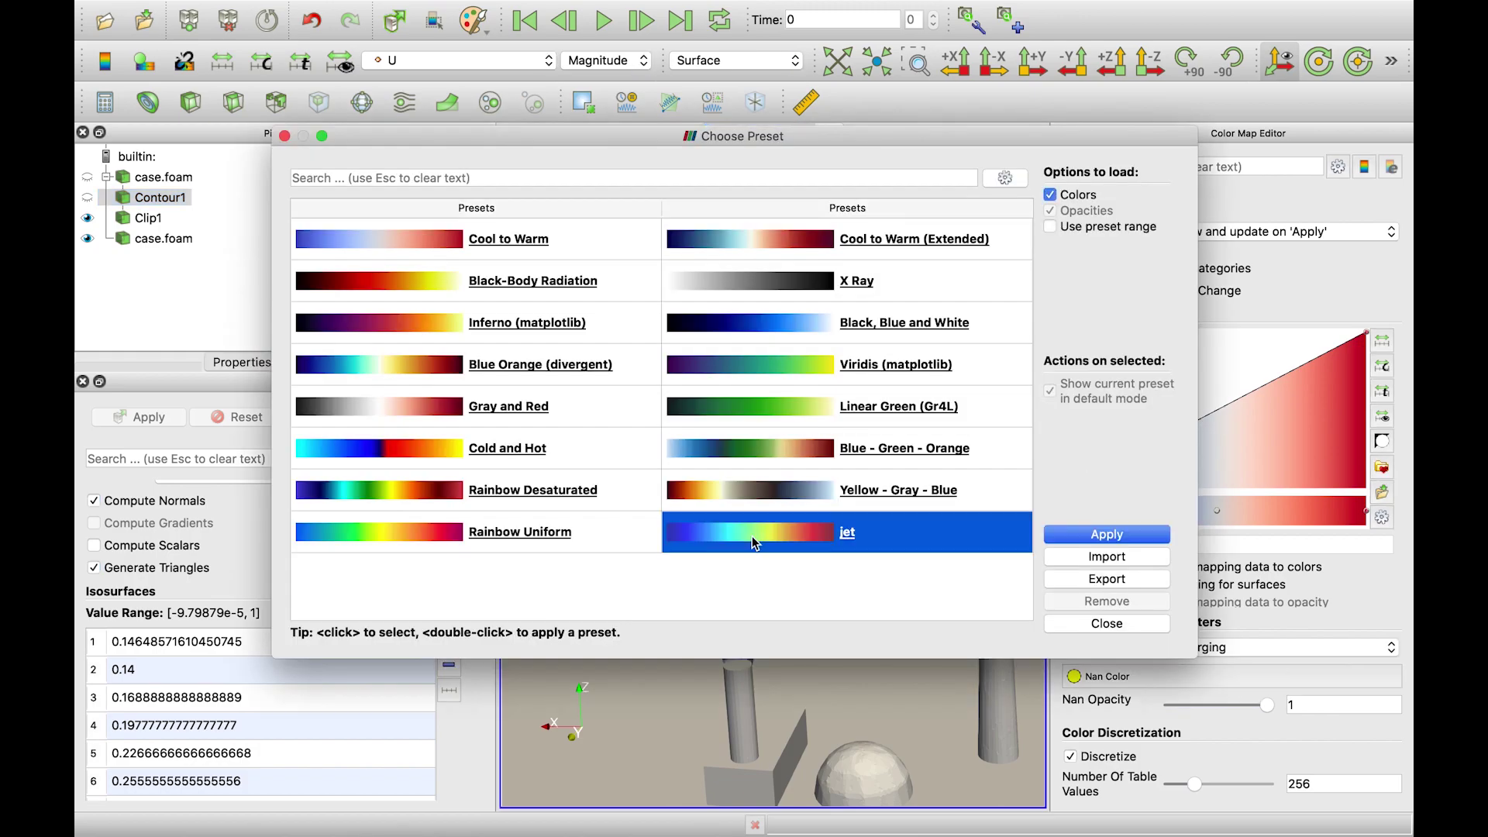
pyautogui.click(1104, 535)
pyautogui.moveTo(648, 138); pyautogui.dragTo(835, 182)
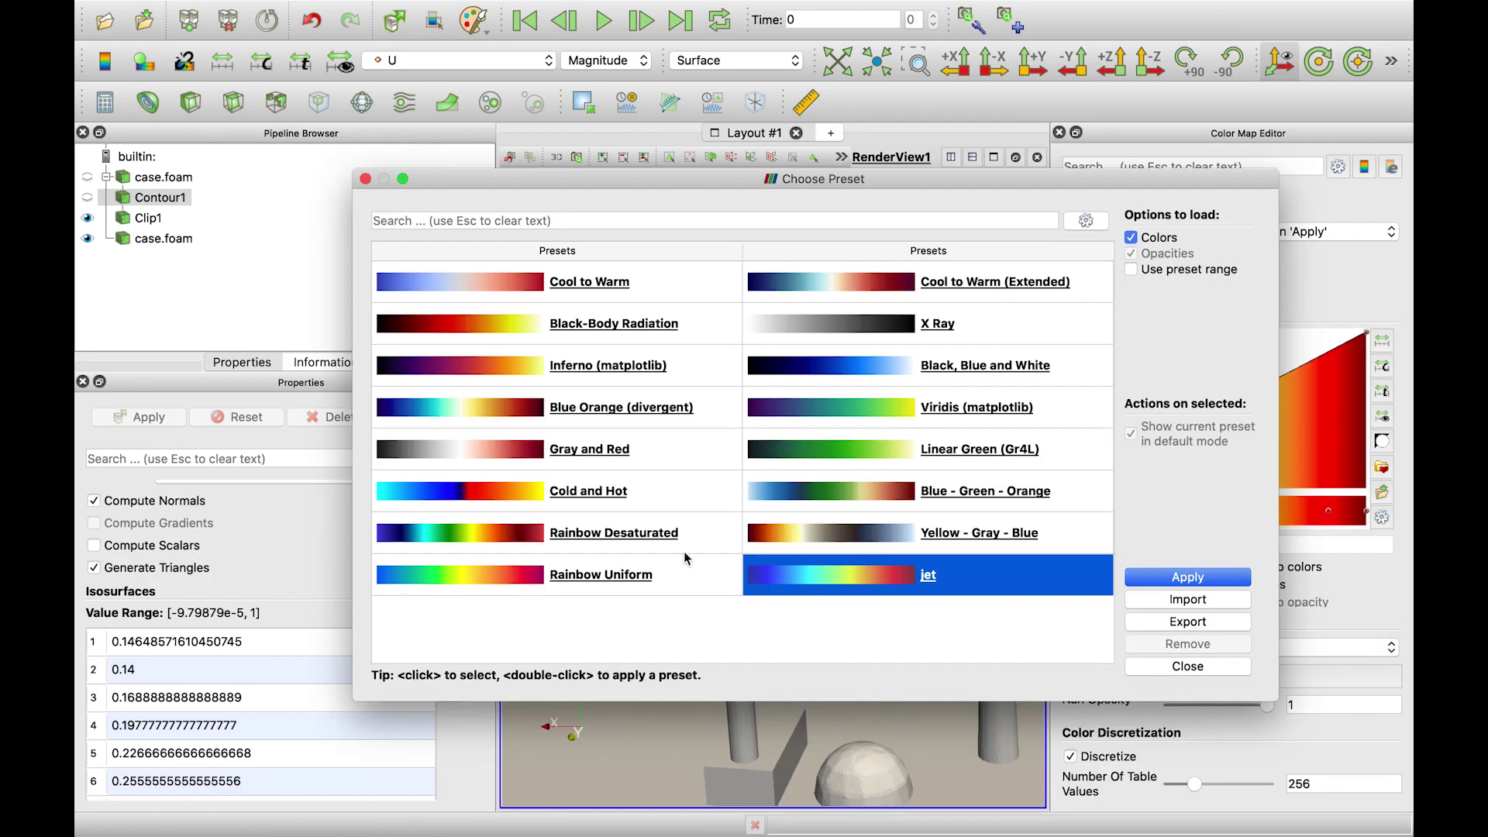
pyautogui.click(659, 561)
pyautogui.click(1172, 577)
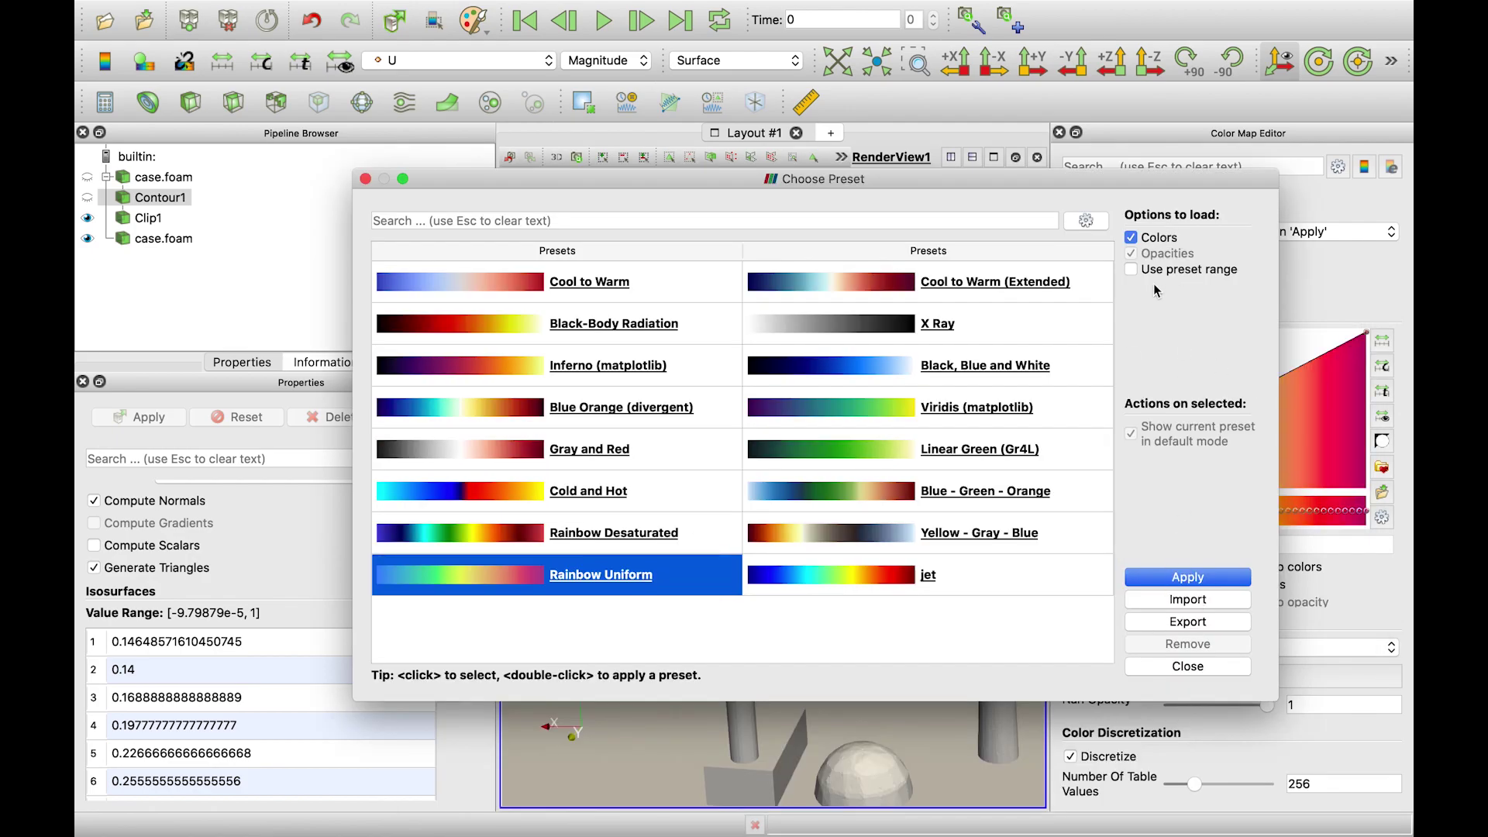
pyautogui.click(1178, 666)
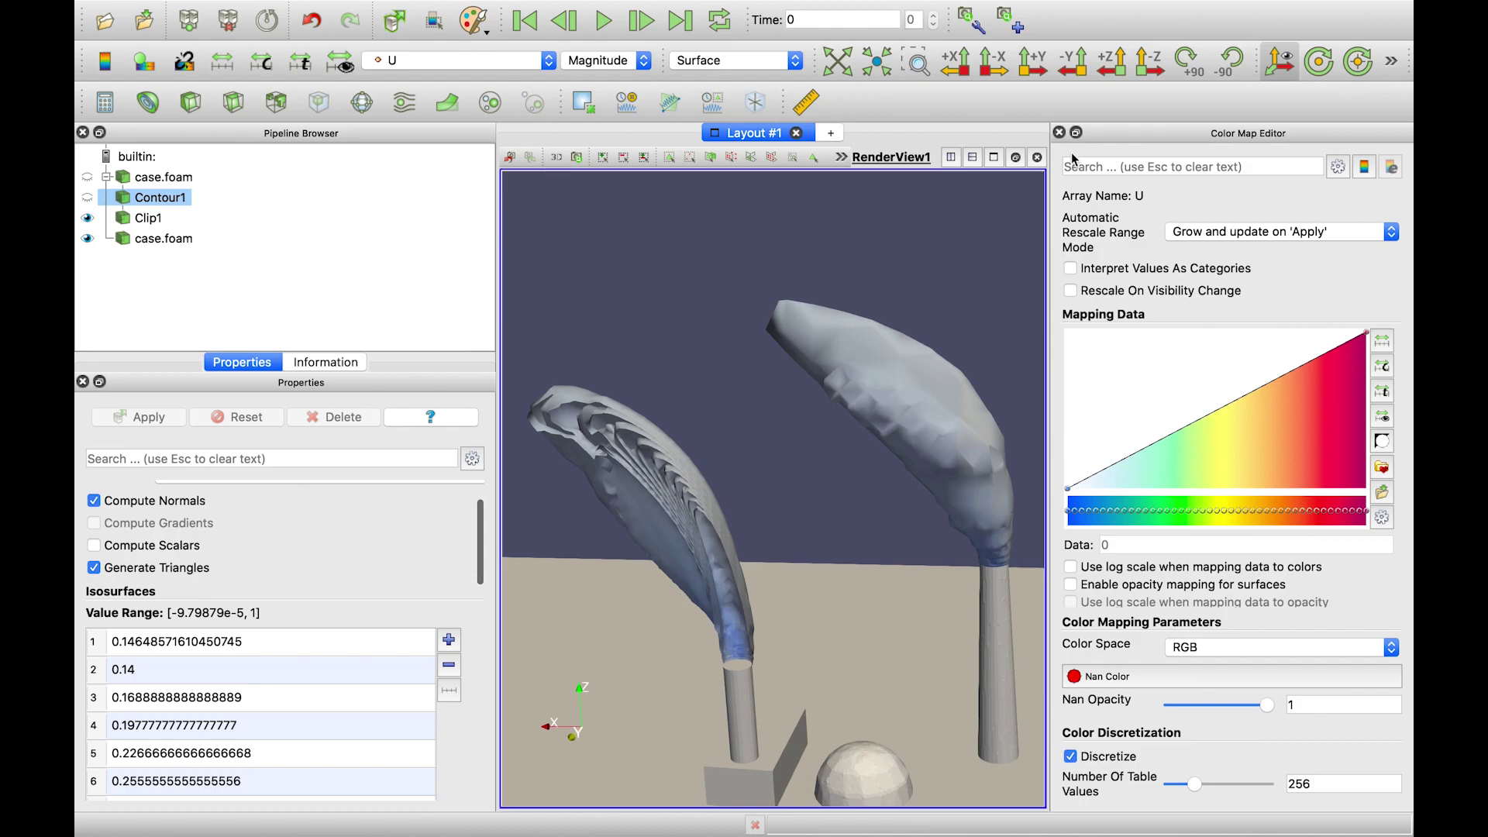
# Colour the clipped plume by velocity U and hide its colour legend.
pyautogui.click(1060, 132)
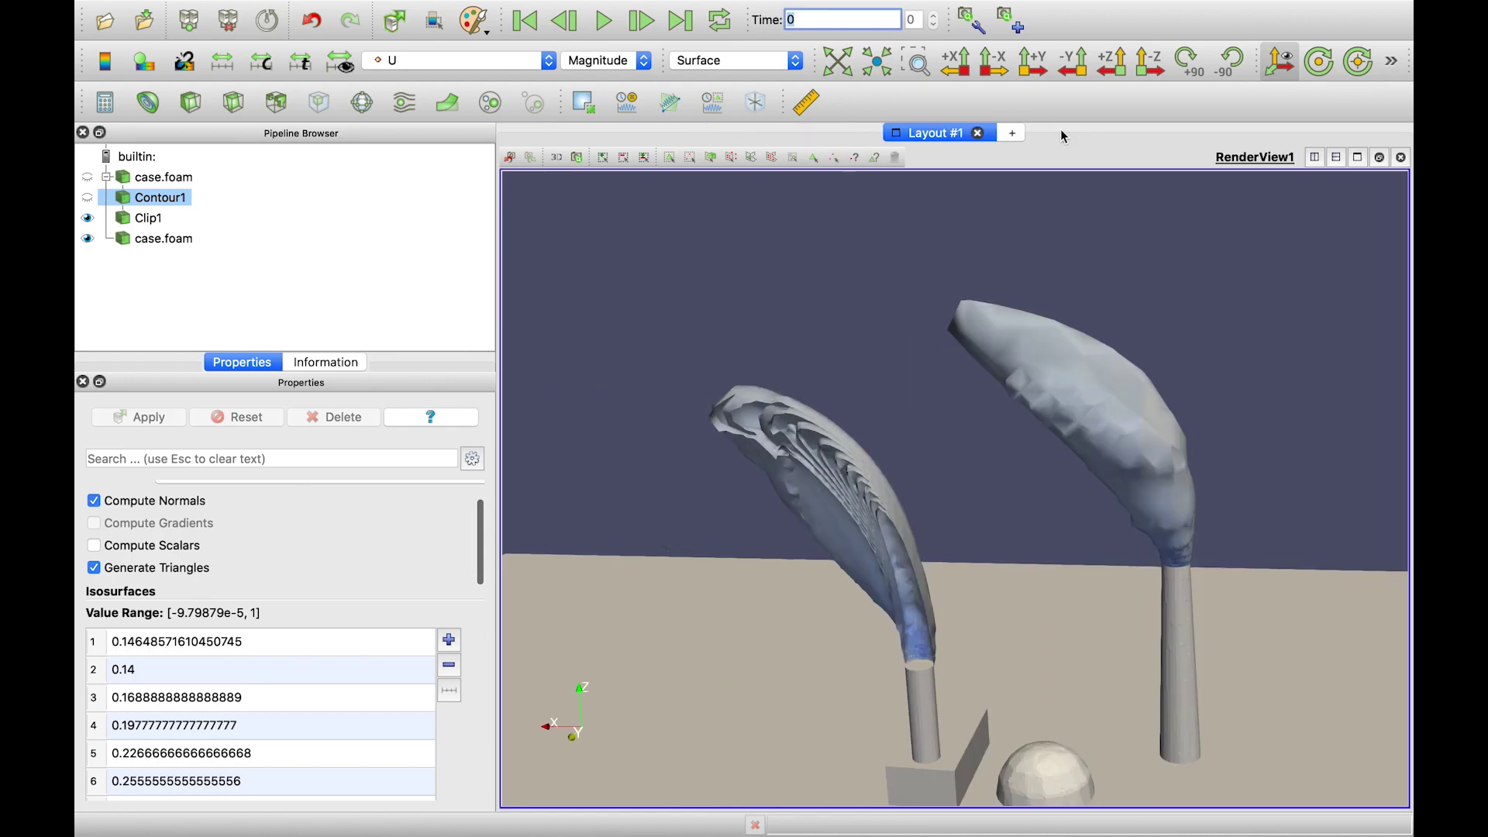
pyautogui.click(151, 218)
pyautogui.click(404, 60)
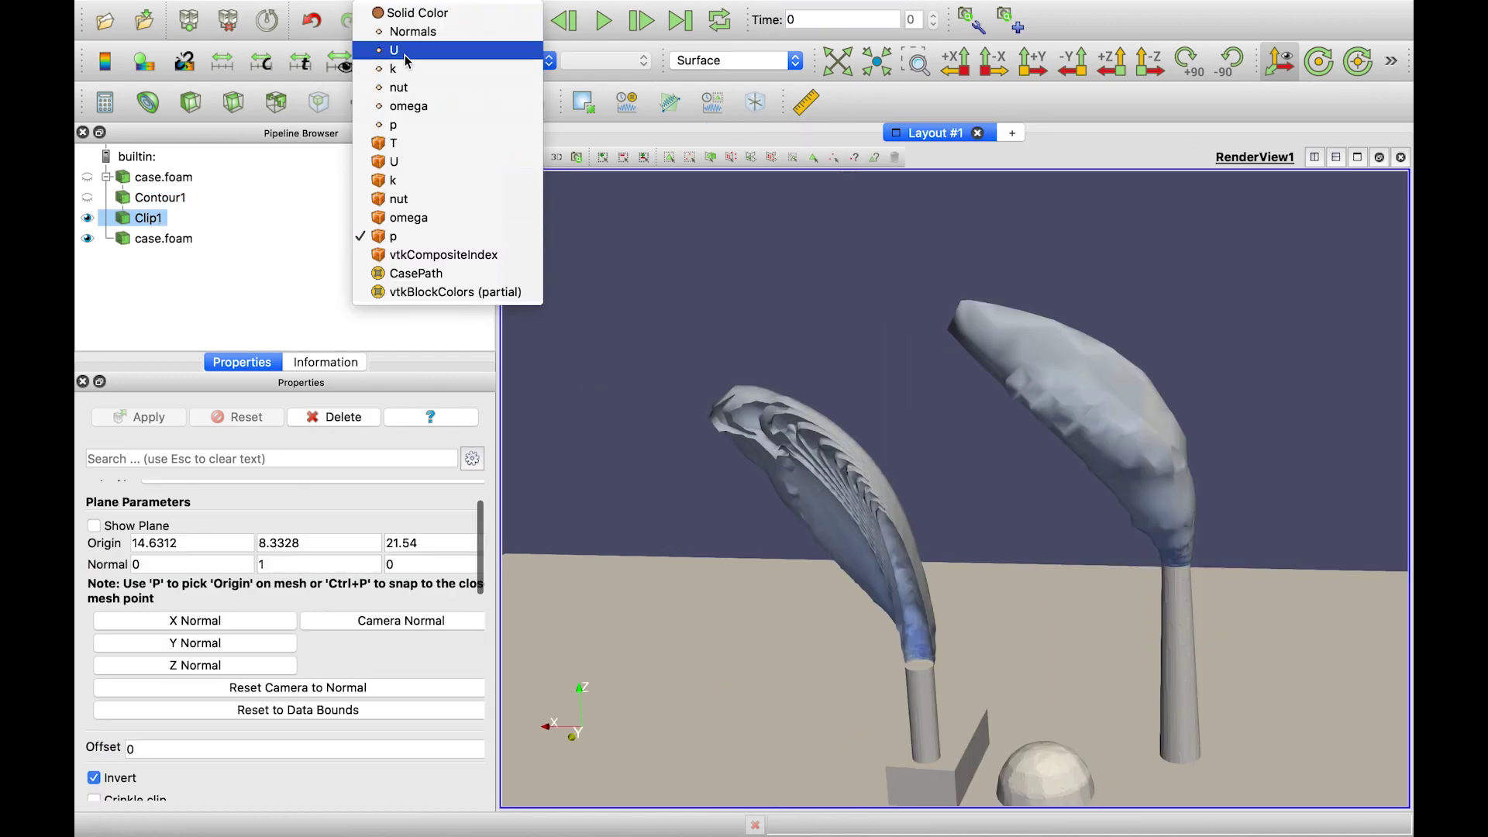
pyautogui.click(411, 60)
pyautogui.click(151, 198)
pyautogui.click(147, 219)
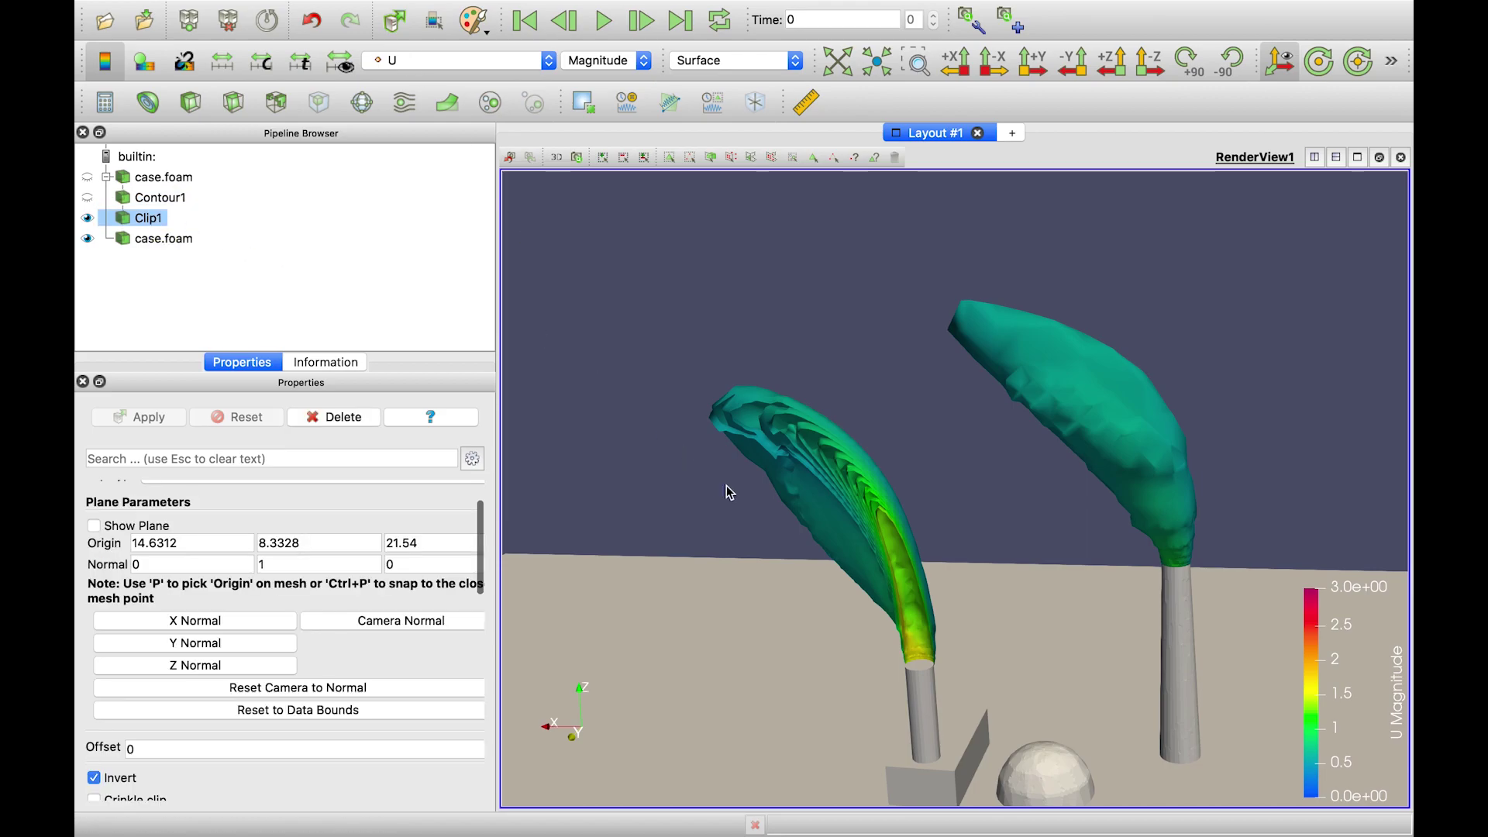
pyautogui.click(106, 70)
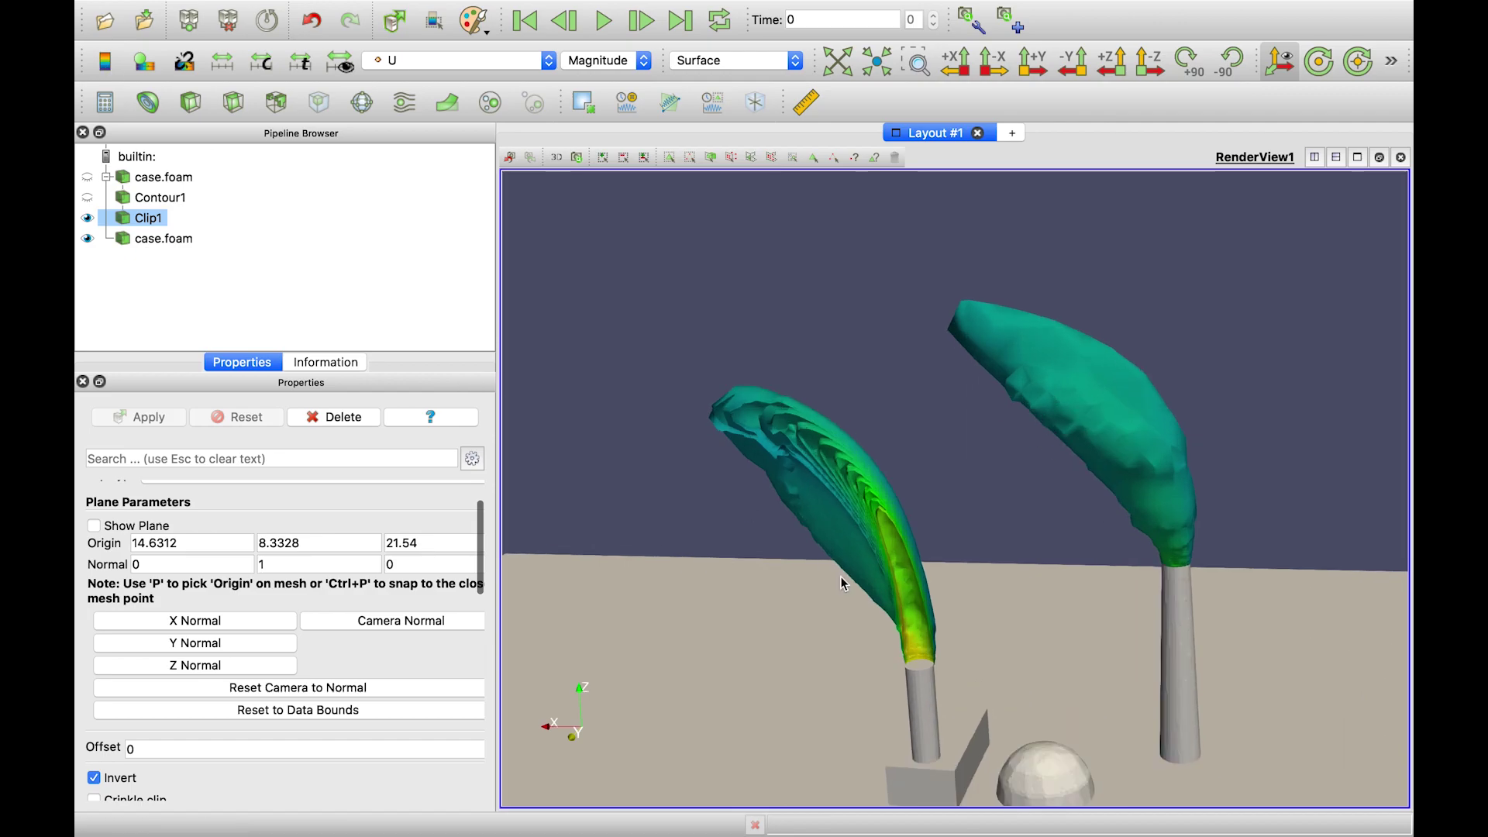
# Rescale the U colour map to a custom range of 0 to 1.
pyautogui.scroll(2, 844, 583)
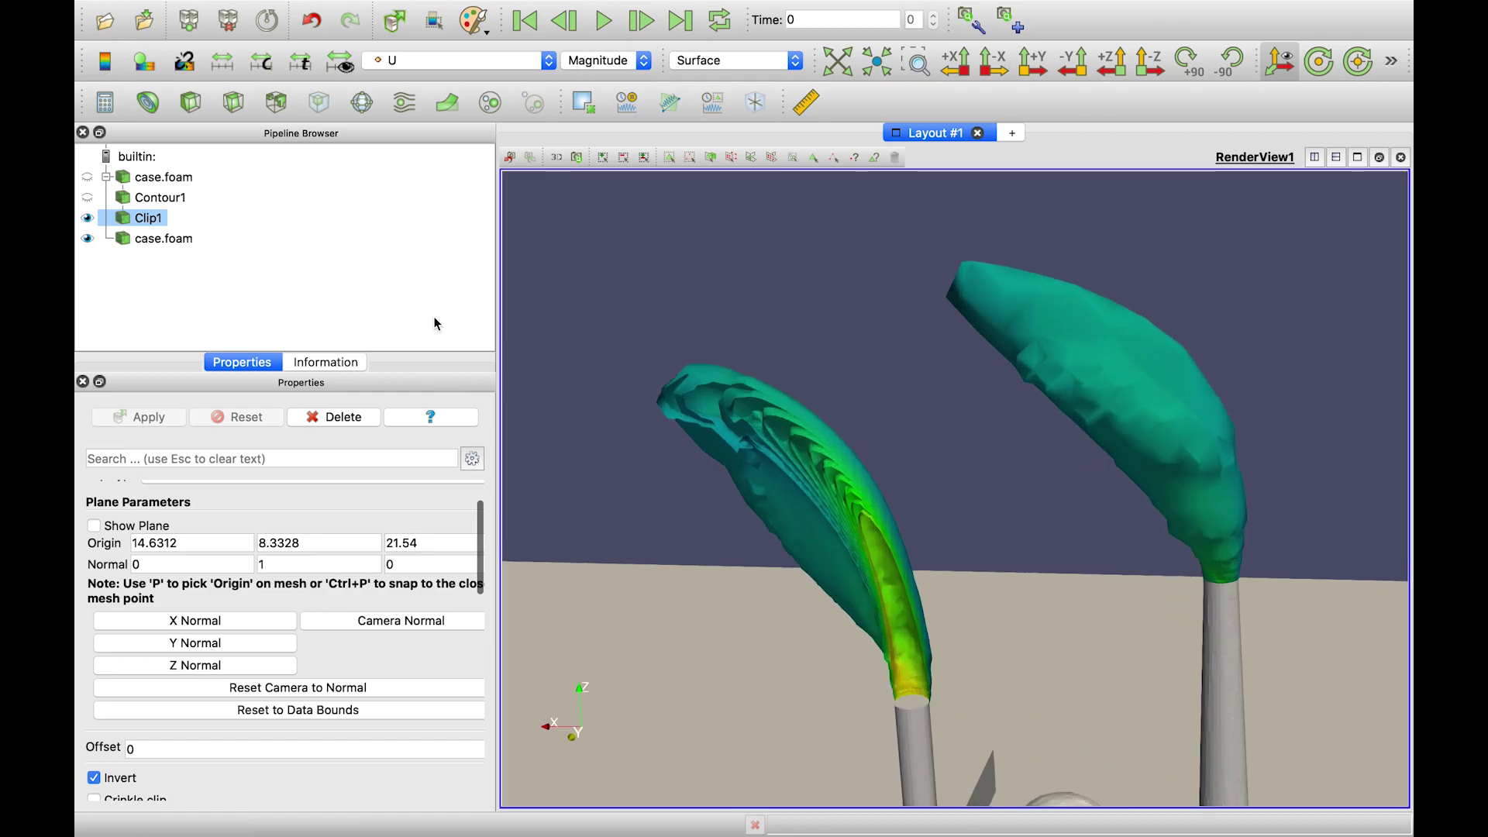
pyautogui.click(262, 61)
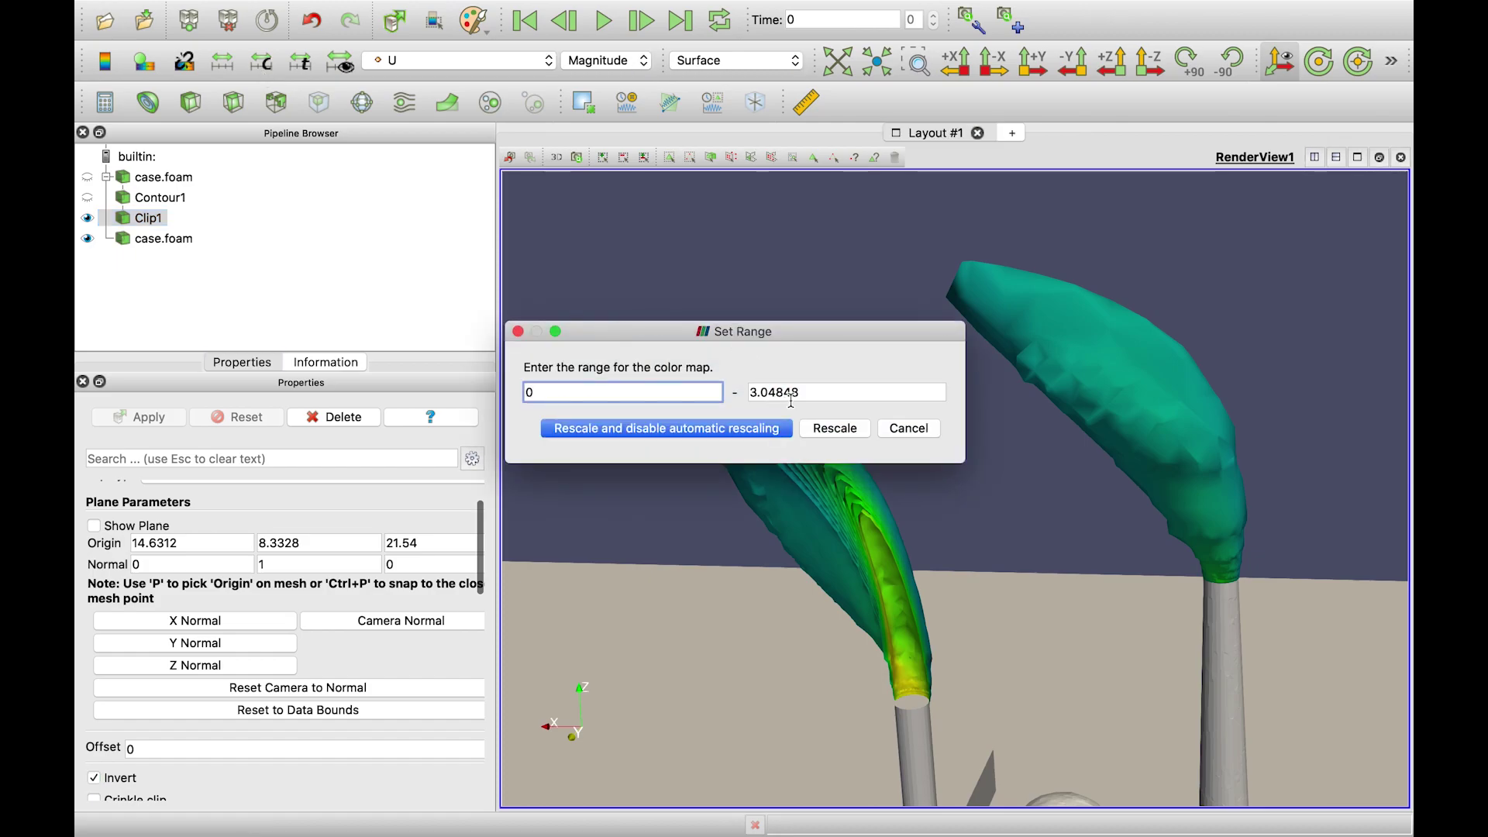
pyautogui.moveTo(791, 401); pyautogui.dragTo(730, 392)
pyautogui.press('BackSpace')
pyautogui.press('super+a')
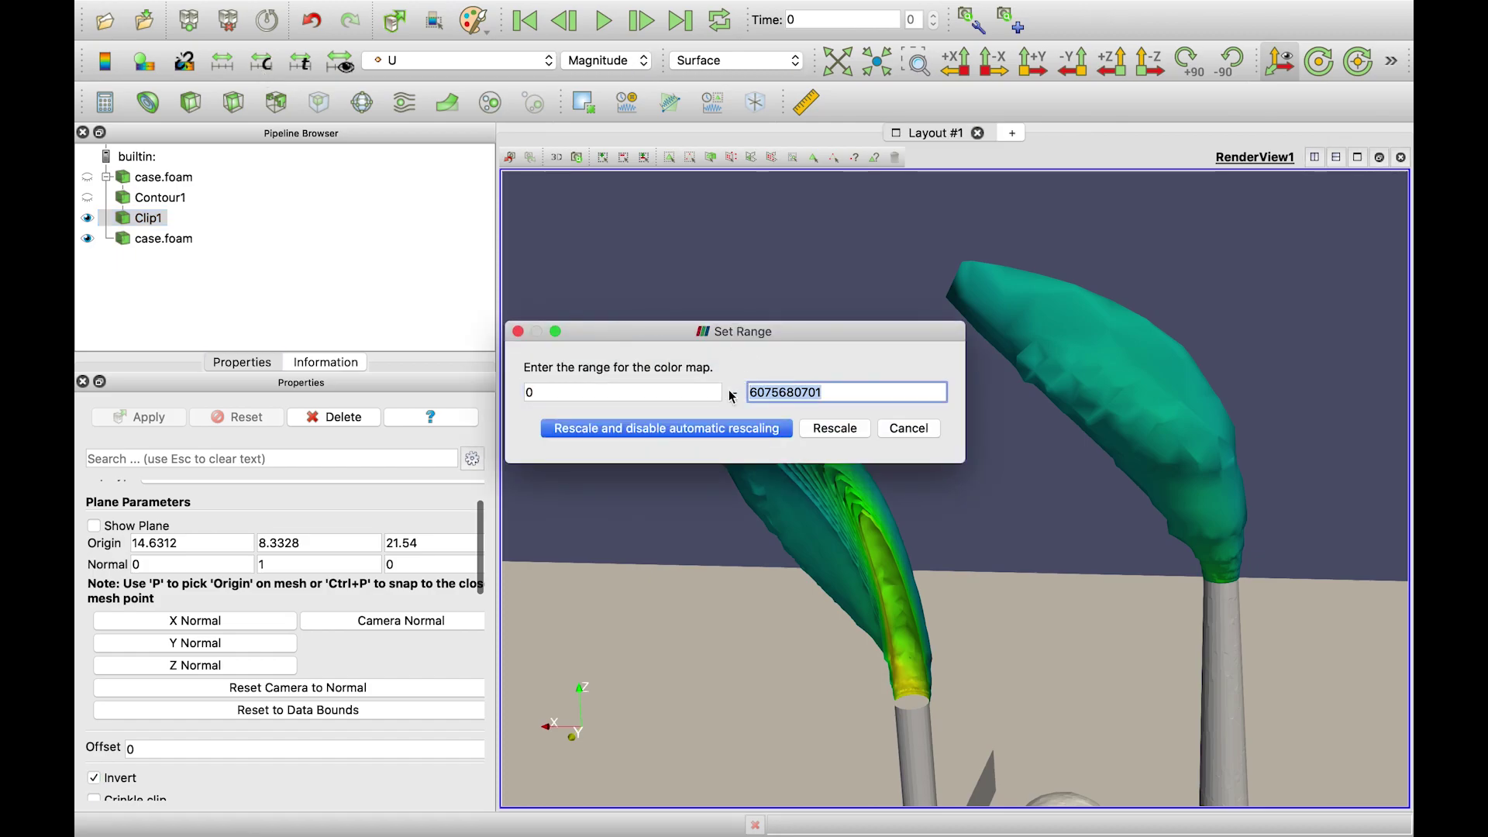
pyautogui.press('BackSpace')
pyautogui.write('1')
pyautogui.press('Return')
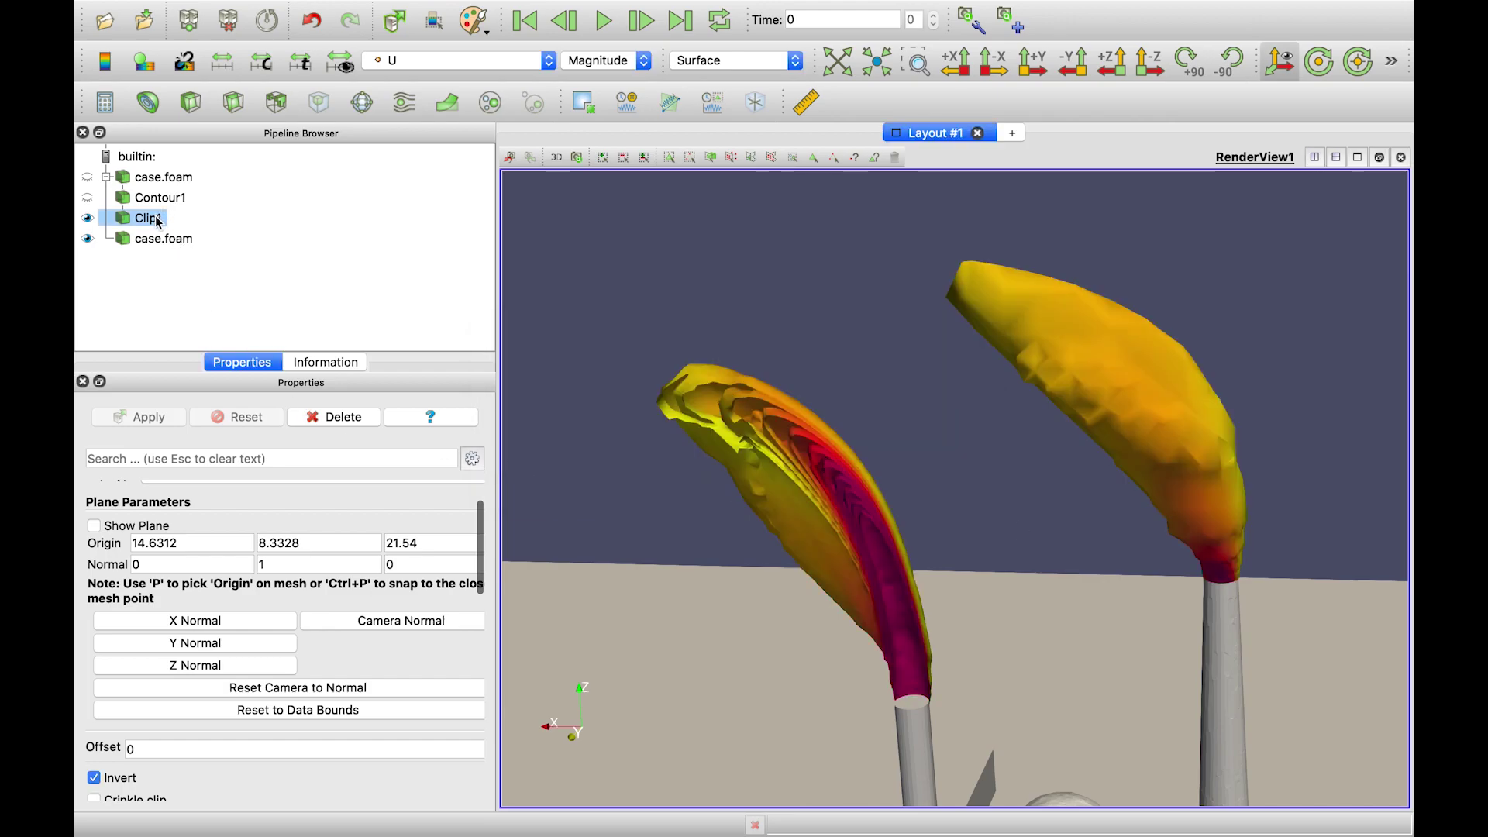
# Raise the custom range maximum to 1.5 and orbit out to view the whole scene.
pyautogui.click(262, 61)
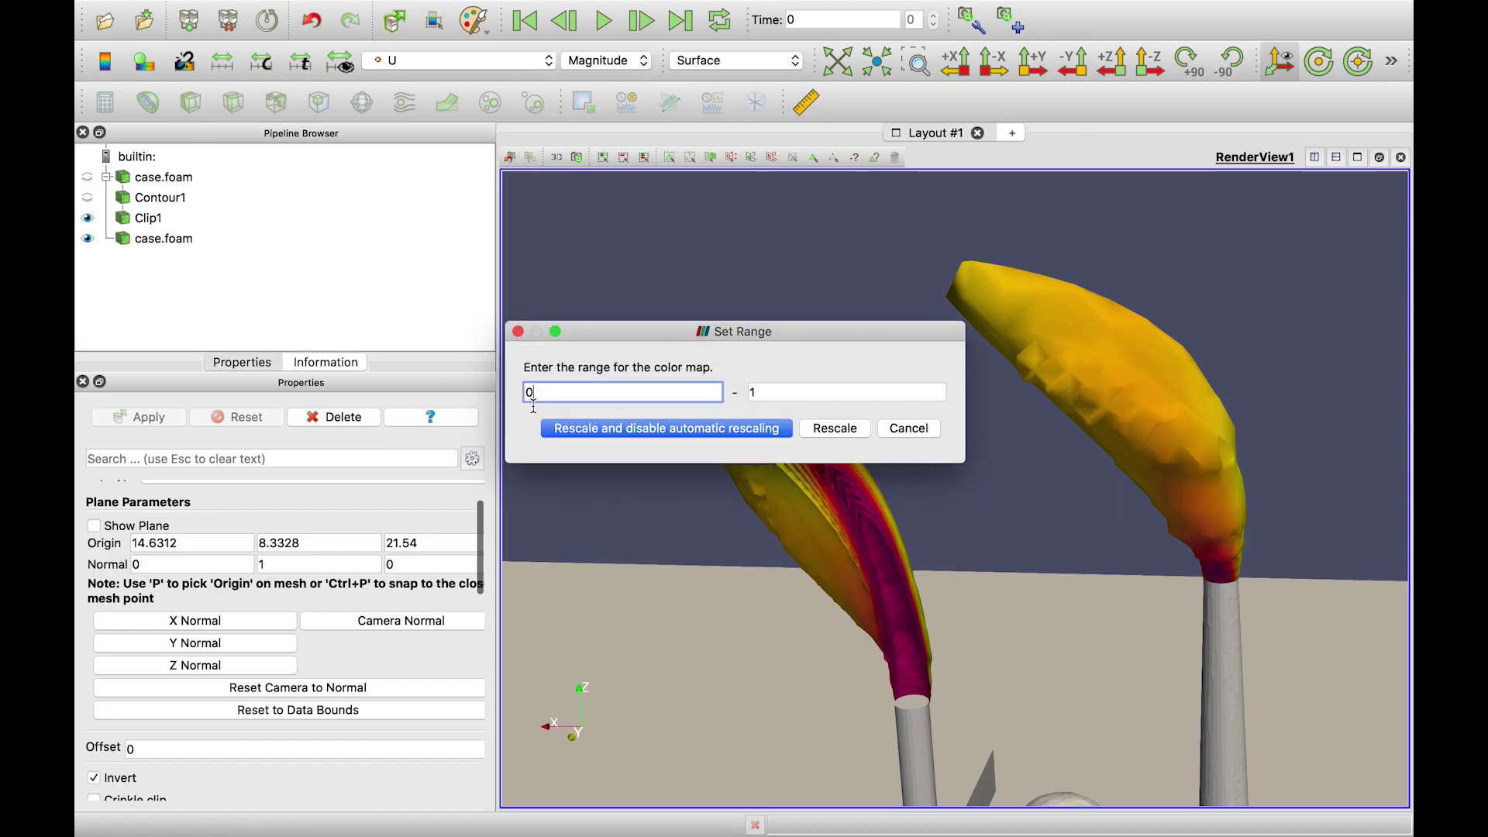
pyautogui.press('Tab')
pyautogui.write('1.5')
pyautogui.press('Return')
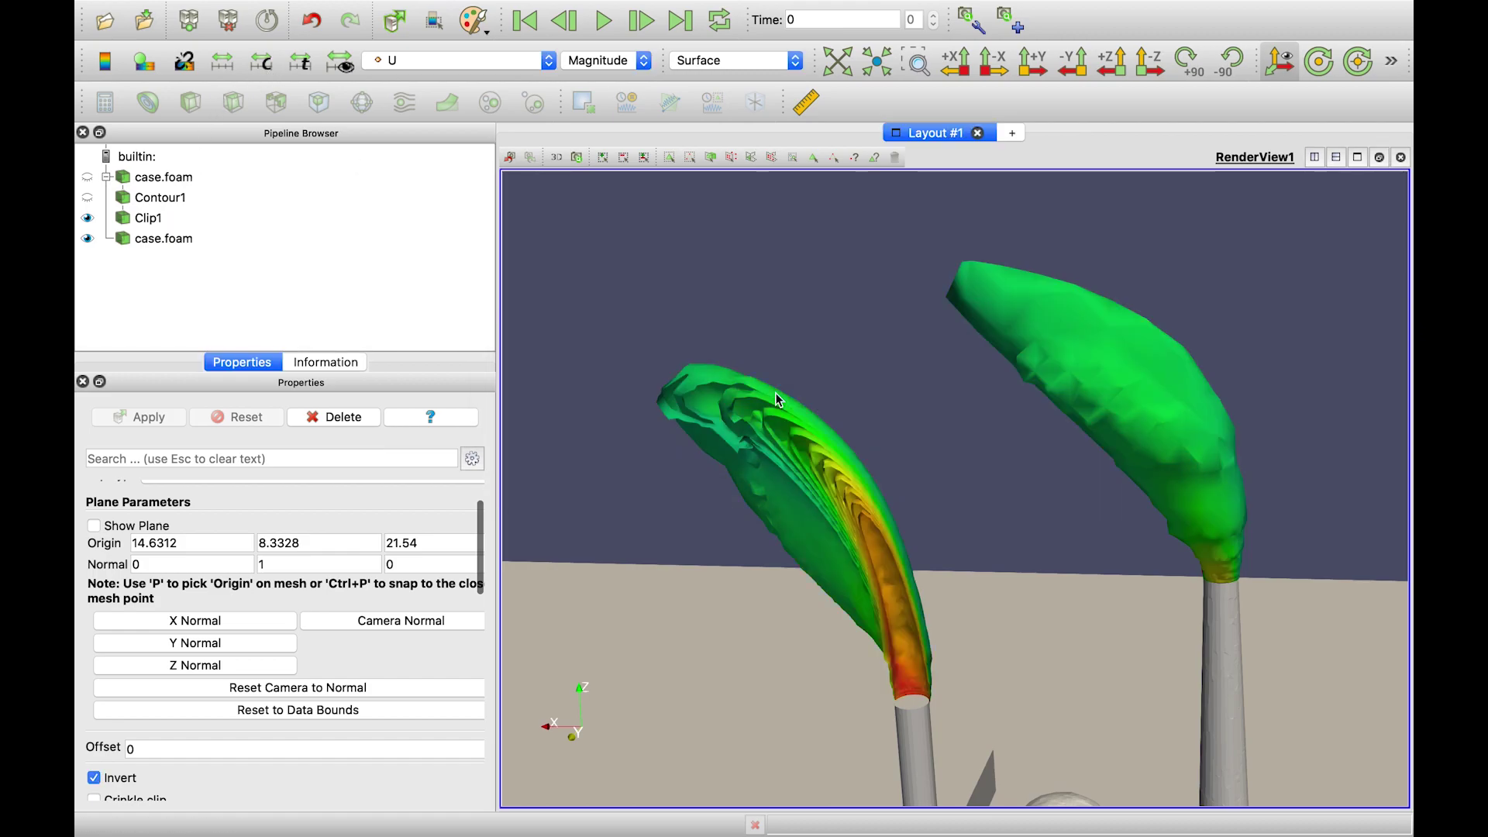
pyautogui.moveTo(930, 529); pyautogui.dragTo(940, 566)
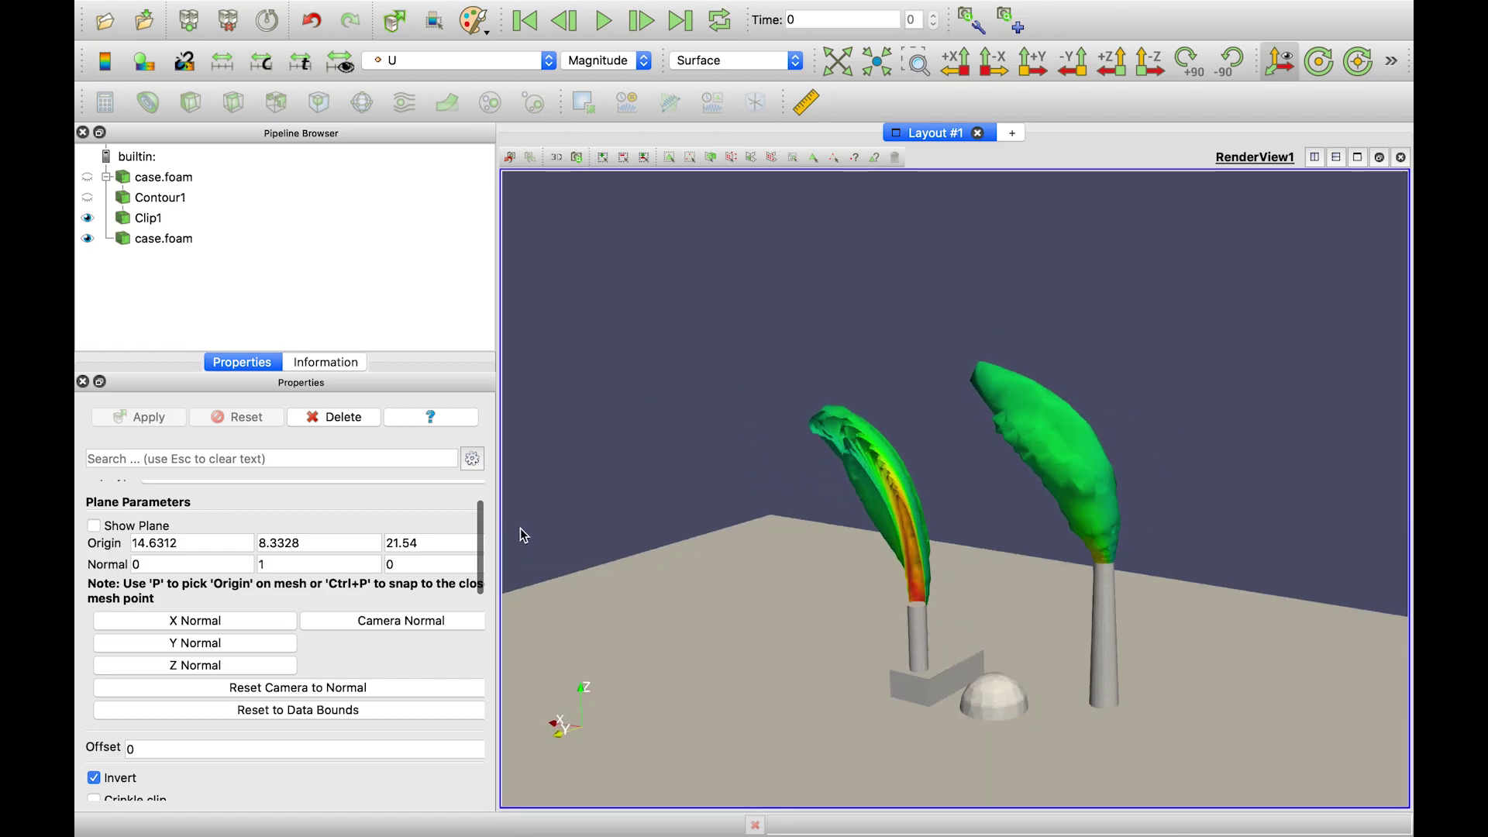
# Add and apply a Feature Edges filter on the lower case.foam source via Quick Launch.
pyautogui.click(174, 239)
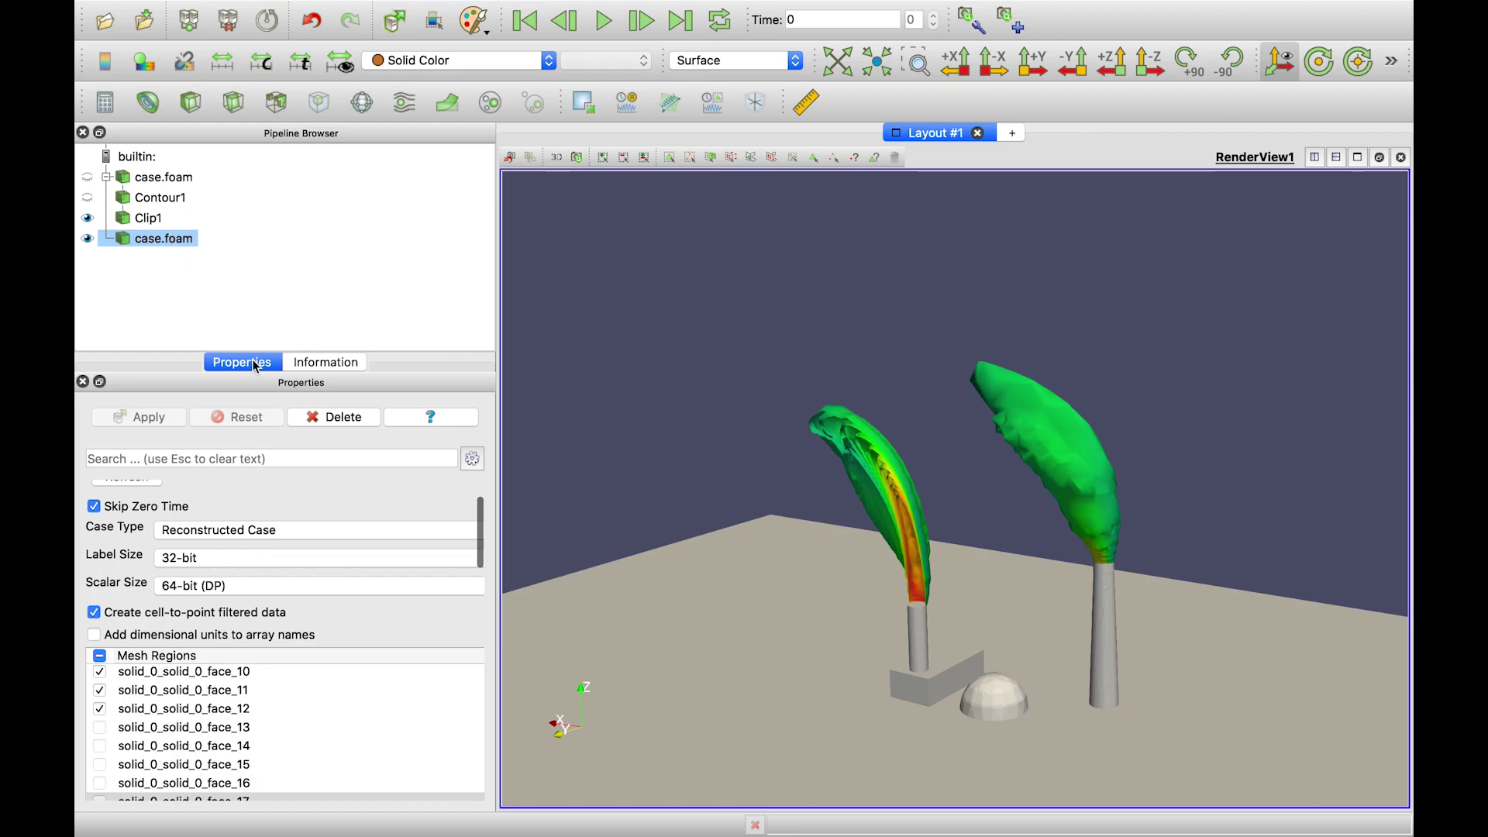
pyautogui.hotkey('ctrl', 'space')
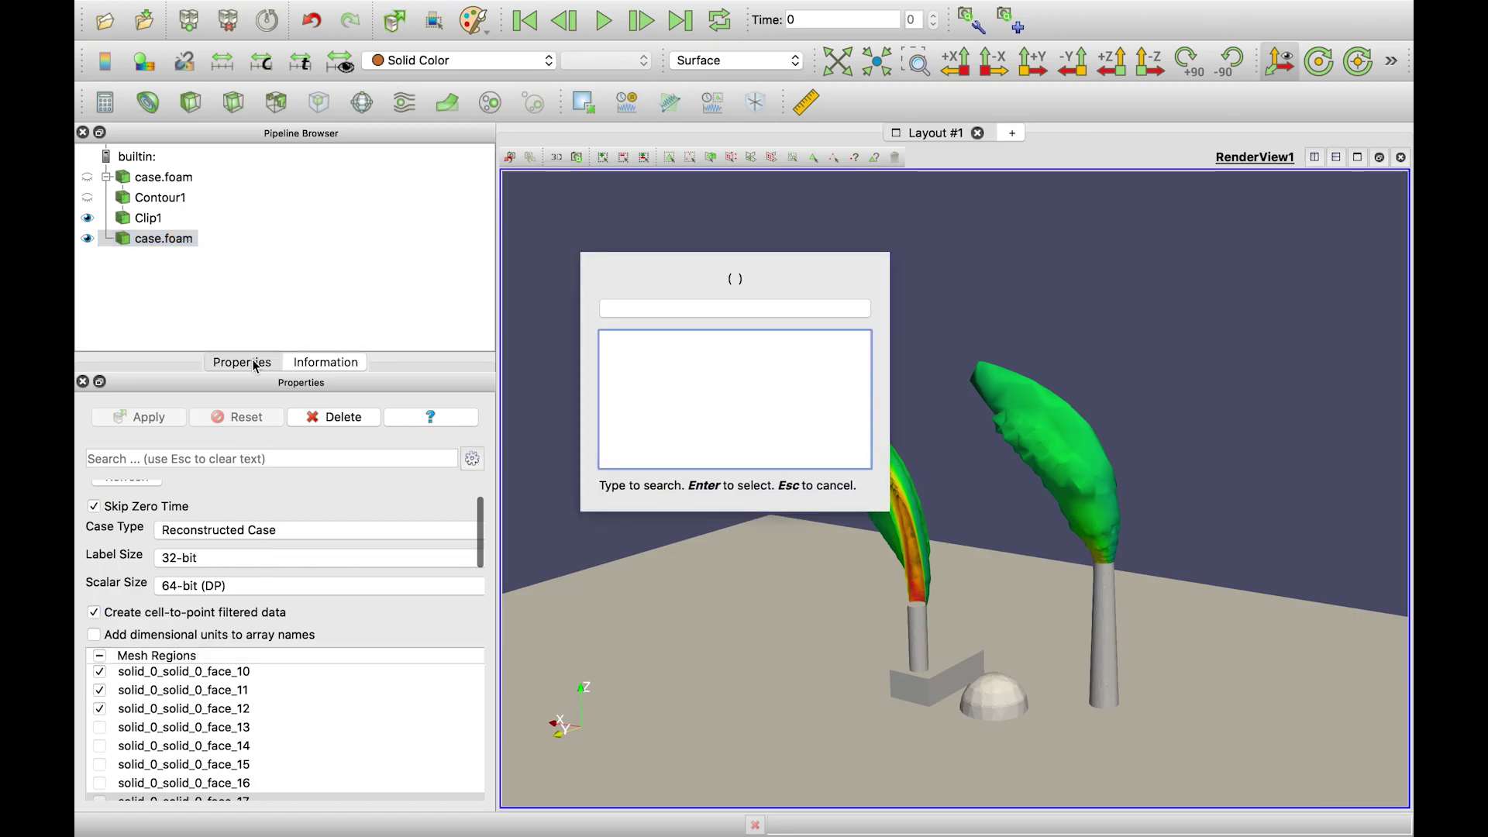
pyautogui.write('fea')
pyautogui.press('Return')
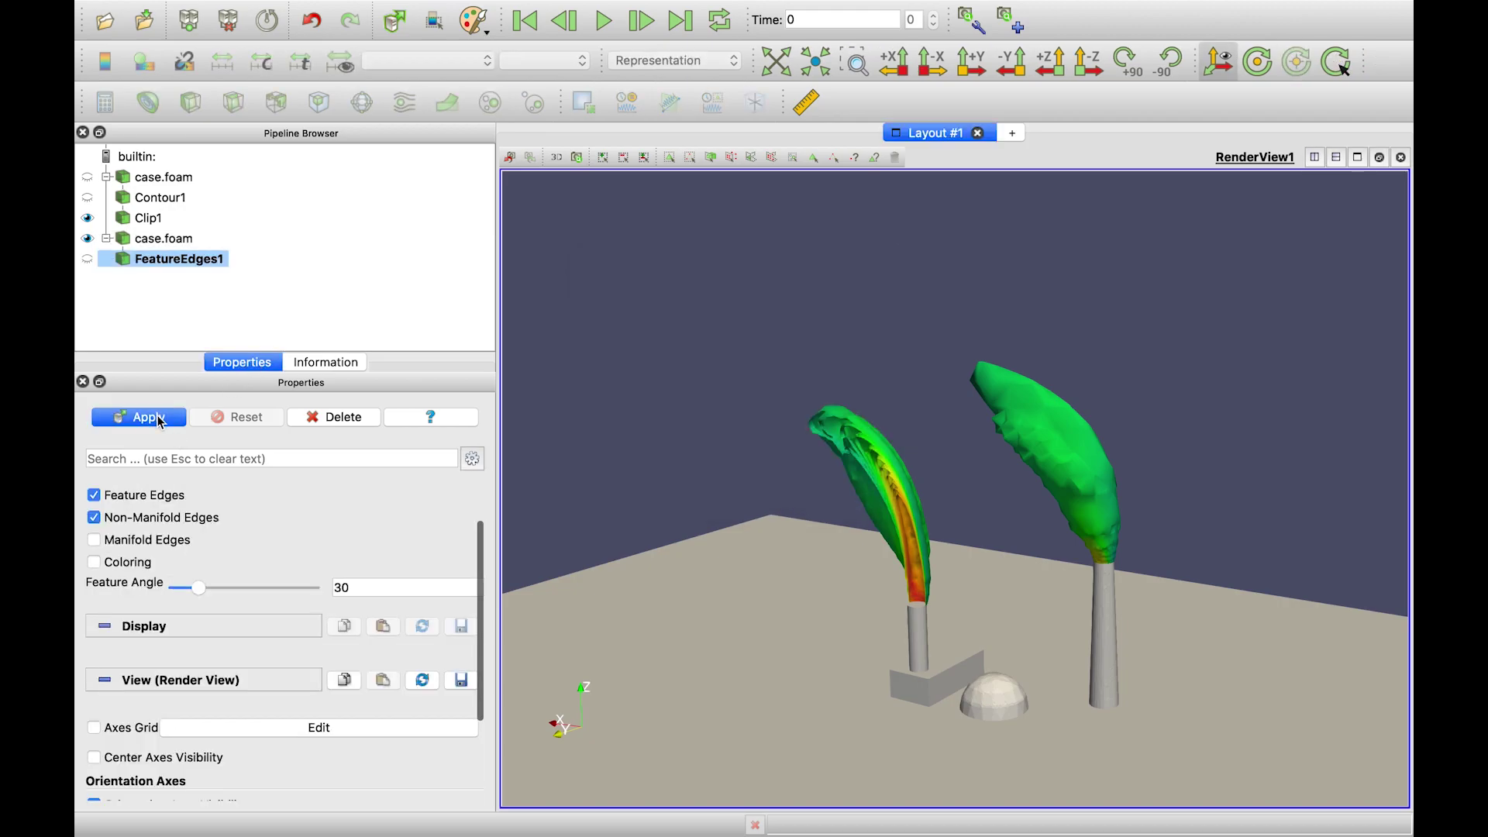
pyautogui.click(162, 422)
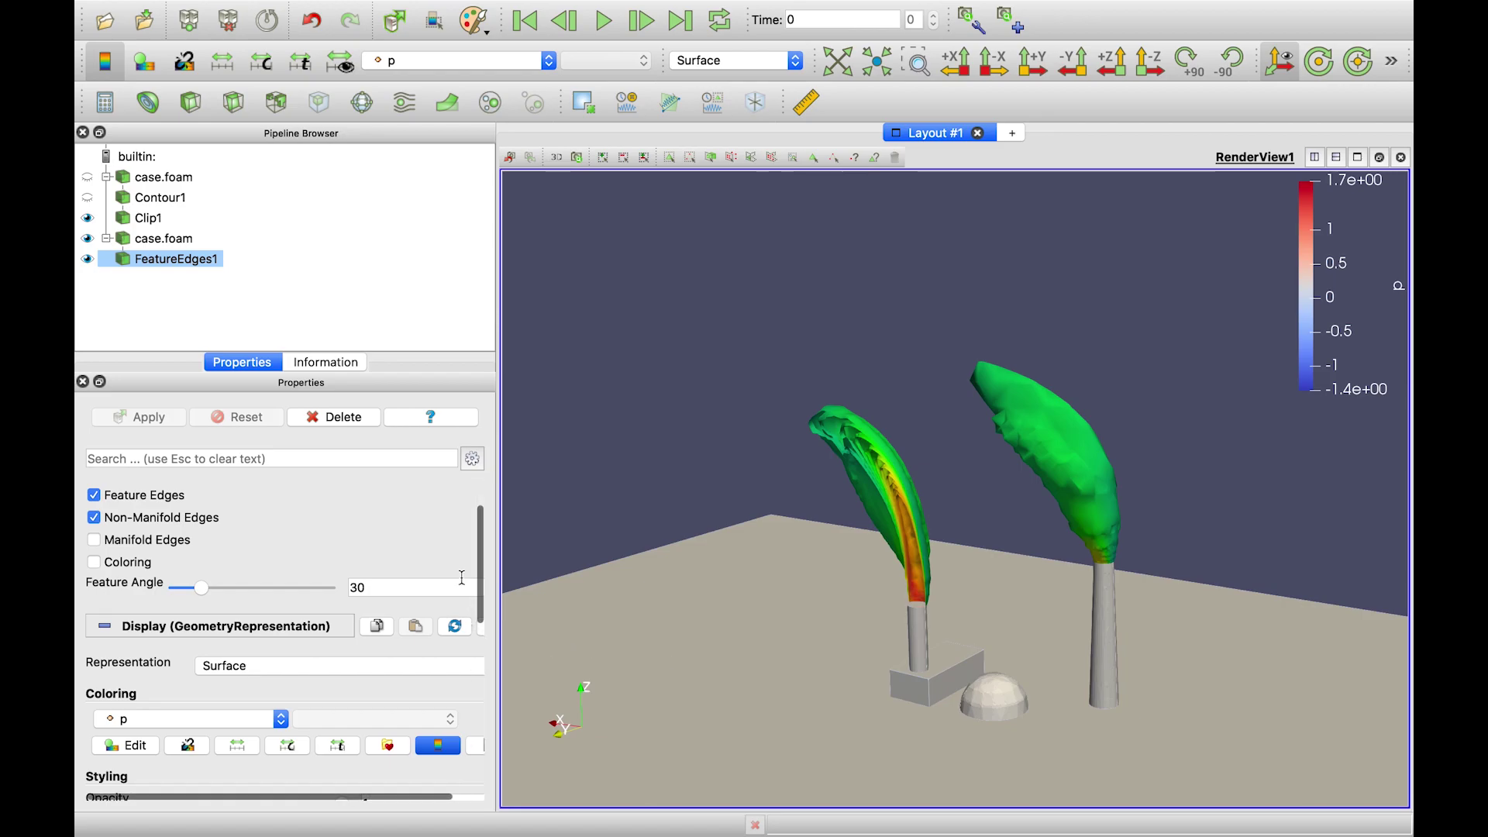
# Set the feature edges' coloring to Solid Color and make it black.
pyautogui.scroll(-5, 481, 558)
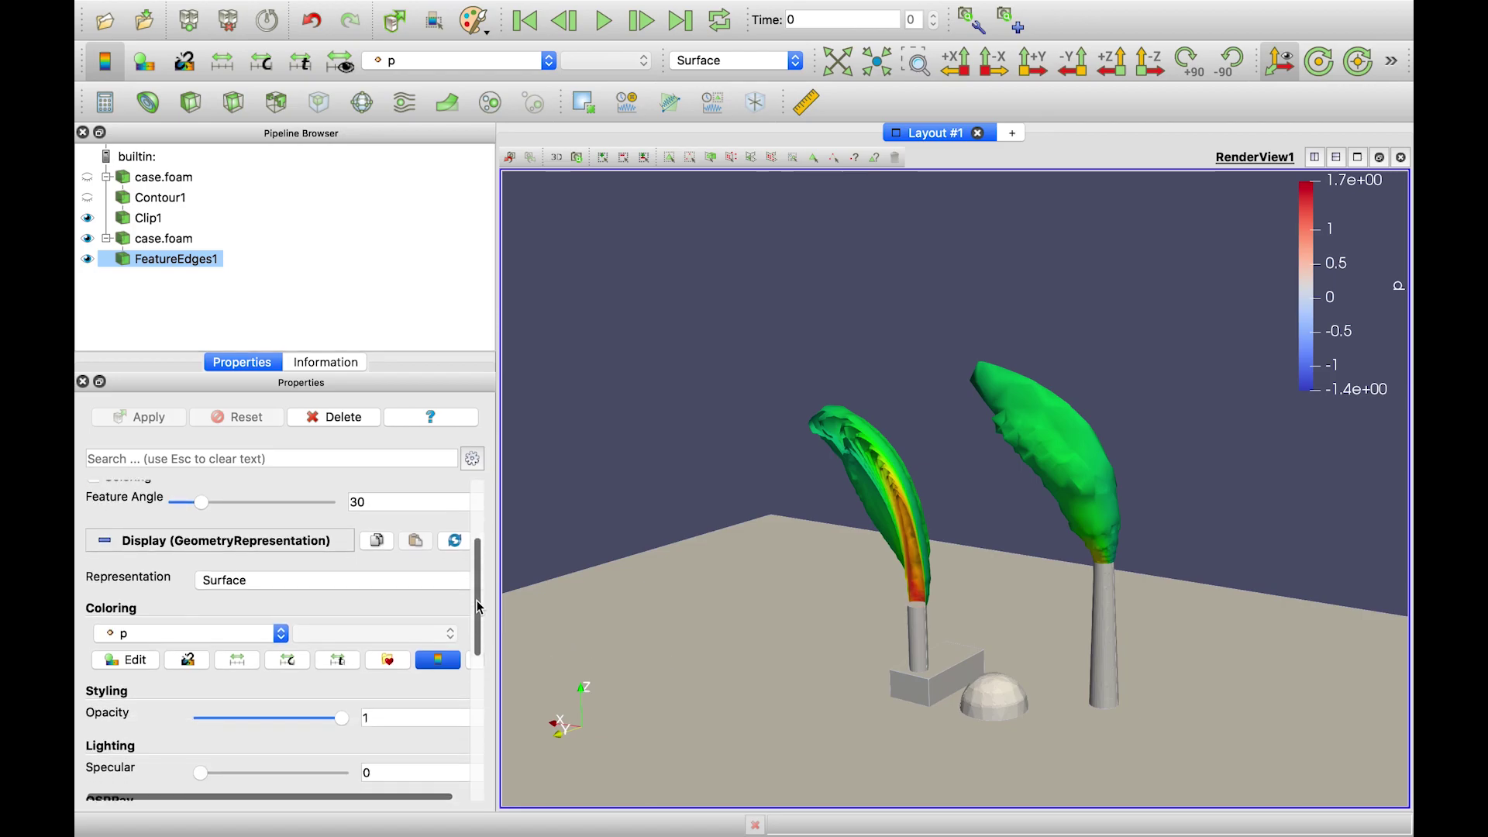
pyautogui.click(178, 570)
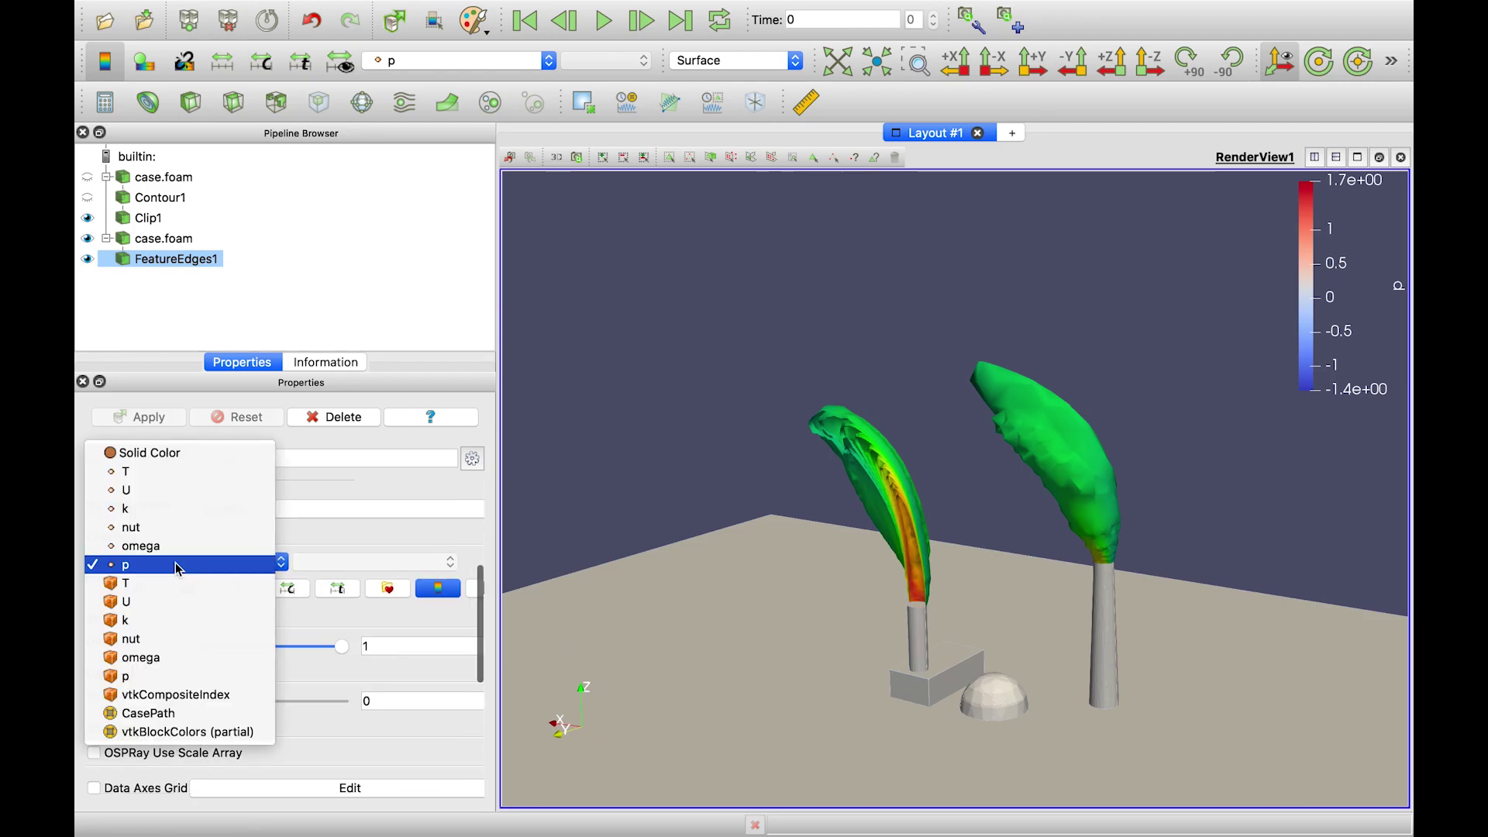
pyautogui.click(169, 455)
pyautogui.click(144, 590)
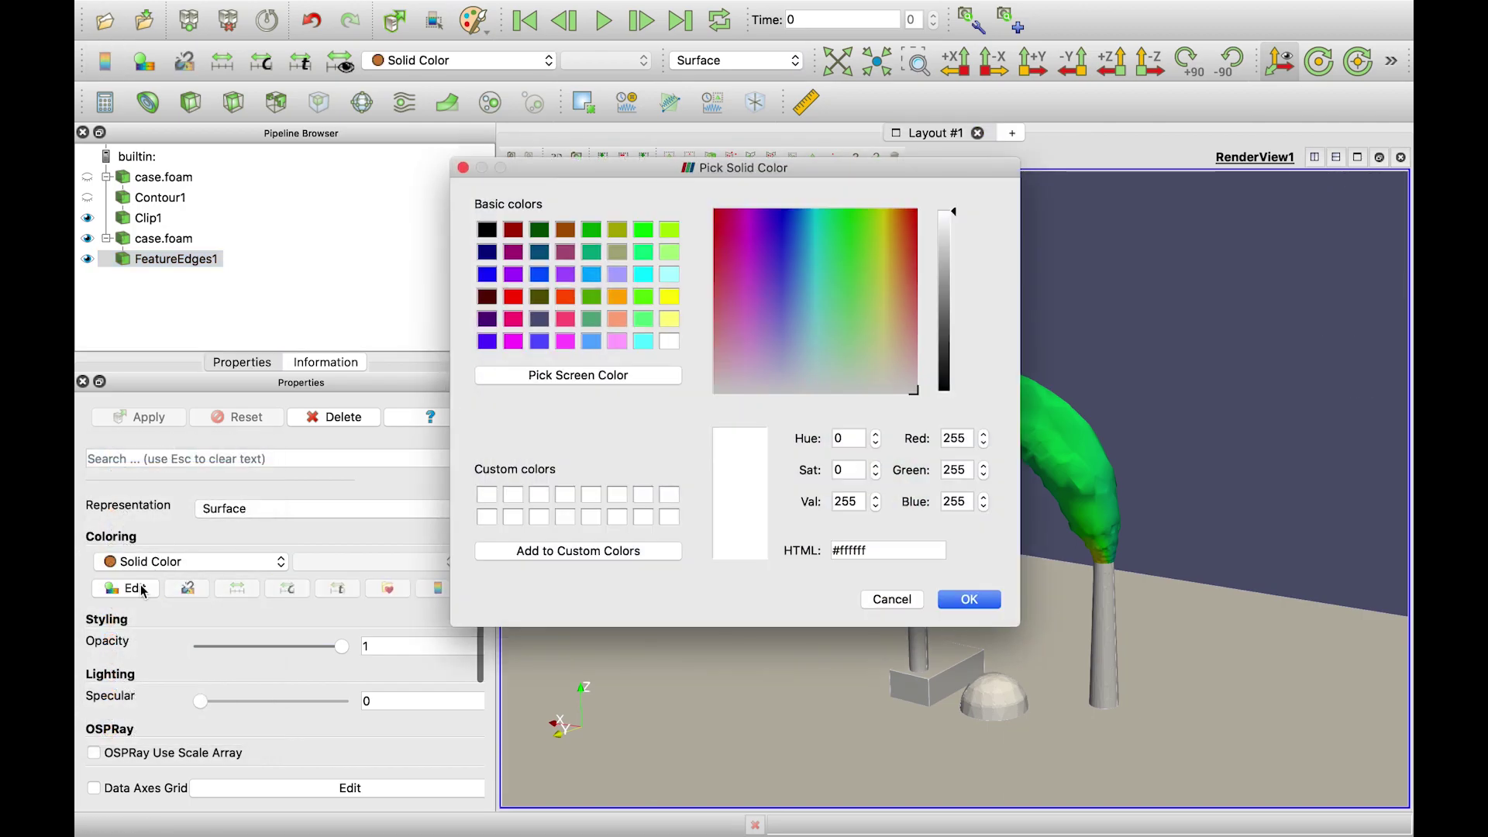
pyautogui.click(486, 230)
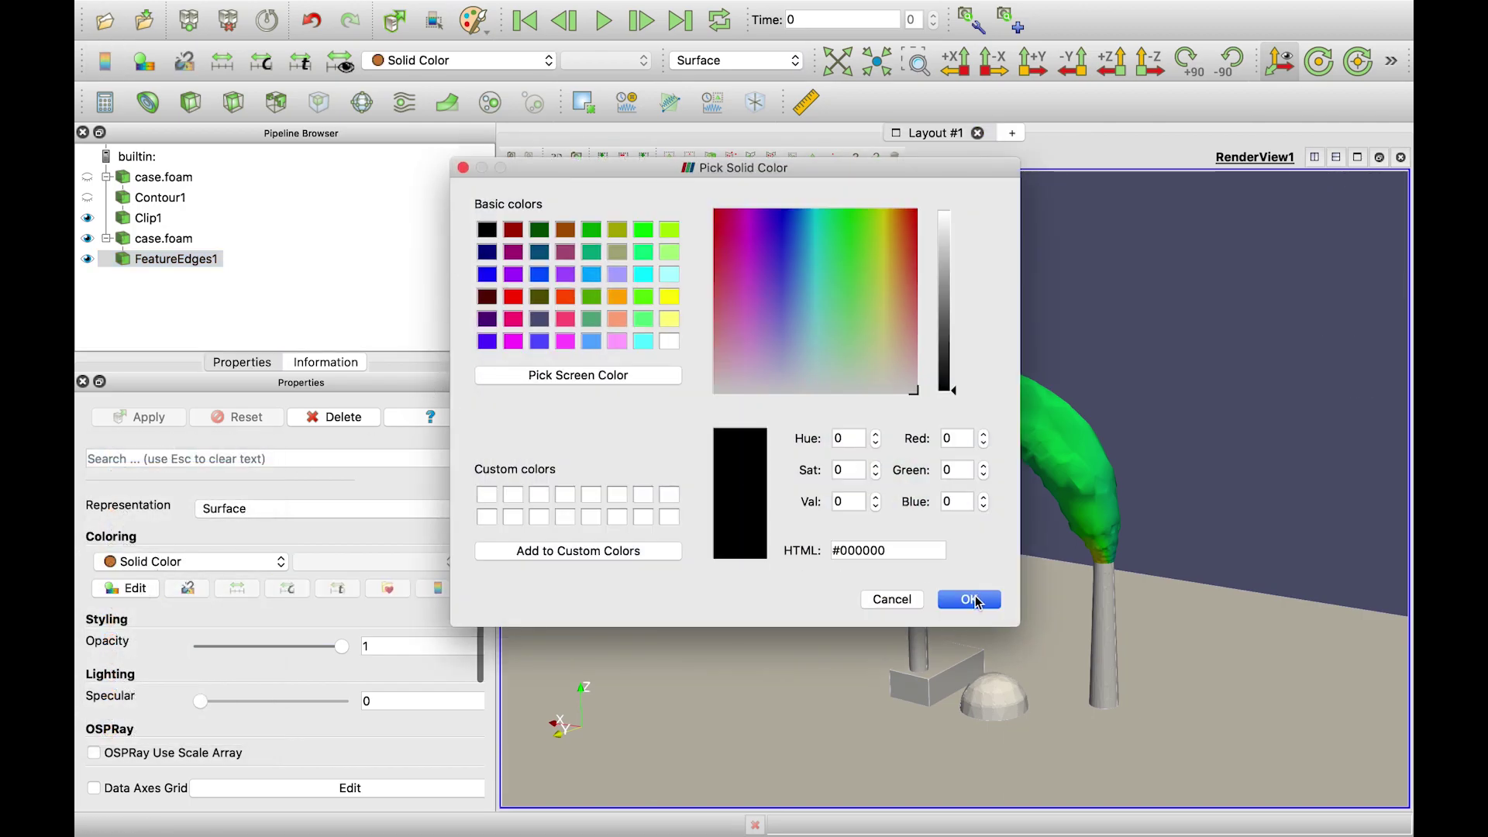
pyautogui.click(969, 599)
pyautogui.scroll(-2, 1067, 713)
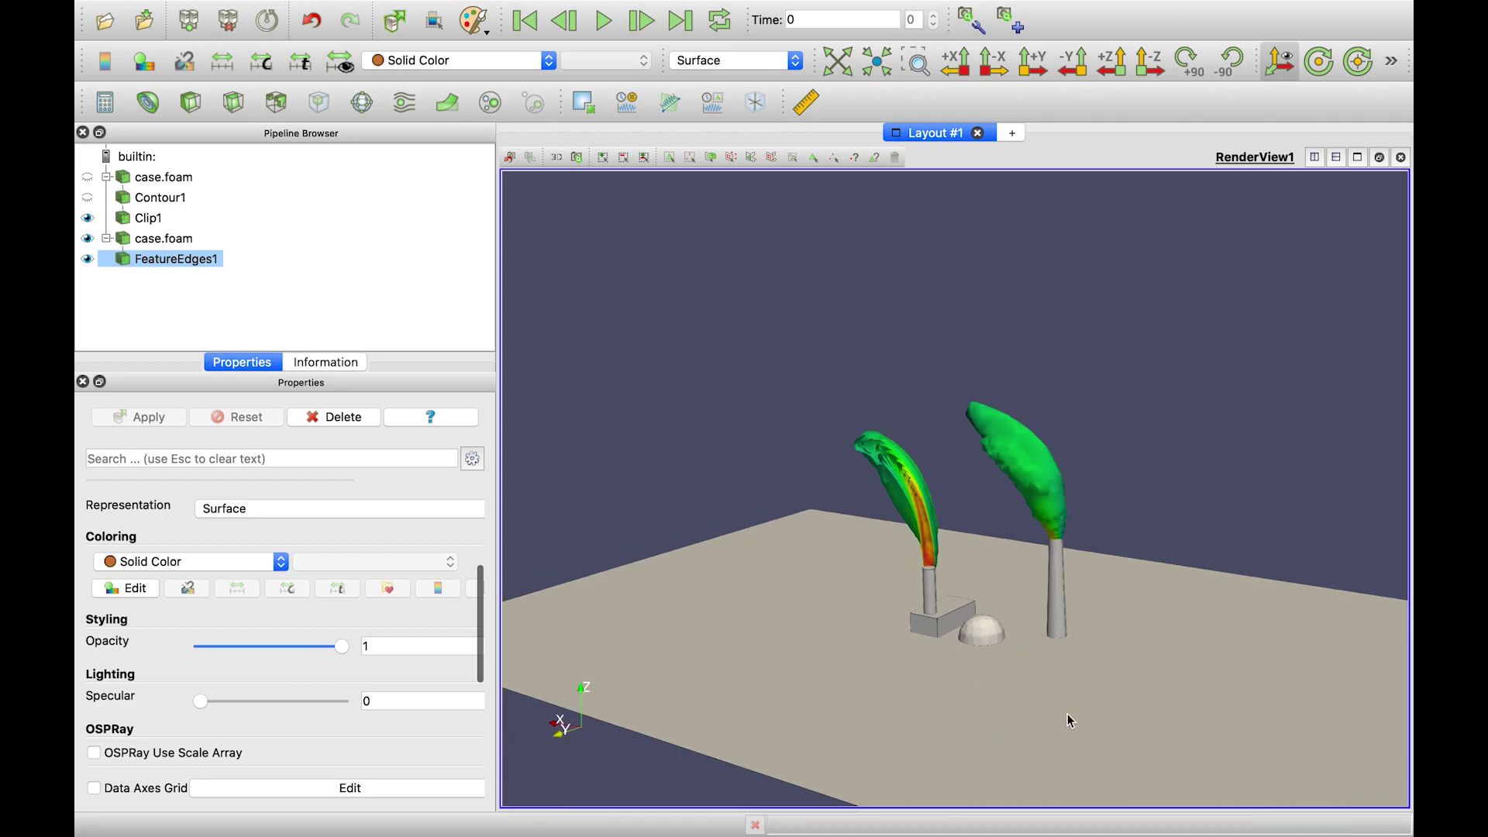
pyautogui.scroll(2, 1067, 714)
pyautogui.scroll(3, 1067, 714)
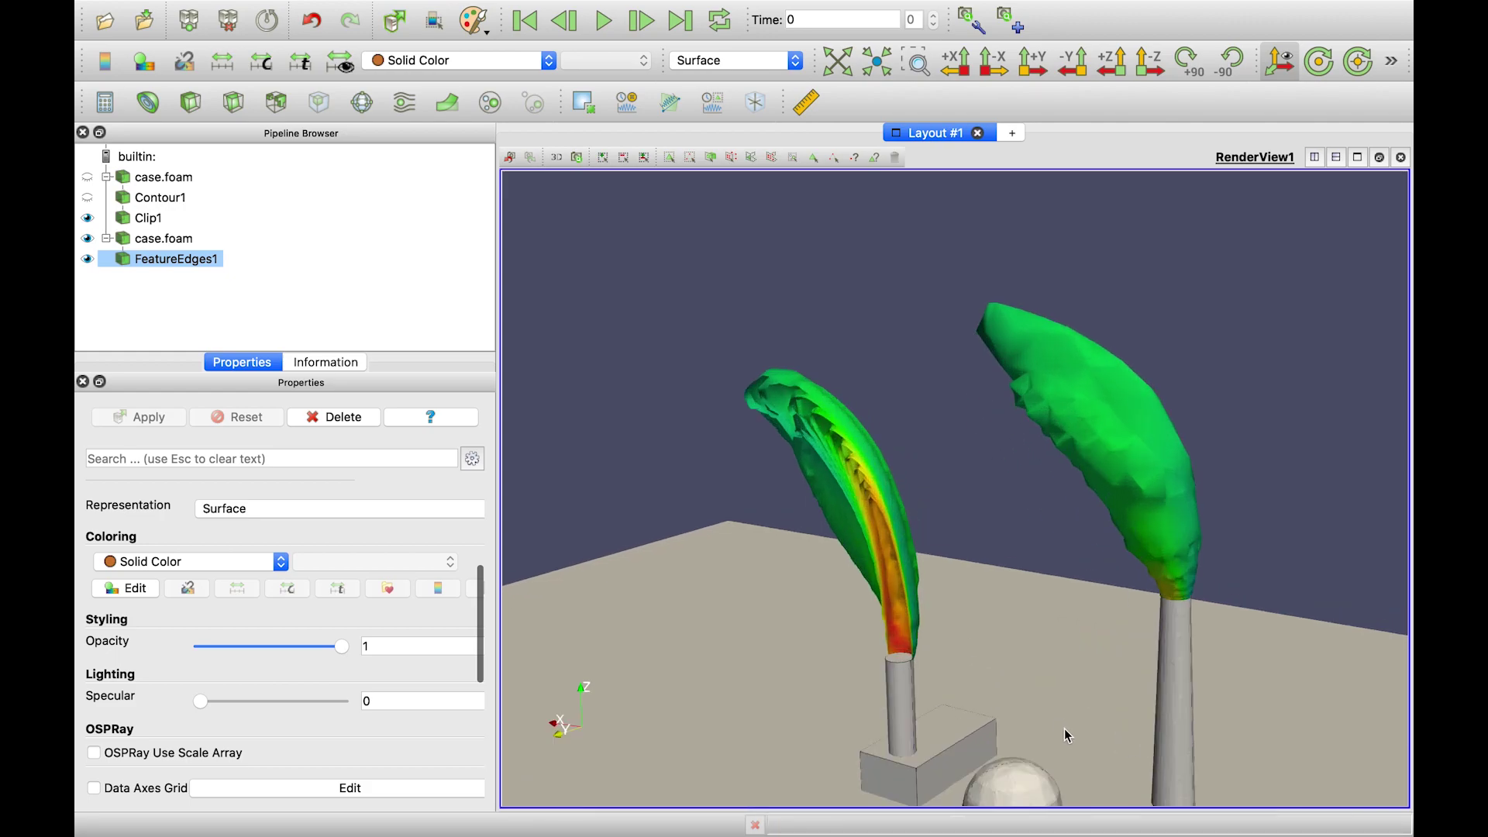
pyautogui.scroll(-3, 1063, 728)
pyautogui.moveTo(1062, 692); pyautogui.dragTo(1062, 714)
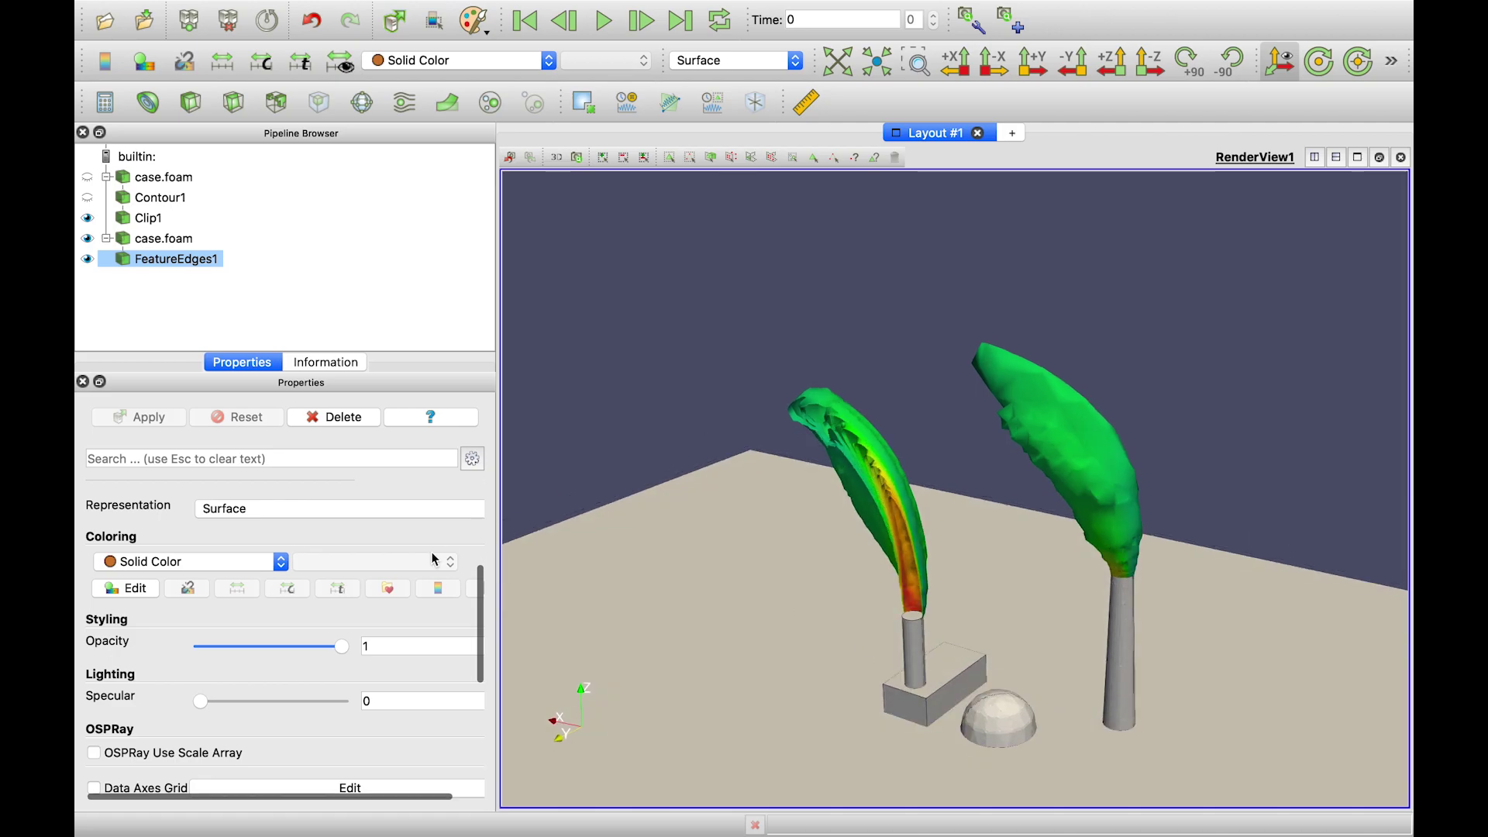
pyautogui.scroll(-6, 431, 562)
pyautogui.scroll(8, 428, 612)
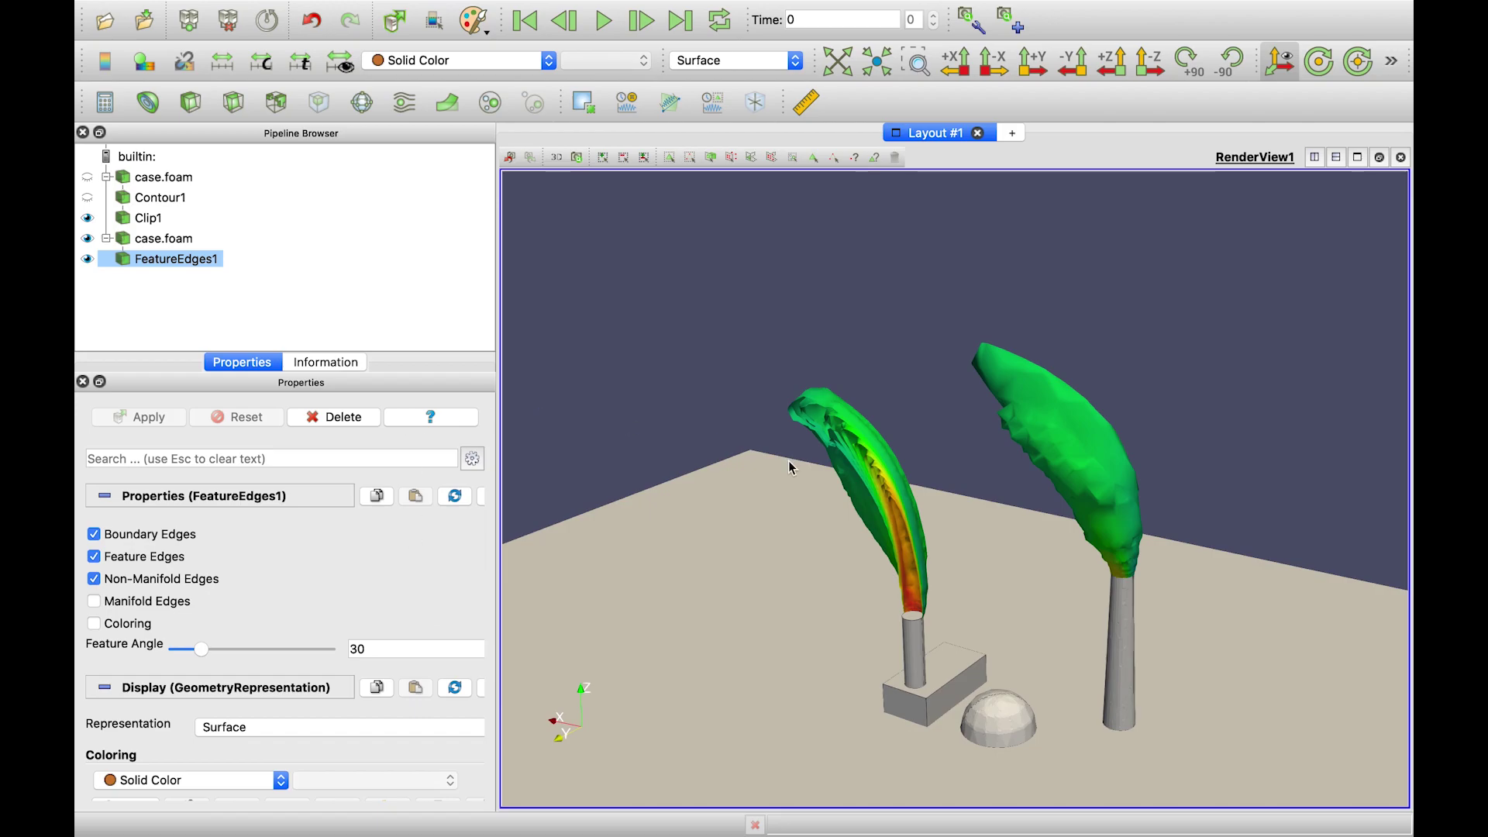
pyautogui.moveTo(787, 514); pyautogui.dragTo(803, 511)
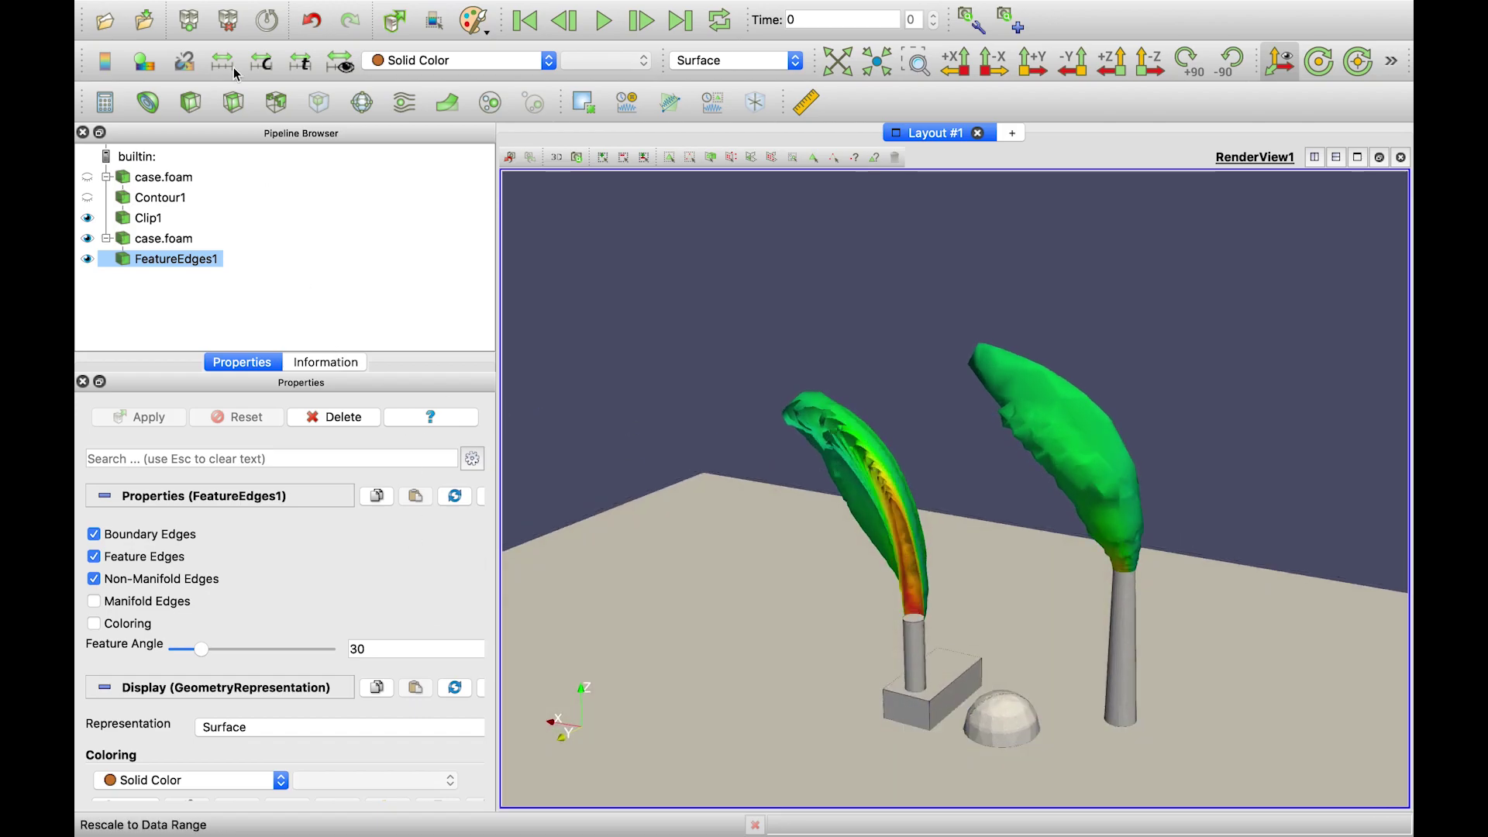
pyautogui.click(213, 10)
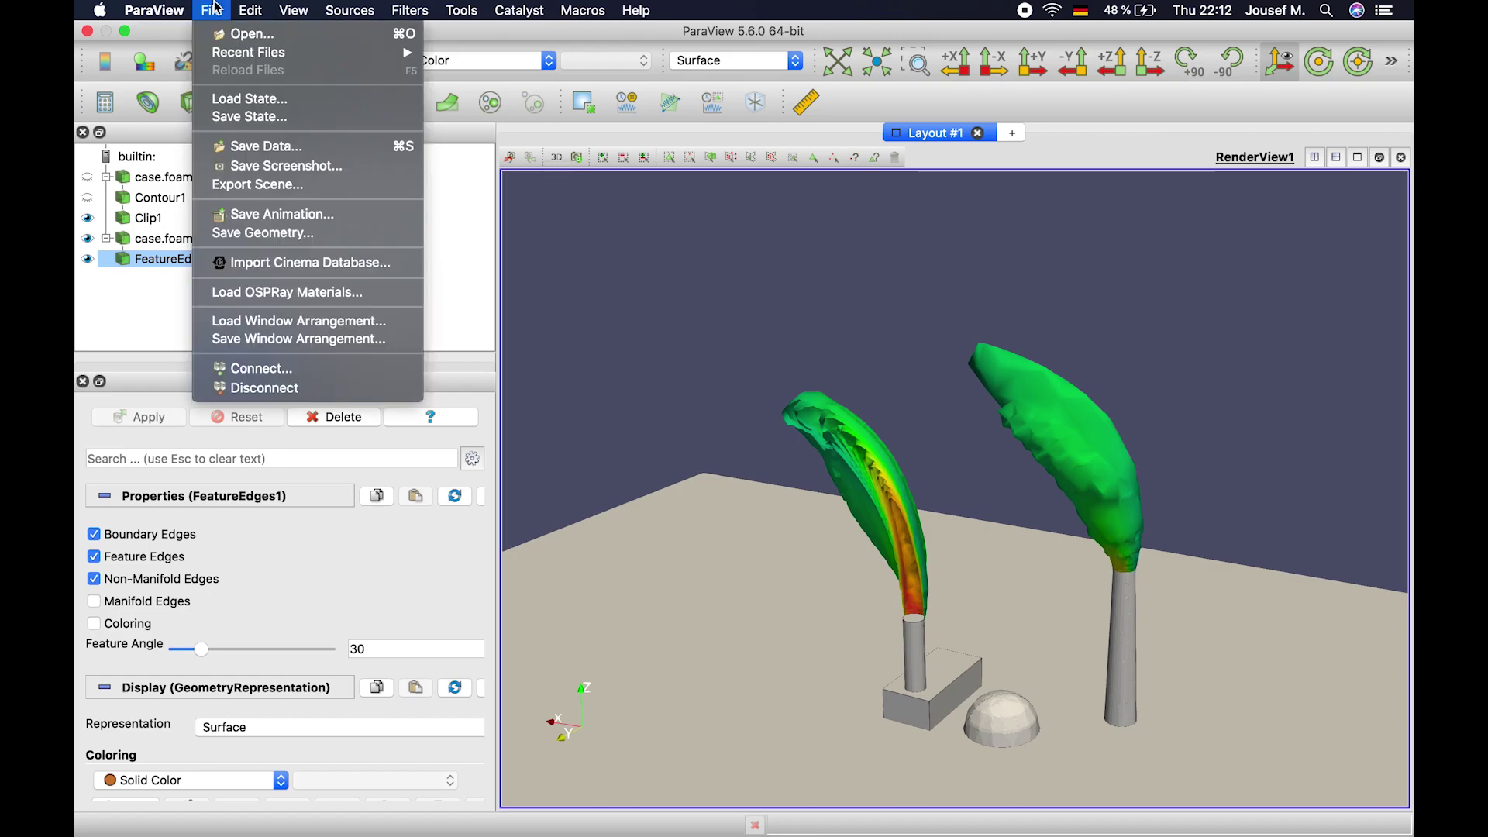
pyautogui.click(255, 117)
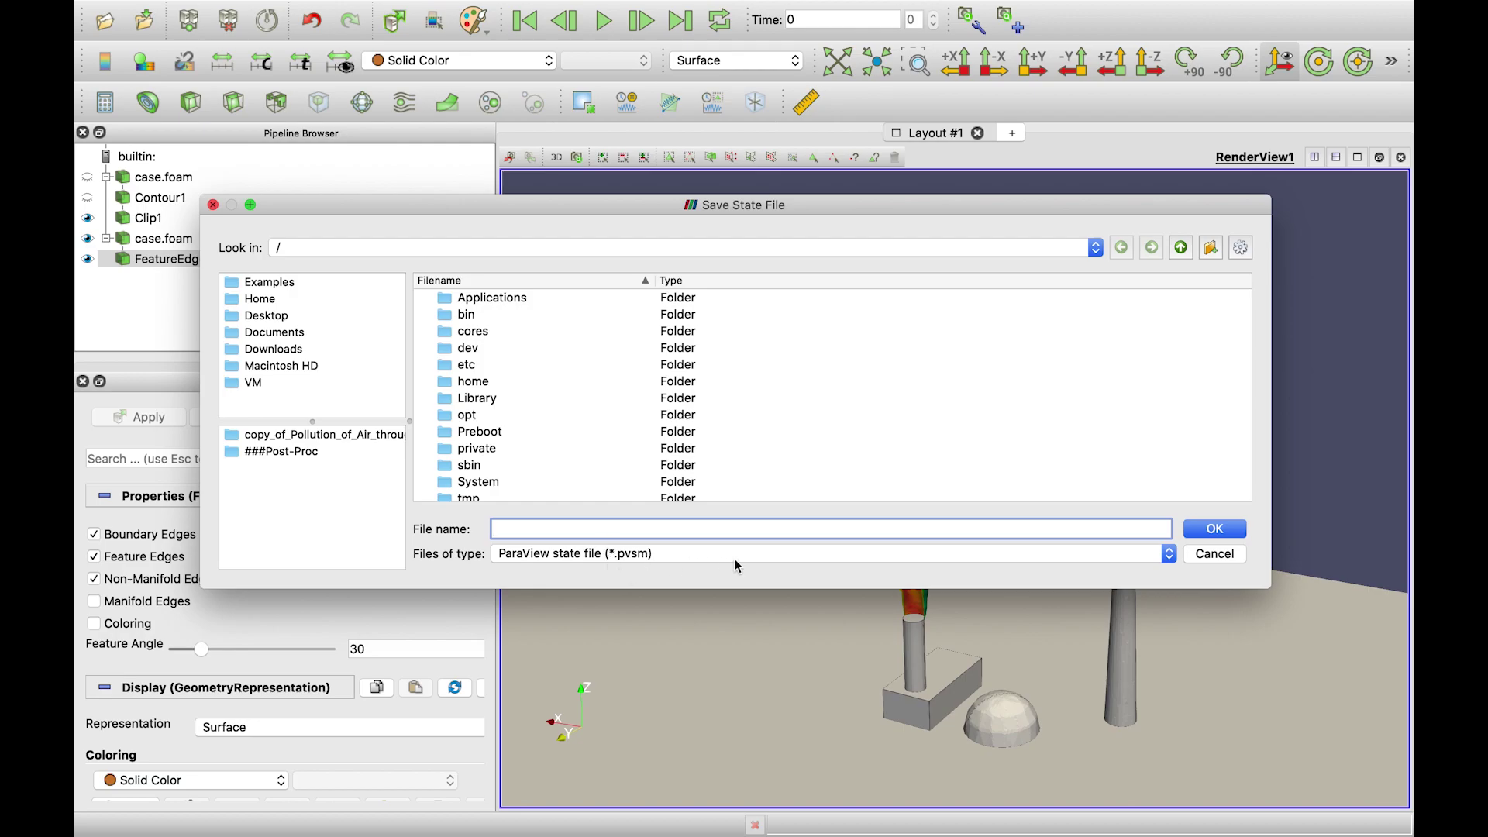
pyautogui.click(1215, 555)
pyautogui.moveTo(1072, 529)
pyautogui.mouseDown()
pyautogui.moveTo(1057, 525)
pyautogui.moveTo(1079, 517)
pyautogui.mouseUp()
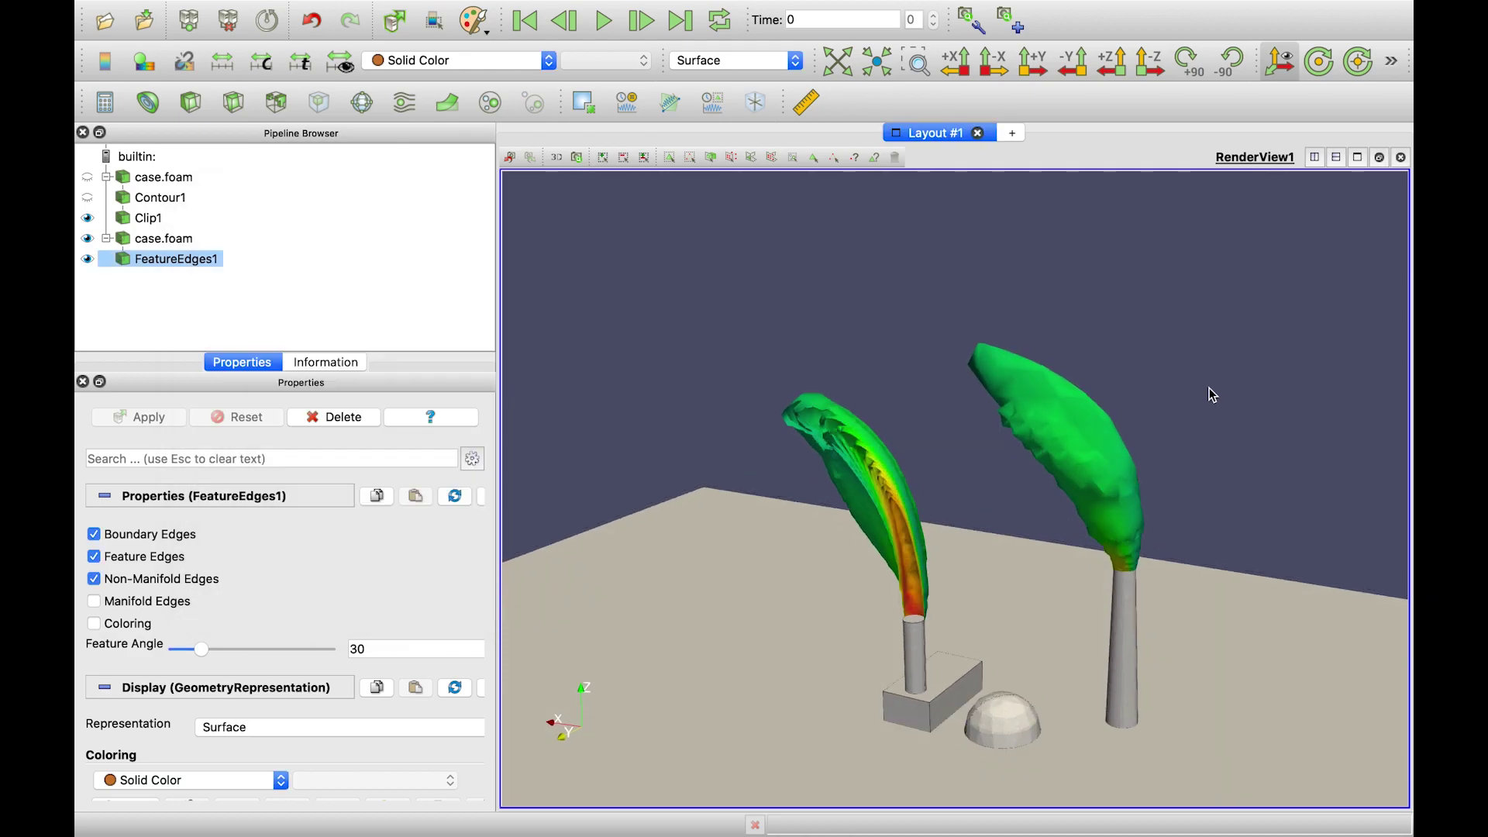